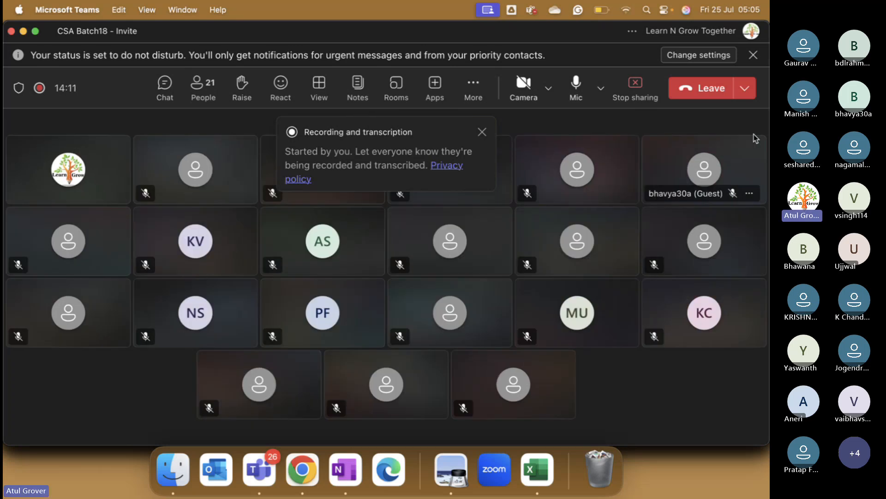
- Dismiss the recording and transcription notice in Teams, and switch to the ServiceNow home page in Chrome
left_click(483, 132)
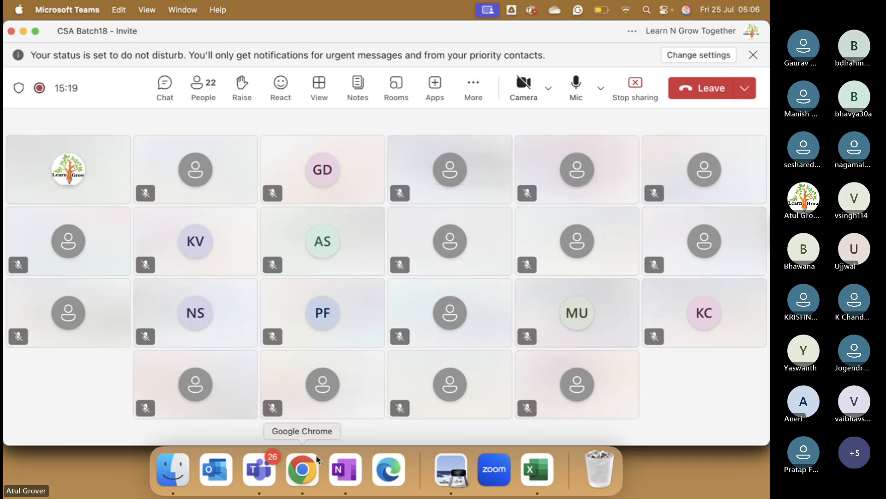
left_click(309, 465)
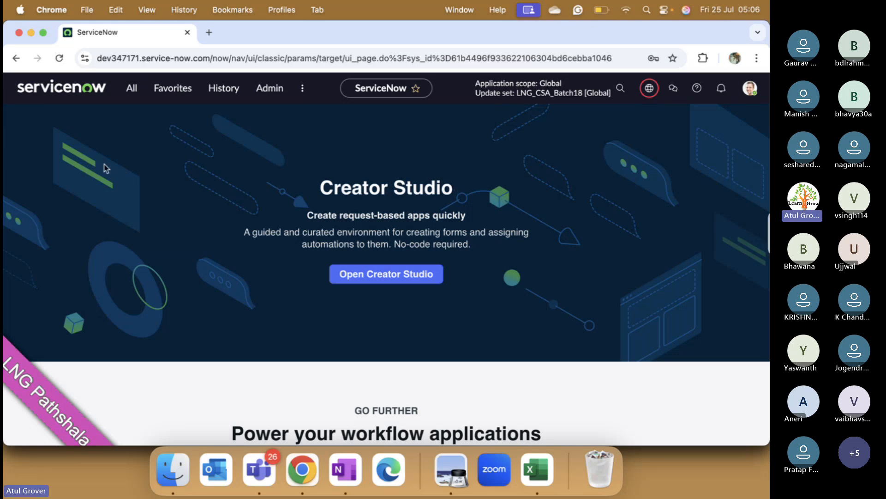
scroll(276, 249, "down", 10)
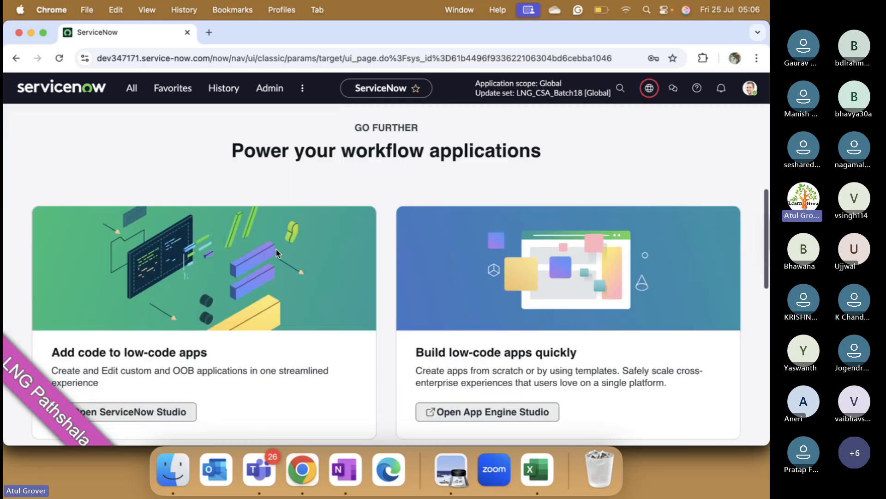
scroll(276, 252, "down", 8)
scroll(276, 251, "up", 15)
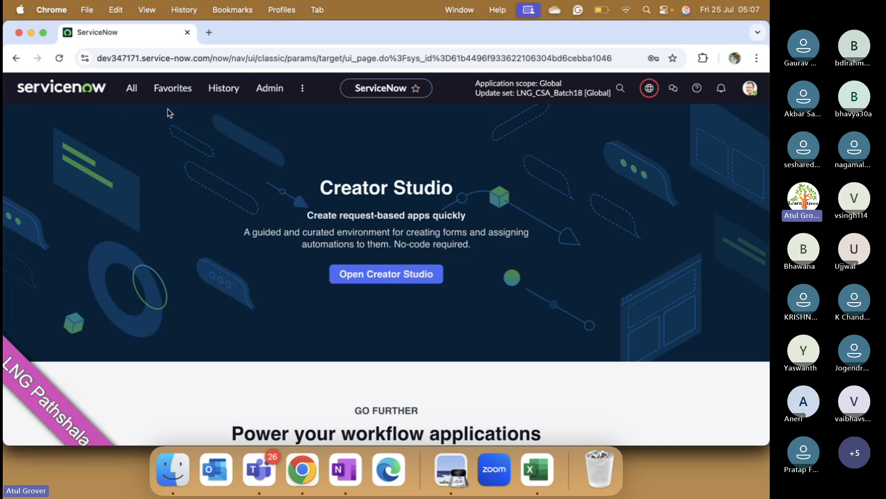
- Reopen the Users list filtered by User ID containing batch18 from the browsing history, and return to the home page
left_click(222, 87)
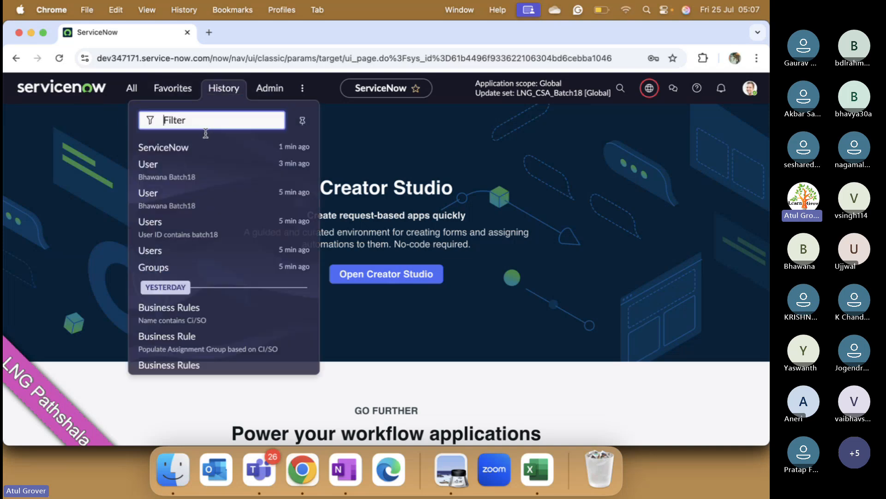
left_click(194, 220)
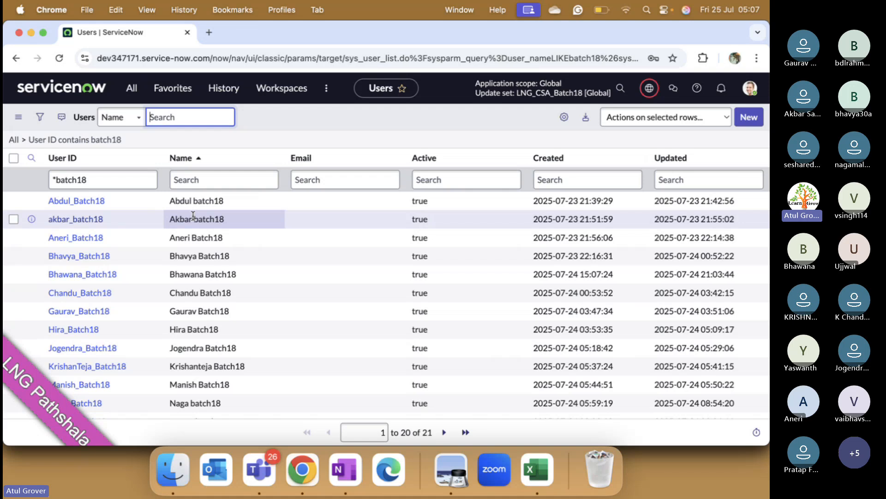
left_click(67, 90)
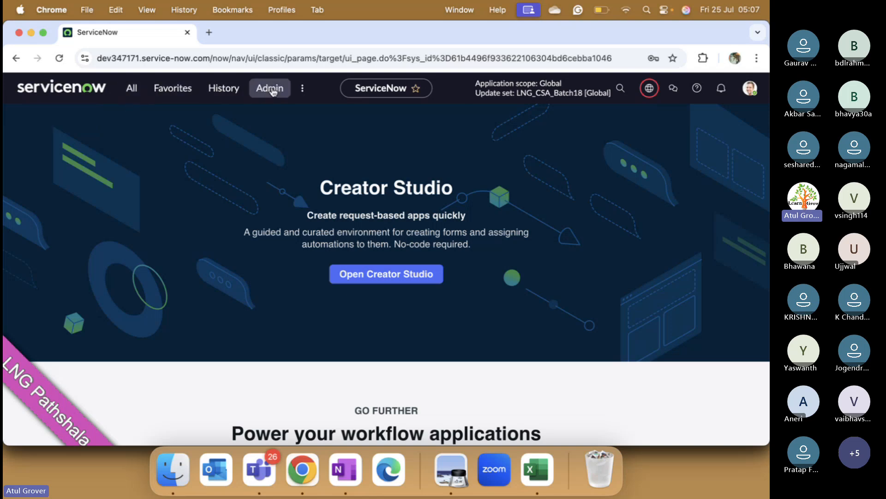
- Open the navigator of all applications and examine the Self-Service modules and the applications listed below them
left_click(131, 92)
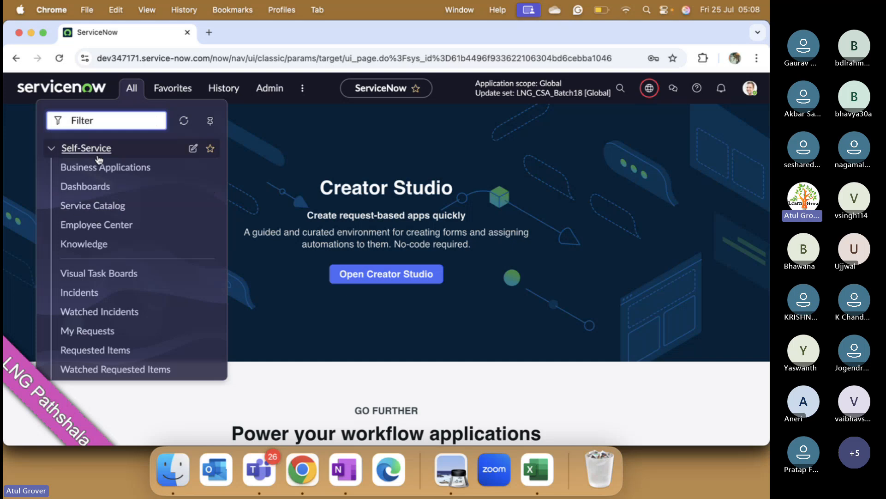
scroll(97, 298, "down", 2)
scroll(97, 298, "down", 10)
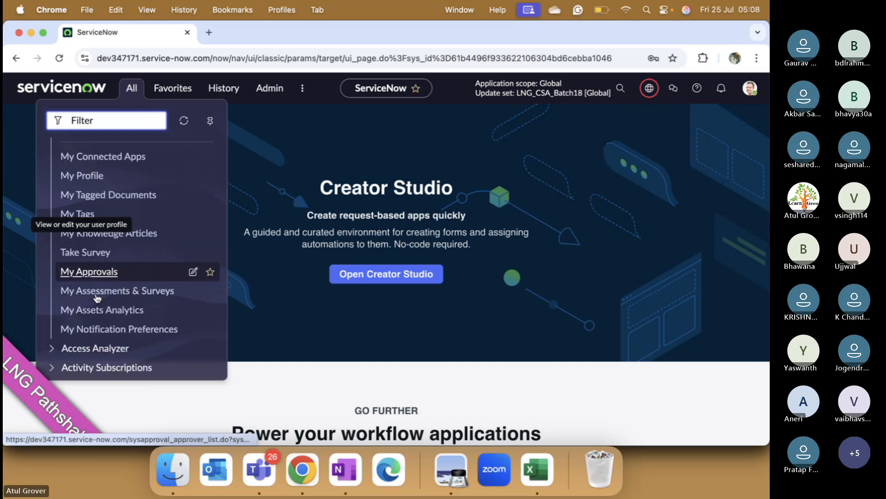
scroll(97, 297, "up", 6)
scroll(97, 297, "up", 5)
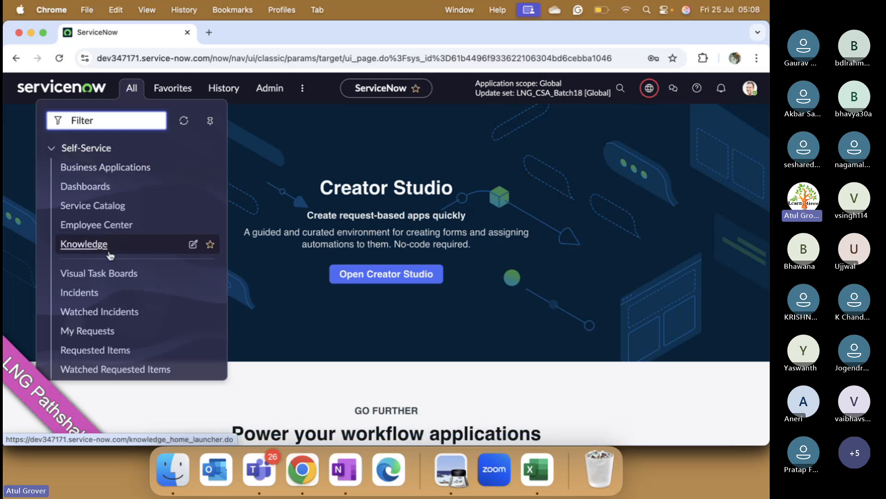
scroll(106, 252, "down", 10)
scroll(110, 255, "down", 15)
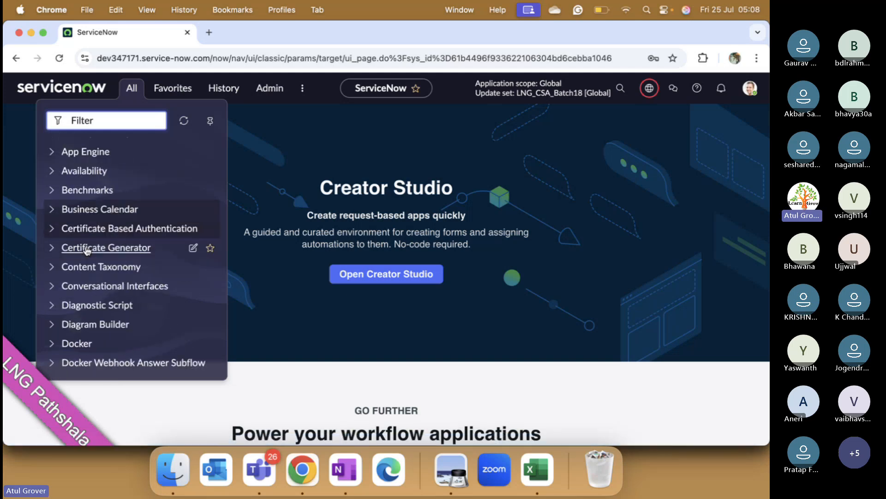
scroll(87, 250, "down", 10)
scroll(69, 250, "up", 3)
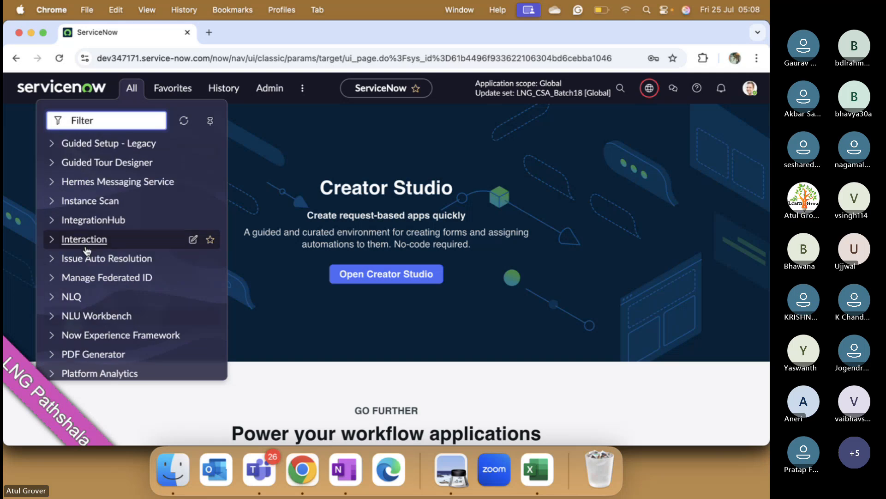
scroll(57, 255, "down", 10)
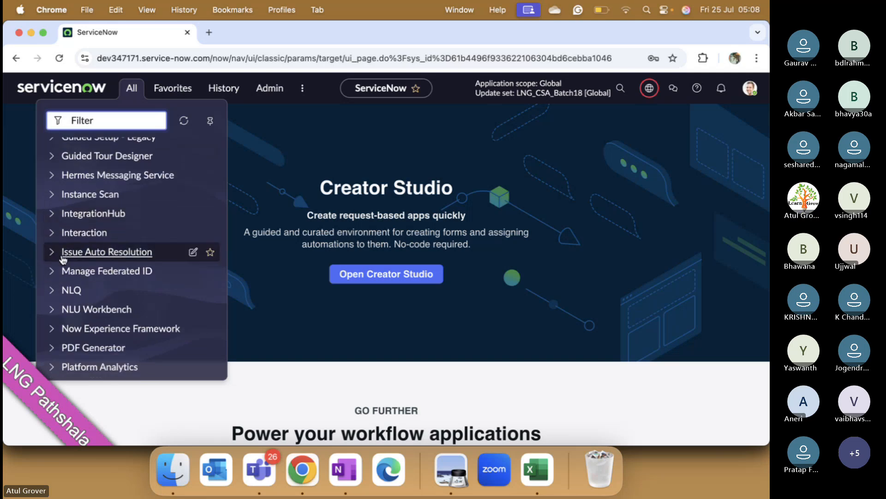
scroll(62, 259, "down", 8)
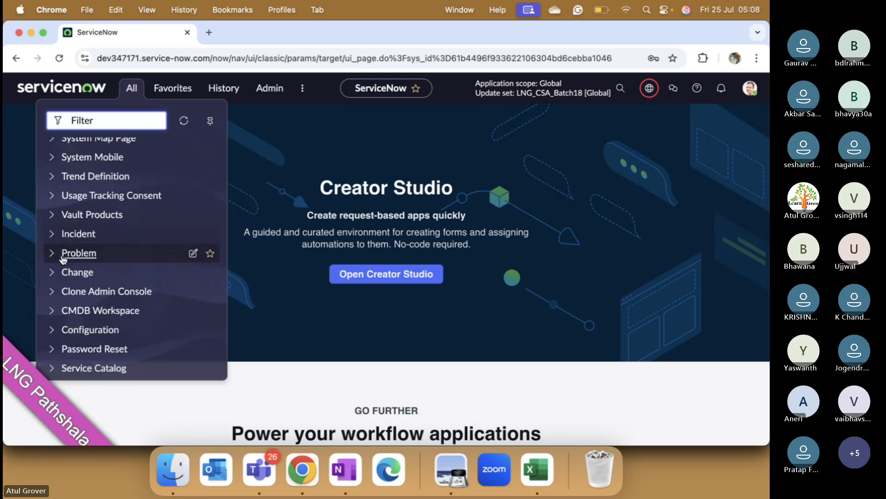
- Expand the Problem and Incident applications in the navigator and examine their modules
left_click(51, 251)
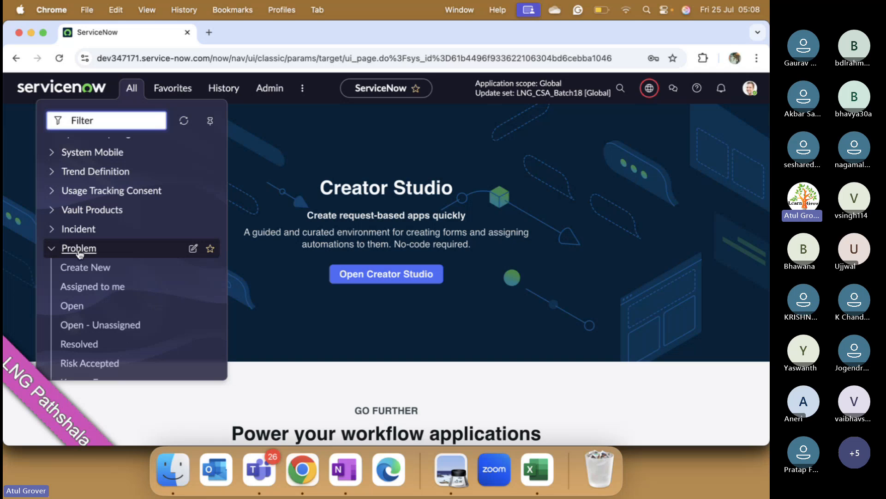
left_click(51, 229)
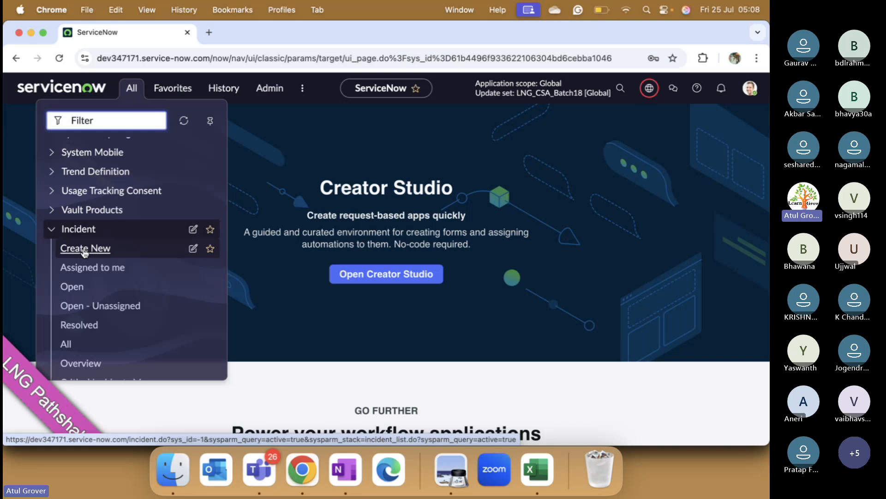
scroll(87, 194, "up", 5)
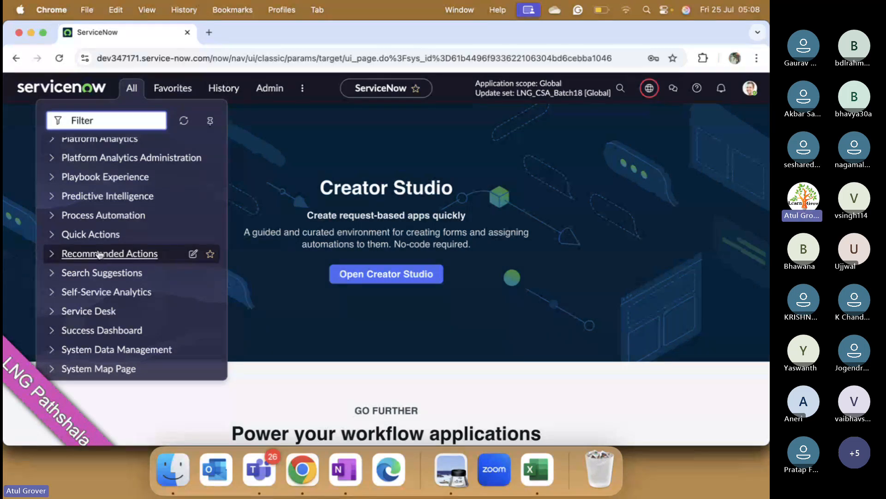
scroll(99, 254, "down", 15)
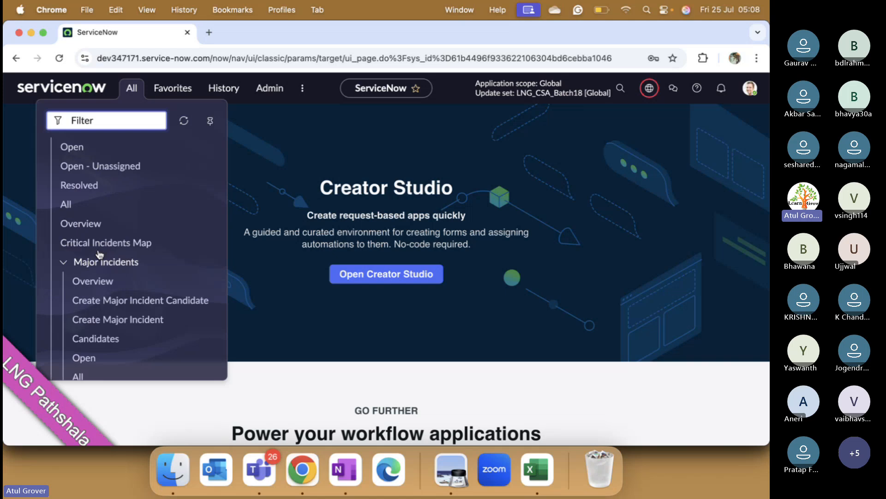
scroll(99, 253, "up", 5)
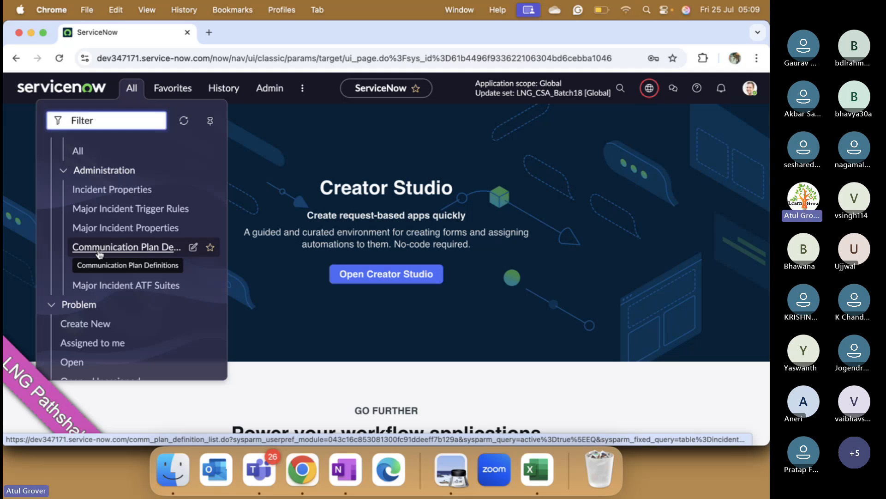
scroll(99, 253, "down", 5)
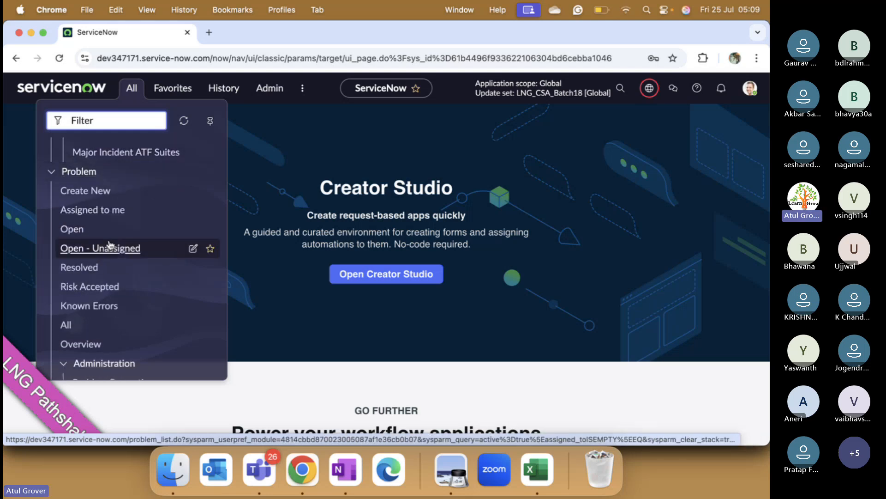
scroll(107, 248, "up", 4)
scroll(111, 245, "up", 1)
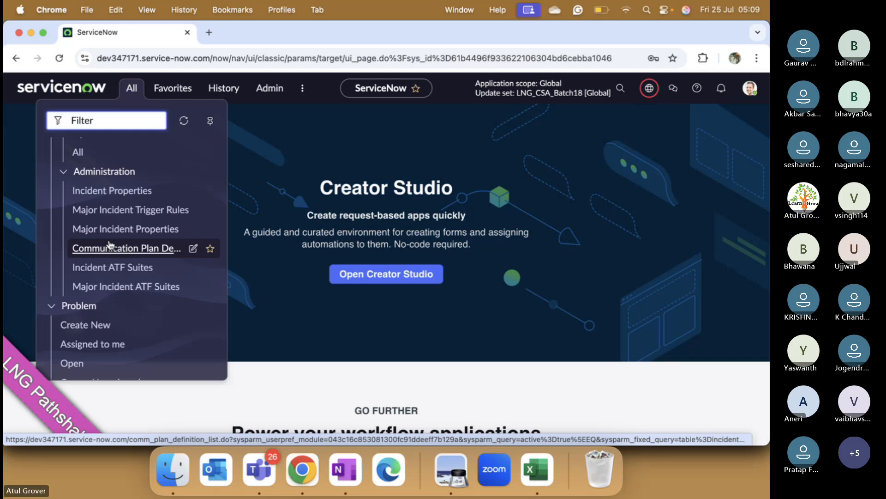
scroll(112, 181, "down", 15)
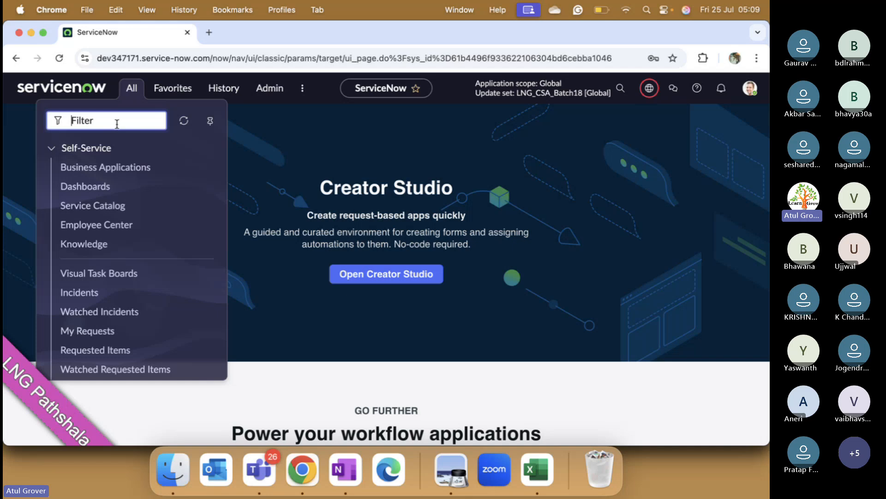
- Try filtering the navigator by "incident" and by "Inc", clearing the filter each time
type("inciden")
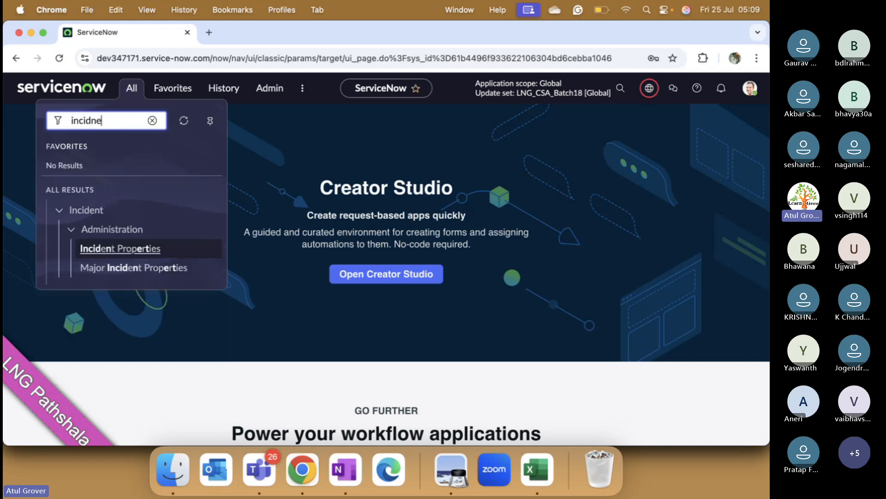
type("t")
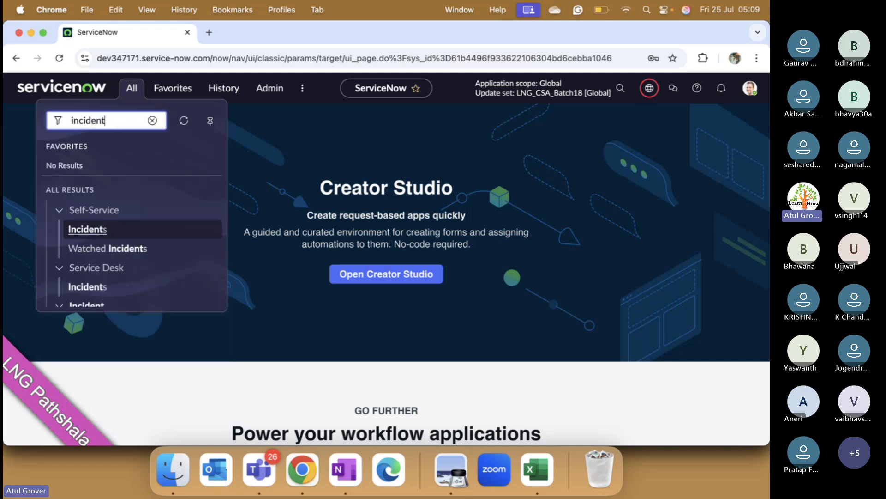
key("BackSpace")
key("BackSpace")
key("BackSpace")
key("BackSpace")
key("BackSpace")
key("BackSpace")
key("BackSpace")
scroll(116, 244, "down", 10)
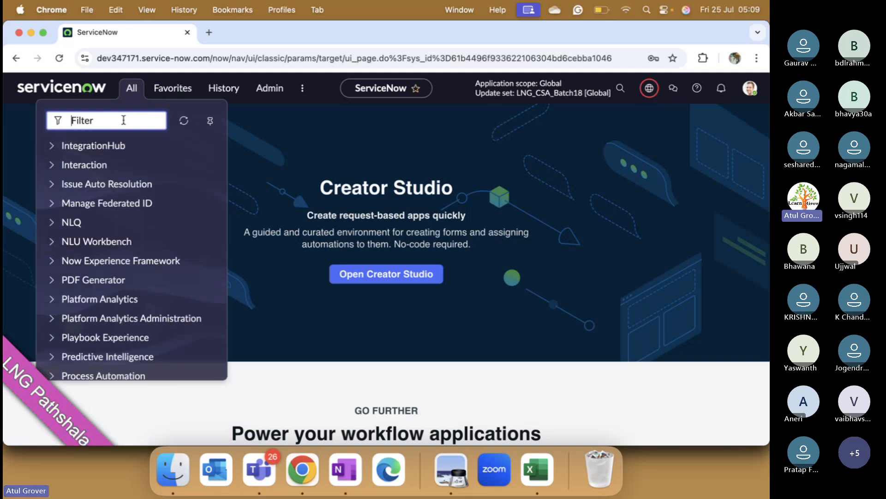
type("Inc")
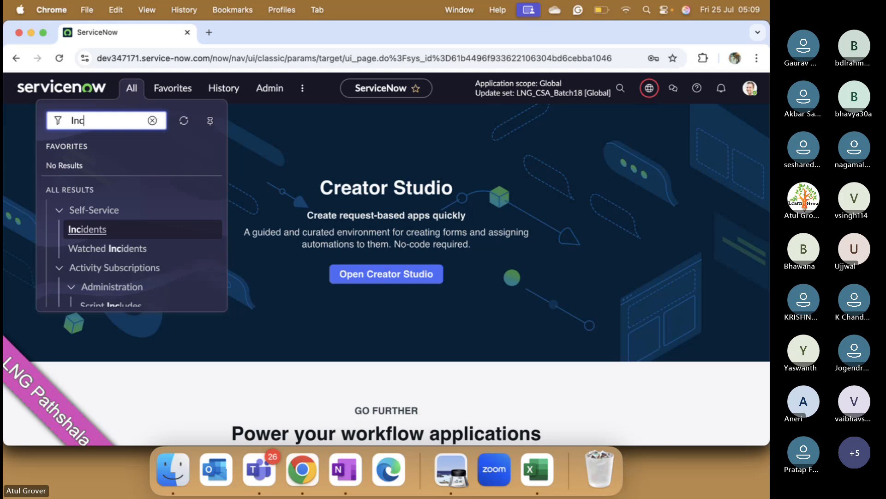
left_click(152, 120)
- Filter the navigator by "Incident" and bring the Incident application's modules into view
type("I")
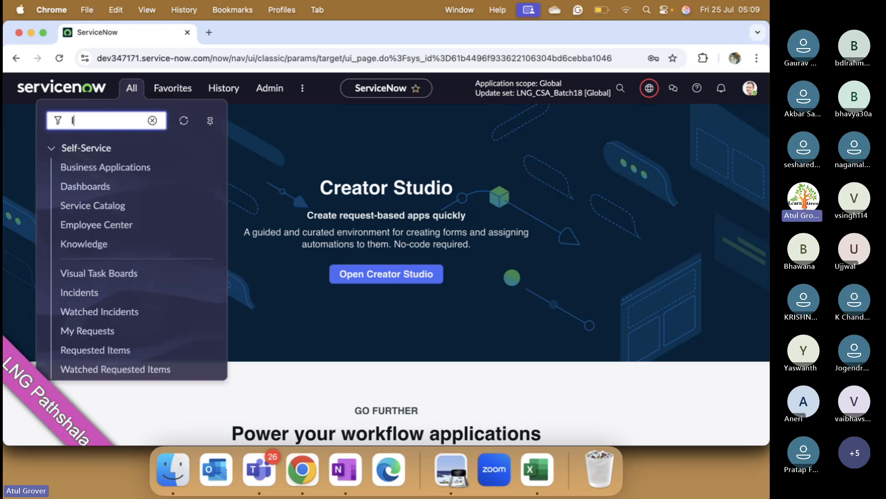
type("ncident")
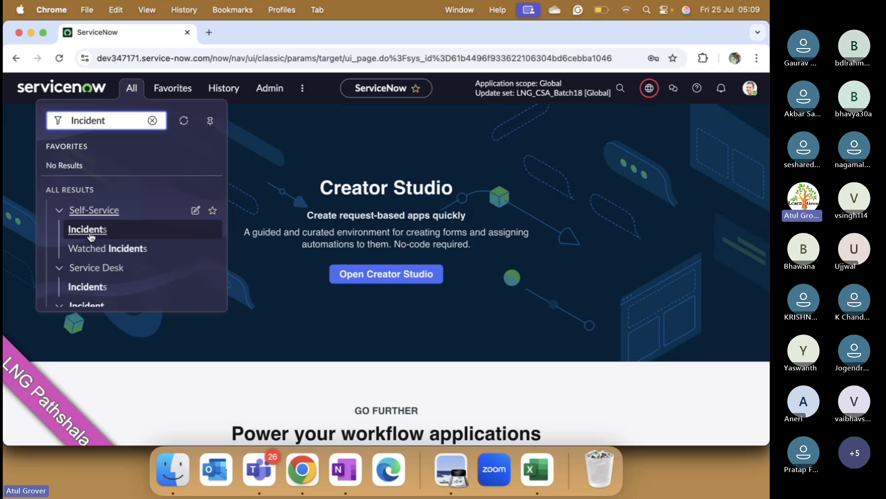
scroll(153, 295, "down", 5)
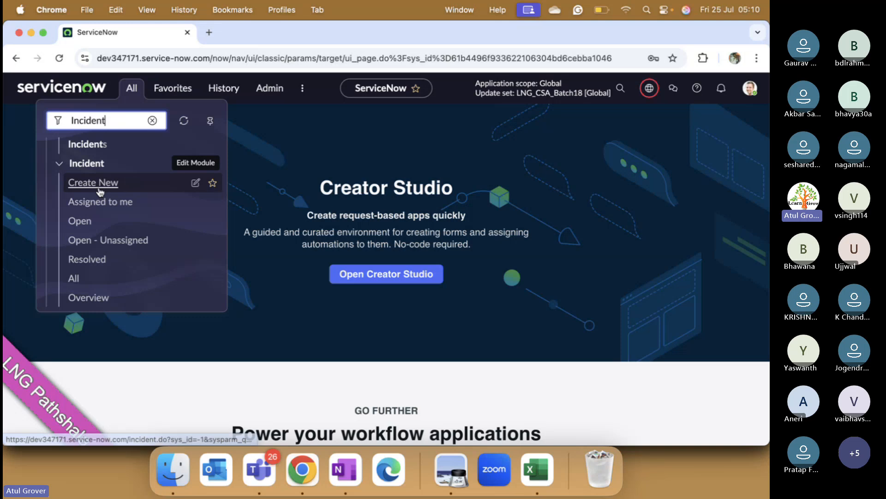
- Add the Incident application's Create New module to the favorites as "LNG Incident Batch 18", with the location Top level (default)
left_click(214, 184)
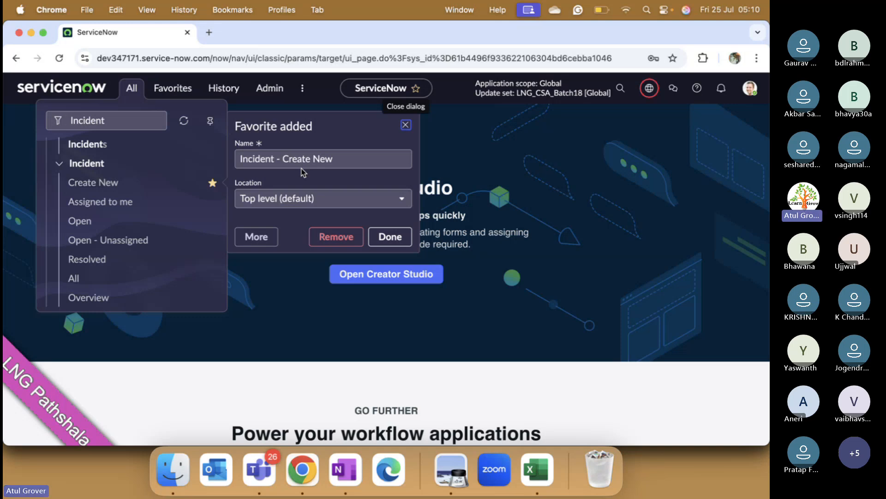
left_click(340, 159)
double_click(340, 159)
left_click_drag(340, 159, 235, 167)
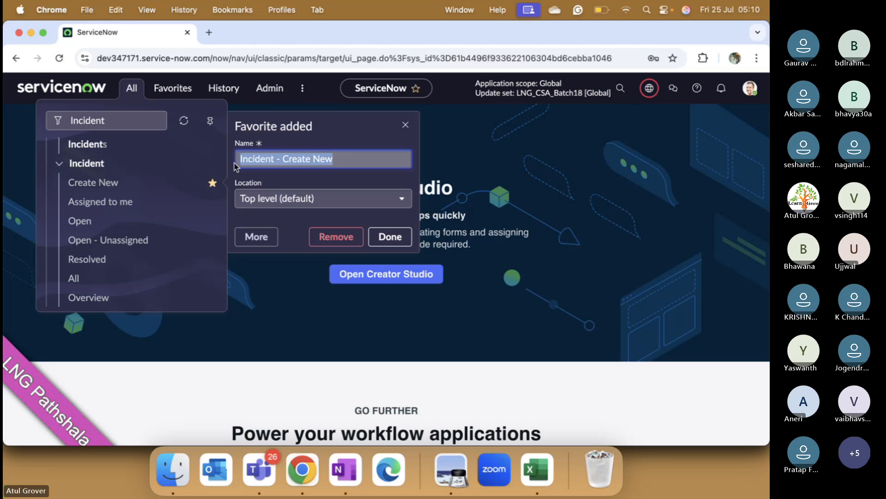
type("LNG I")
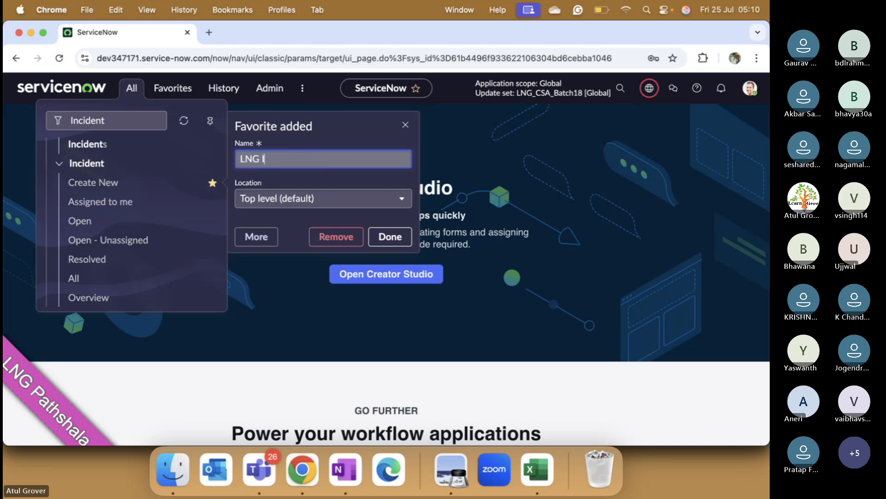
type("ncident Batch 18")
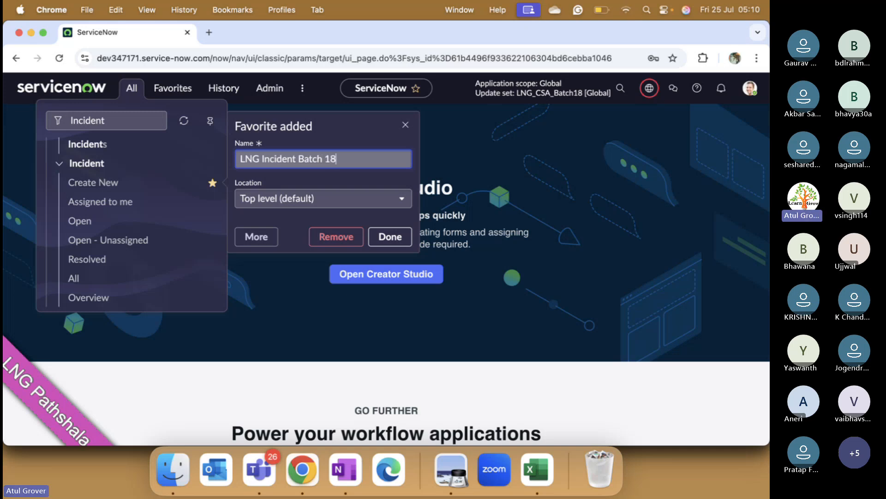
left_click(342, 208)
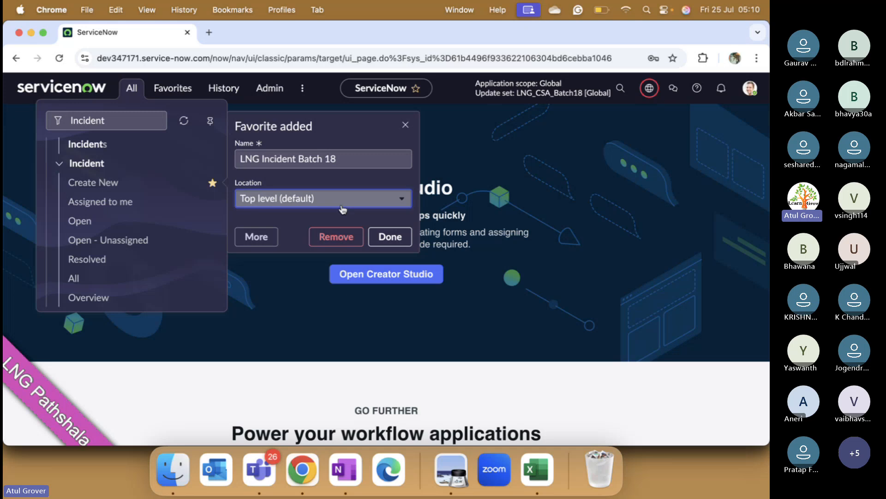
left_click(342, 206)
left_click(342, 206)
left_click(400, 237)
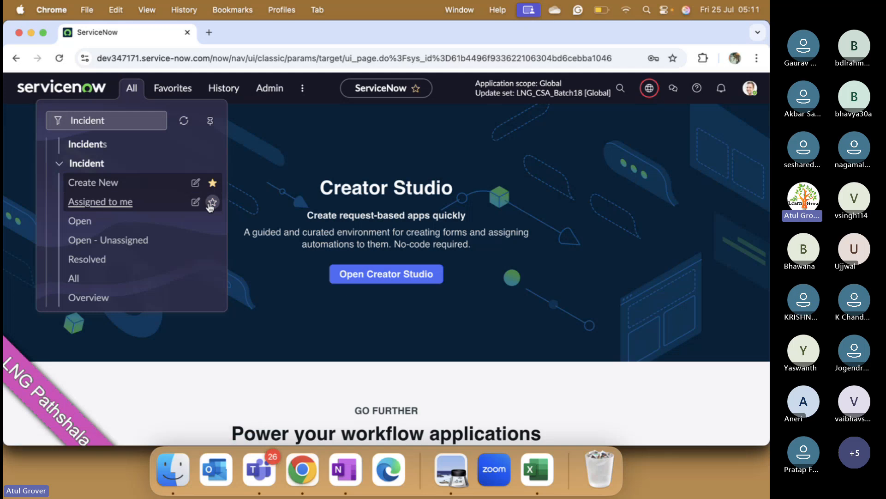
- Add the Incident application's Assigned to me module to the favorites and open its additional favorite settings
left_click(210, 203)
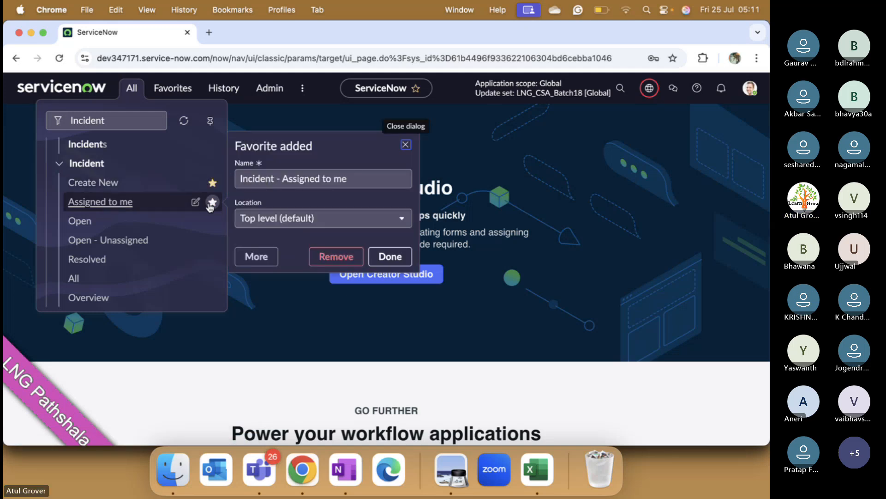
left_click(313, 218)
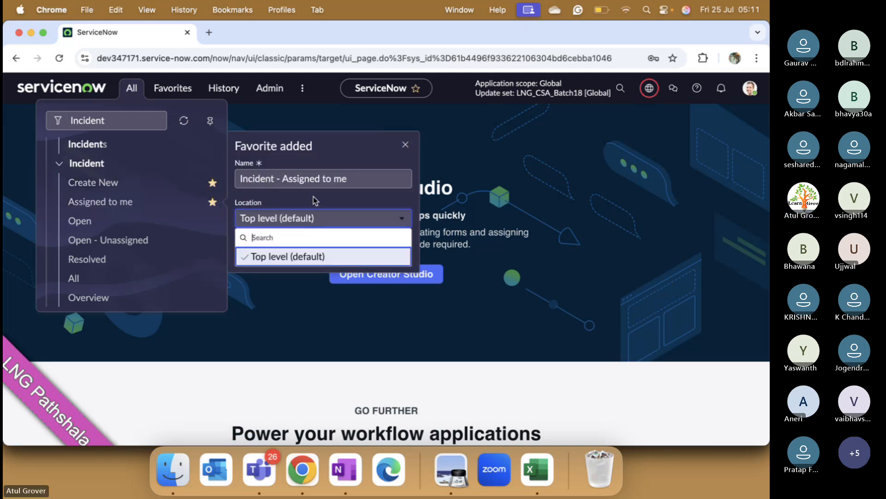
left_click(329, 194)
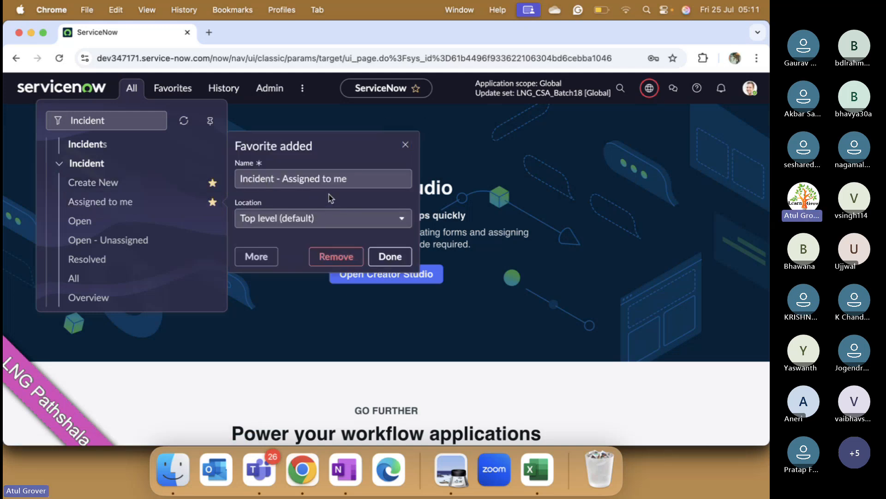
left_click(257, 257)
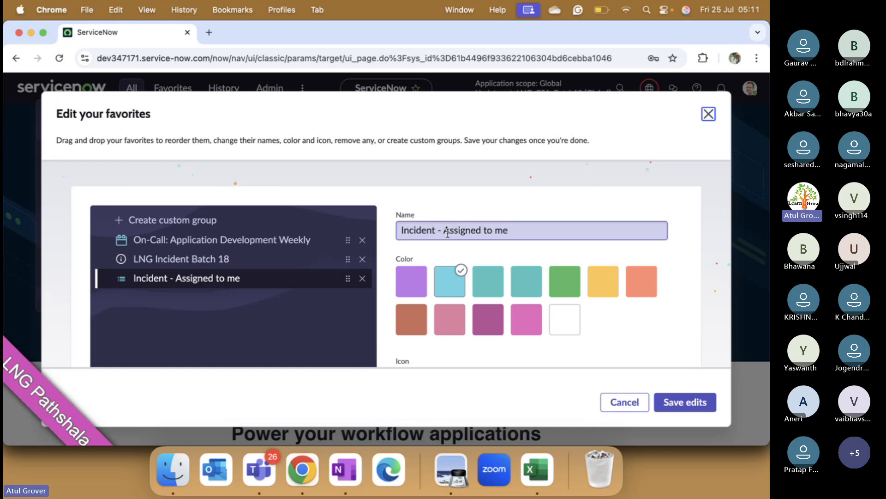
- Rename the Incident - Assigned to me favorite as "LNG - Incident"
left_click_drag(444, 230, 401, 230)
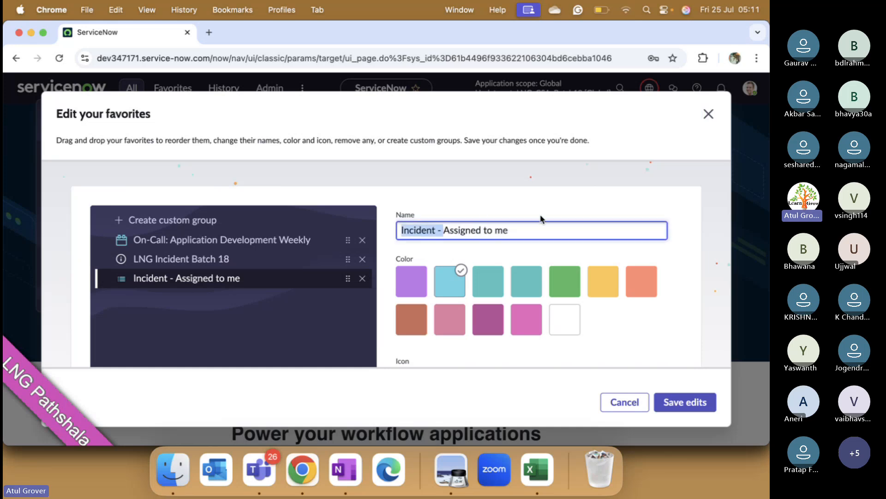
key("ctrl+super+d")
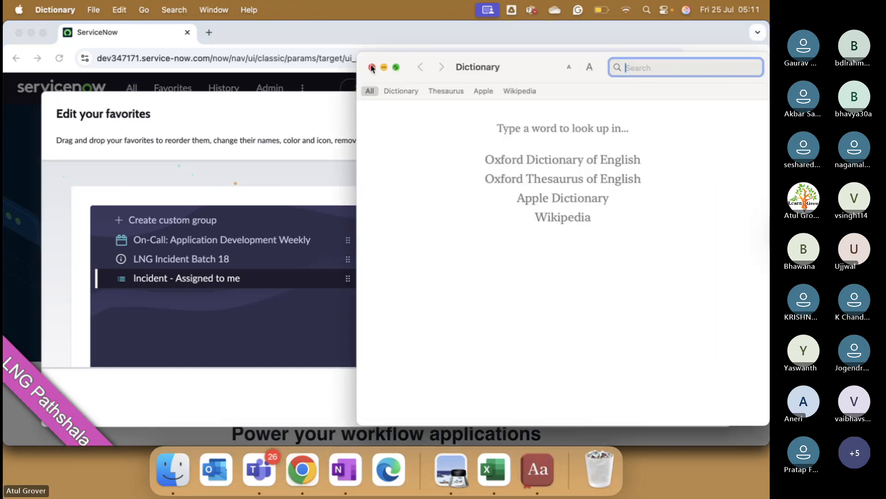
left_click(372, 68)
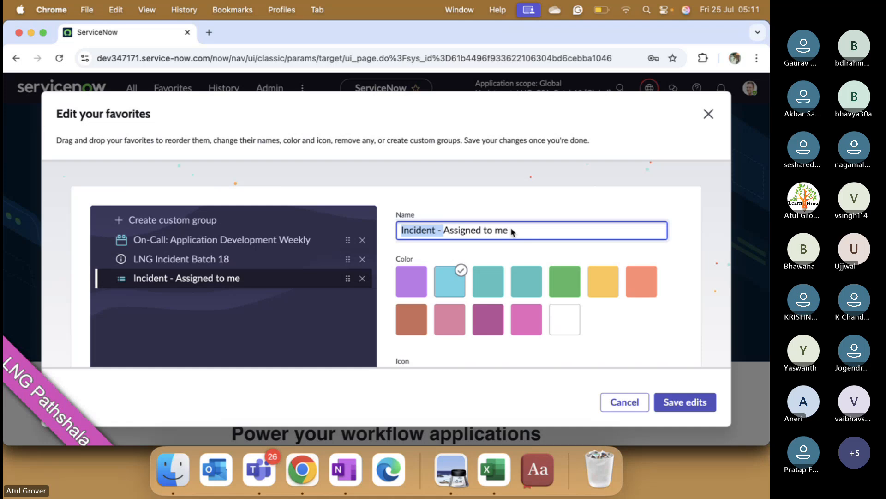
left_click_drag(511, 230, 408, 227)
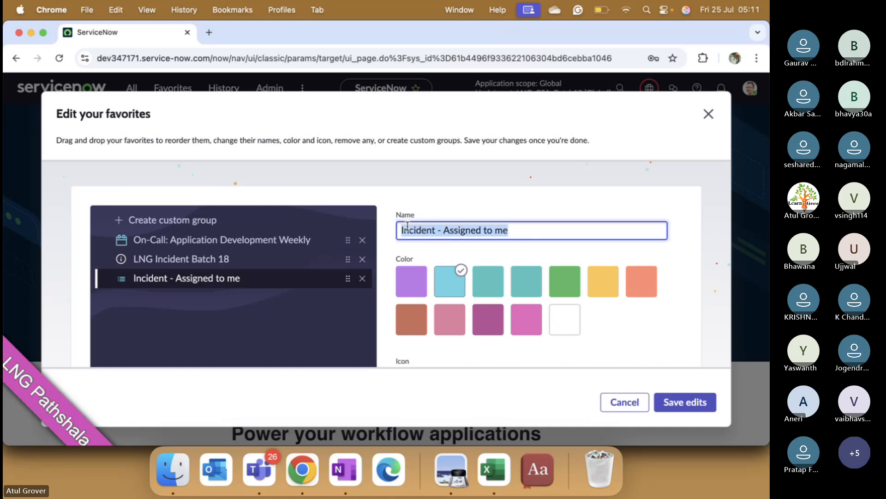
type("LNG - ")
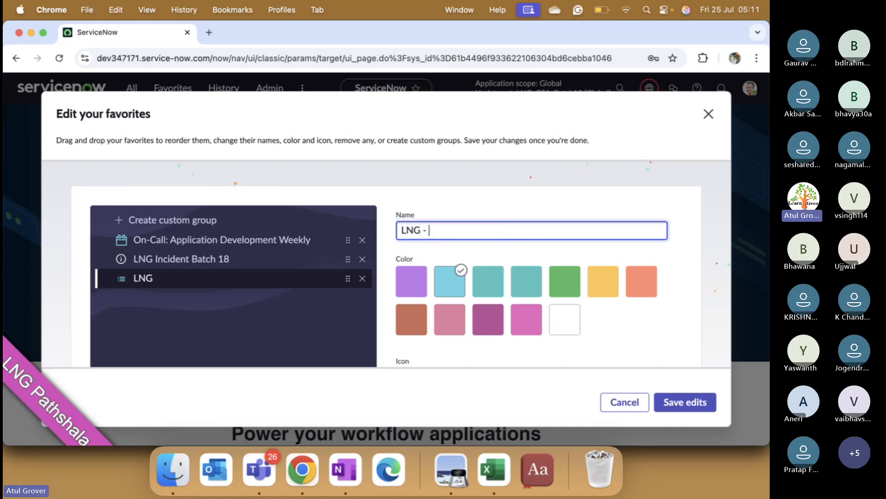
type("I ncident")
key("BackSpace")
key("BackSpace")
key("BackSpace")
key("BackSpace")
key("BackSpace")
key("BackSpace")
key("BackSpace")
key("BackSpace")
type("ncident")
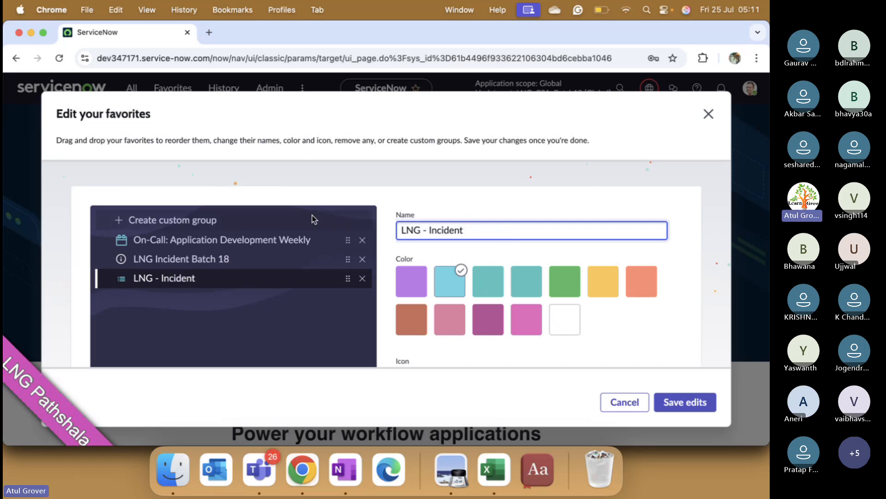
- Give the LNG - Incident favorite the green color and the filled Star icon, and save the edits
left_click(581, 288)
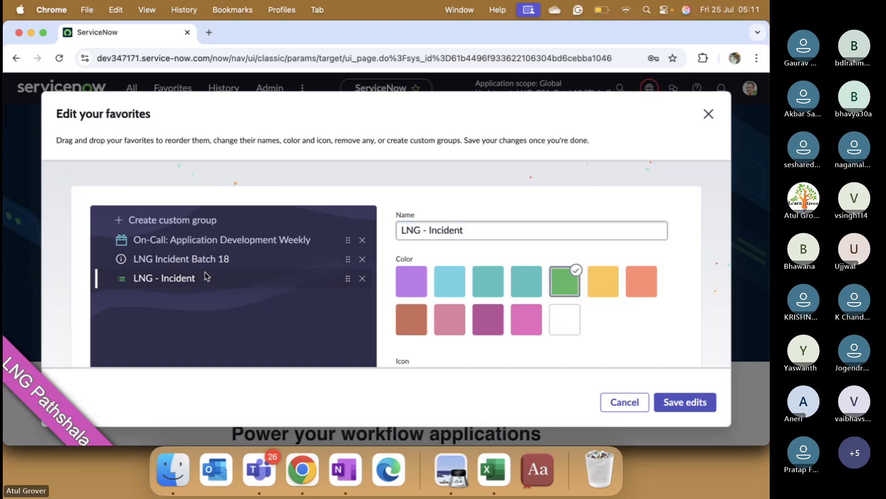
left_click(123, 279)
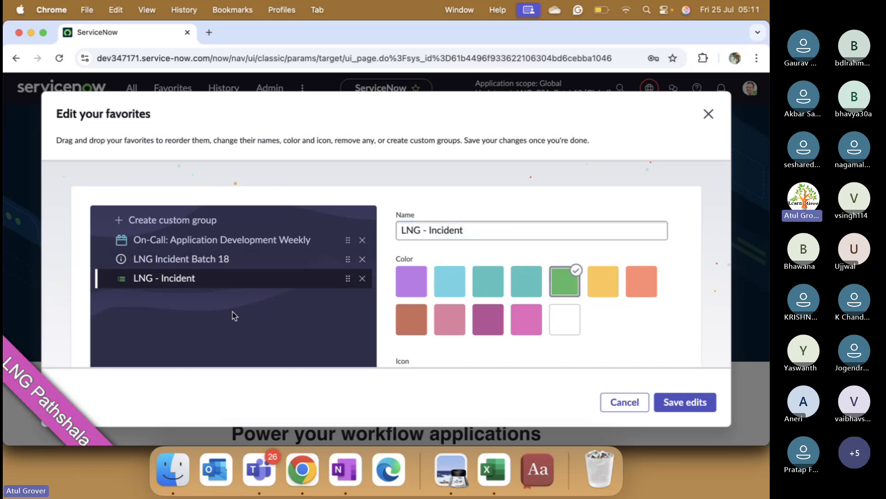
scroll(569, 282, "down", 3)
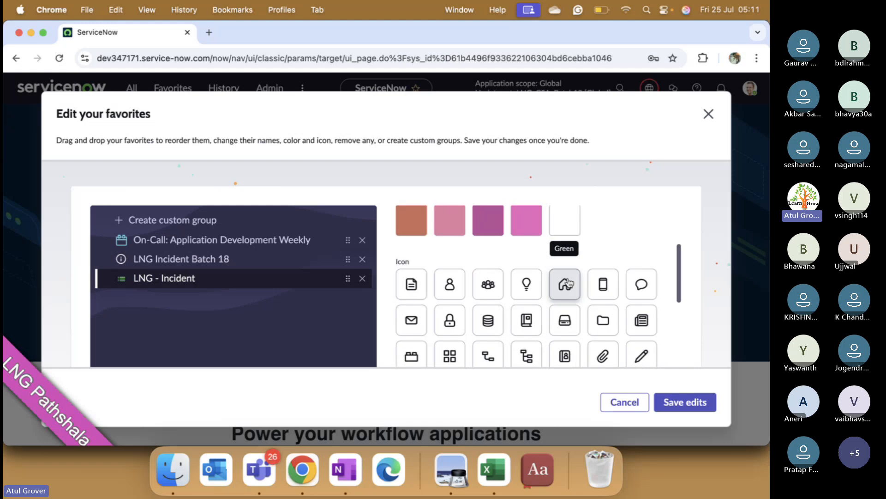
scroll(569, 282, "down", 2)
left_click(492, 301)
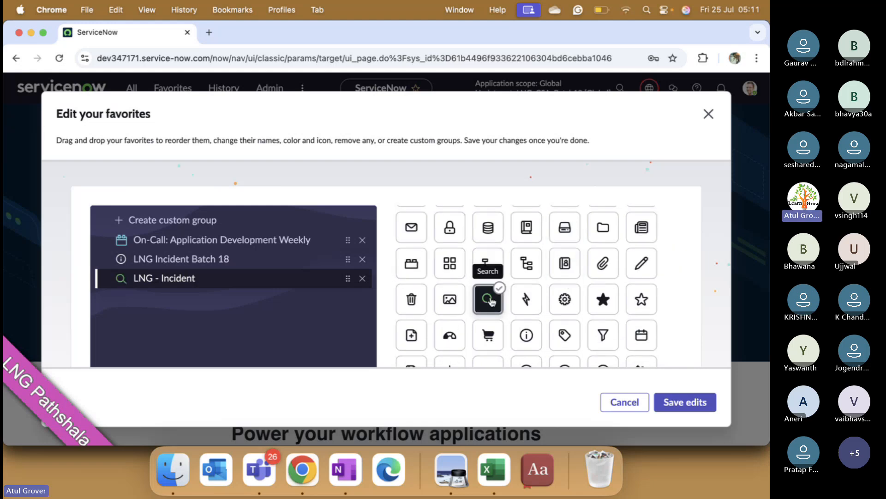
left_click(573, 305)
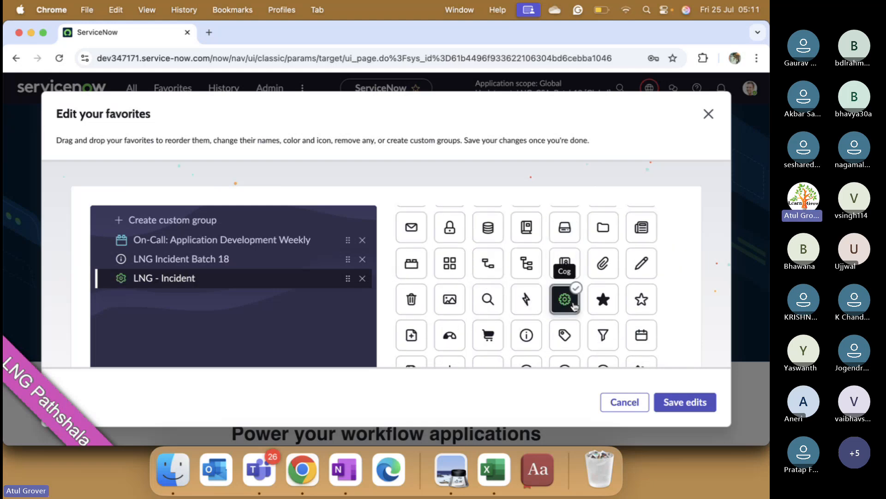
left_click(592, 305)
scroll(592, 305, "down", 2)
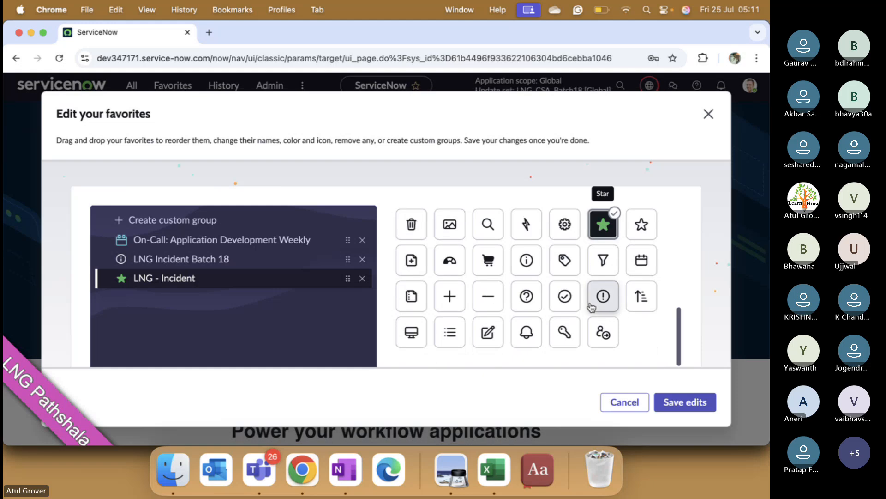
scroll(591, 305, "up", 6)
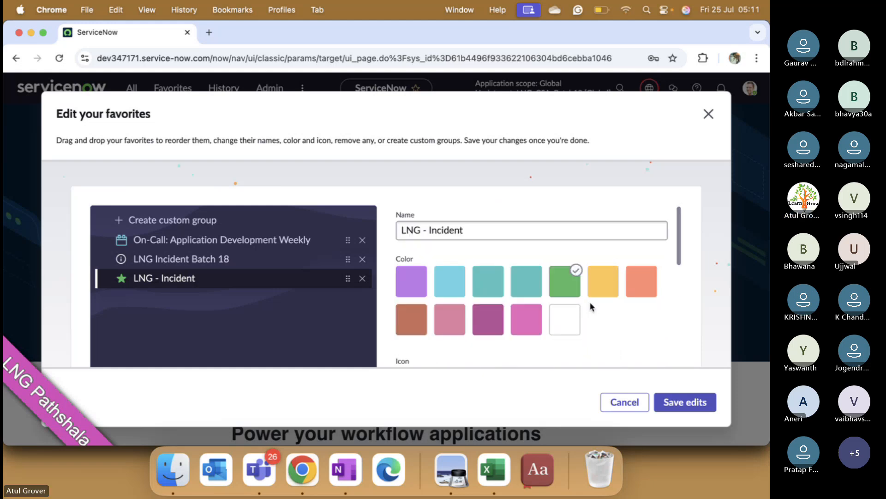
scroll(591, 305, "down", 4)
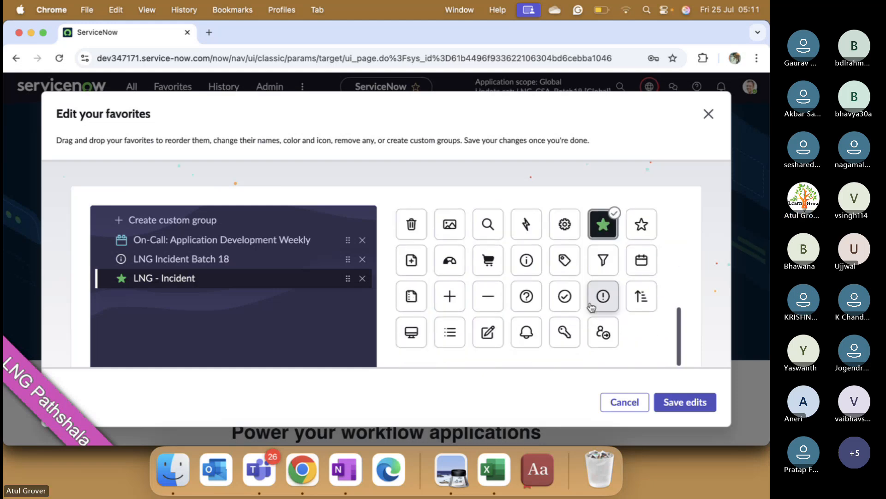
left_click(690, 404)
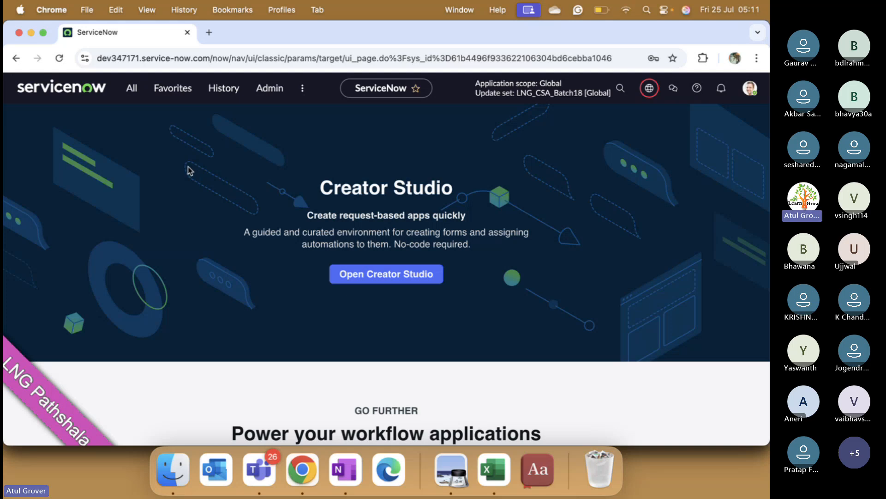
- Open the incident list through the LNG - Incident favorite
left_click(183, 89)
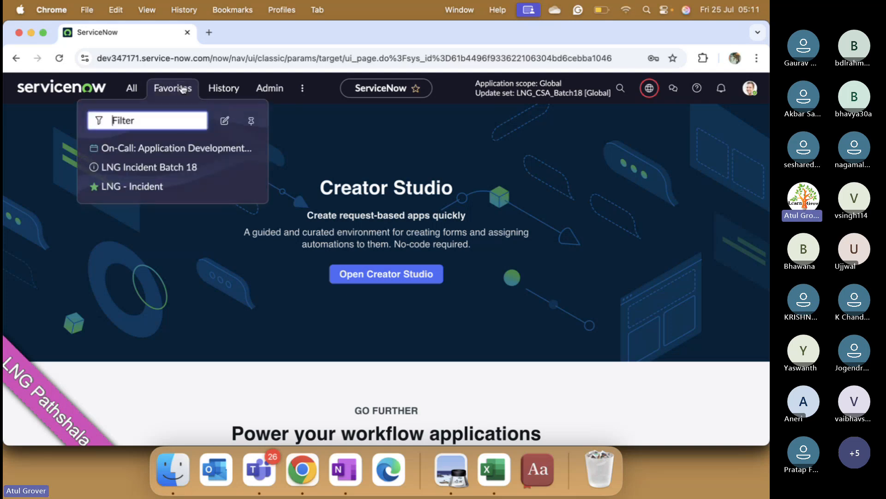
left_click(138, 187)
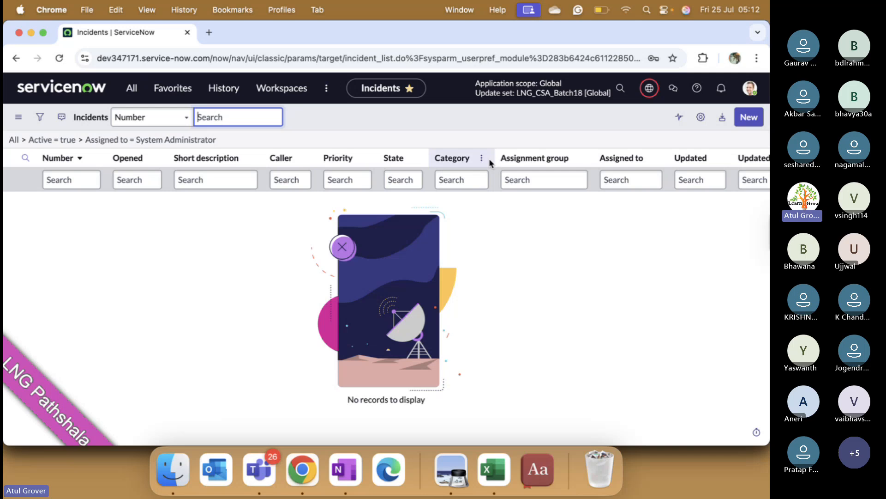
- Create a custom favorites group named "LNG Recoords" with the orange color and save the edits
left_click(166, 90)
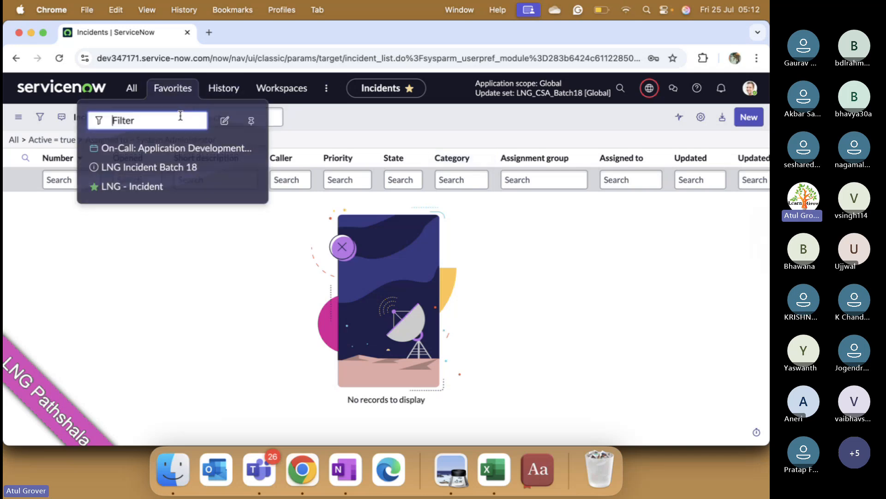
left_click(226, 122)
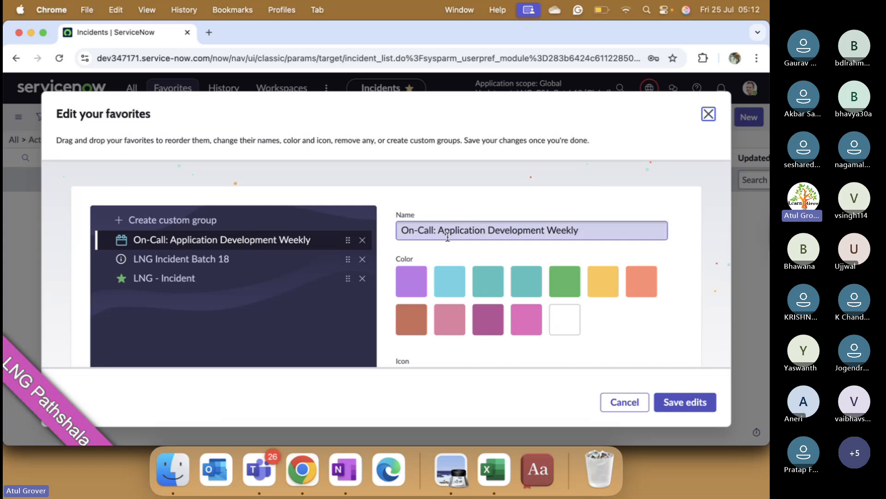
scroll(491, 290, "down", 3)
scroll(491, 290, "down", 3)
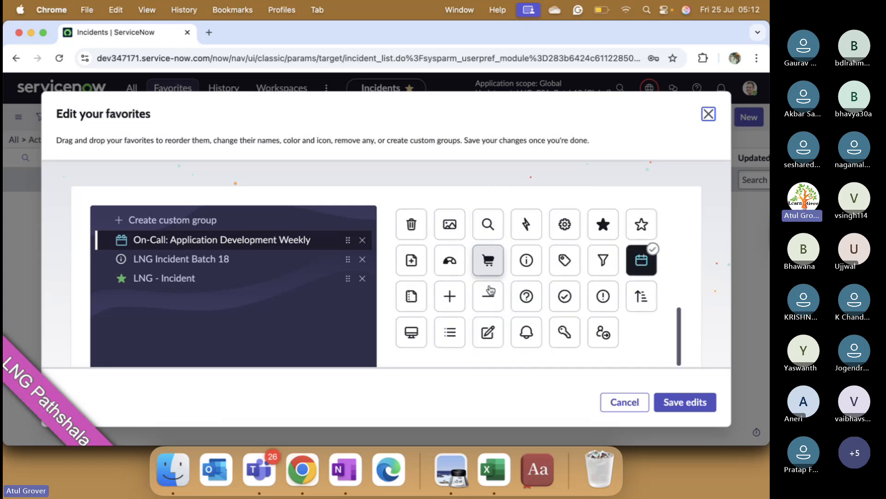
left_click(227, 236)
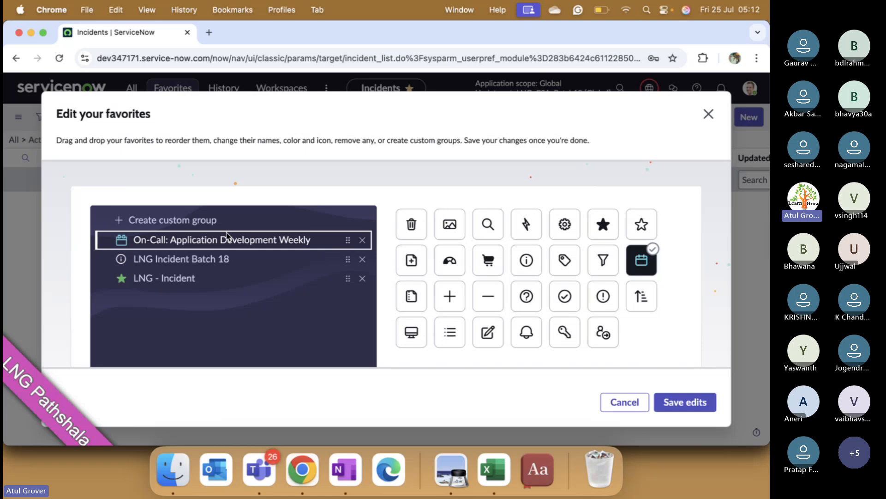
left_click(185, 223)
left_click(465, 238)
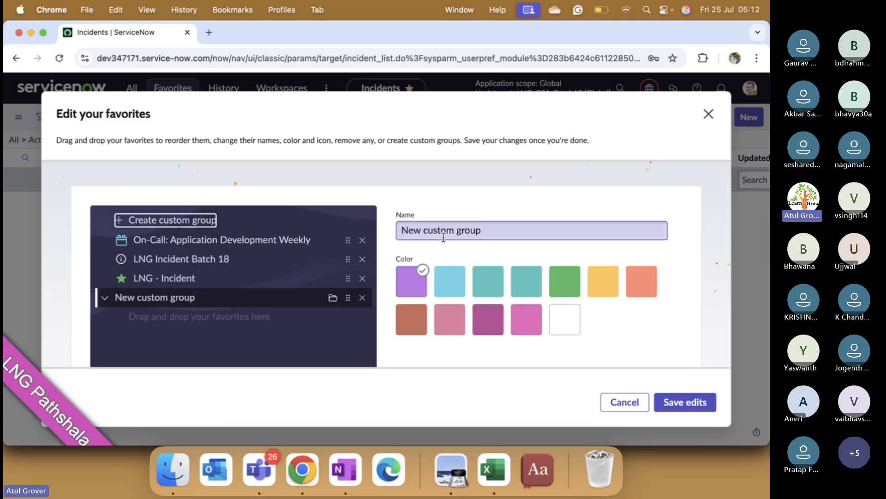
left_click_drag(487, 231, 396, 231)
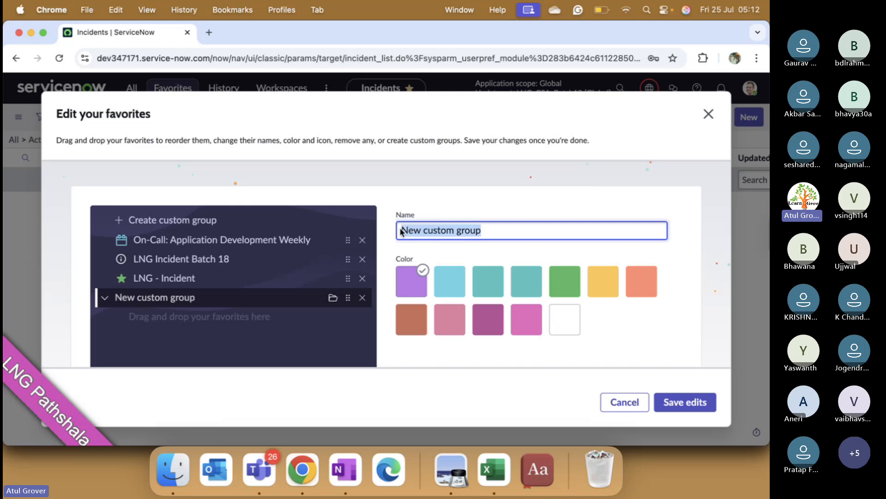
type("LNG Recocrds")
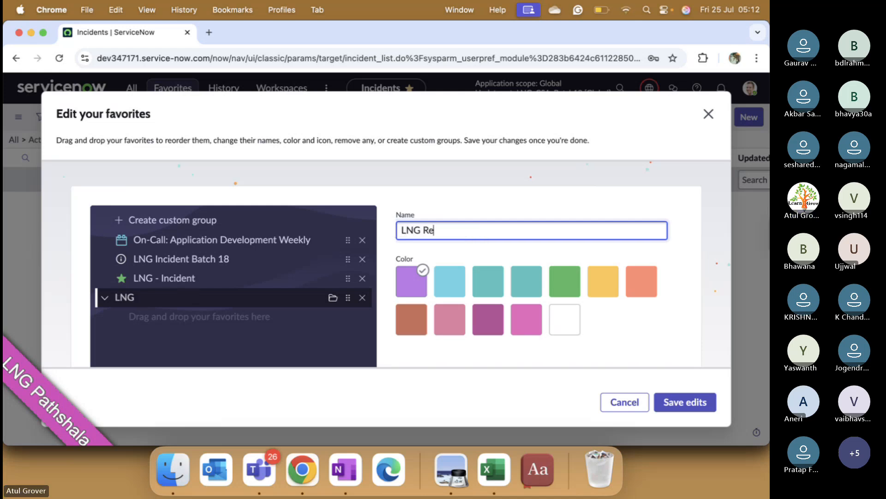
key("BackSpace")
key("BackSpace")
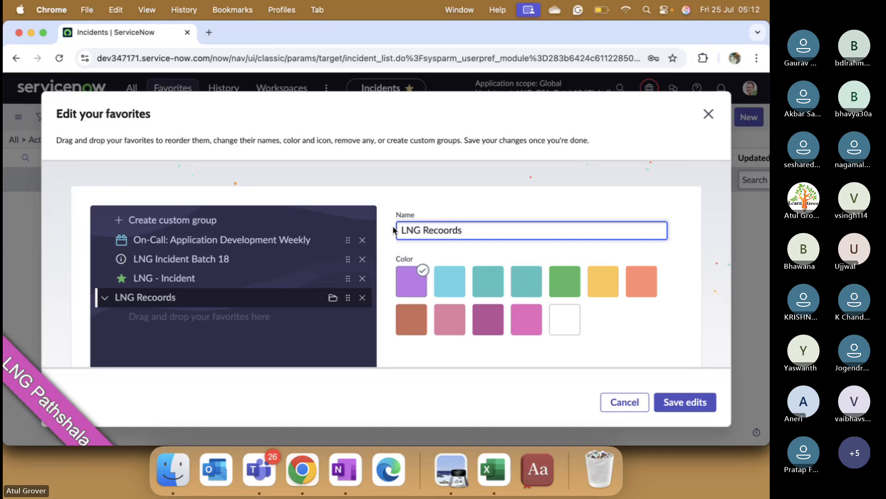
left_click(640, 282)
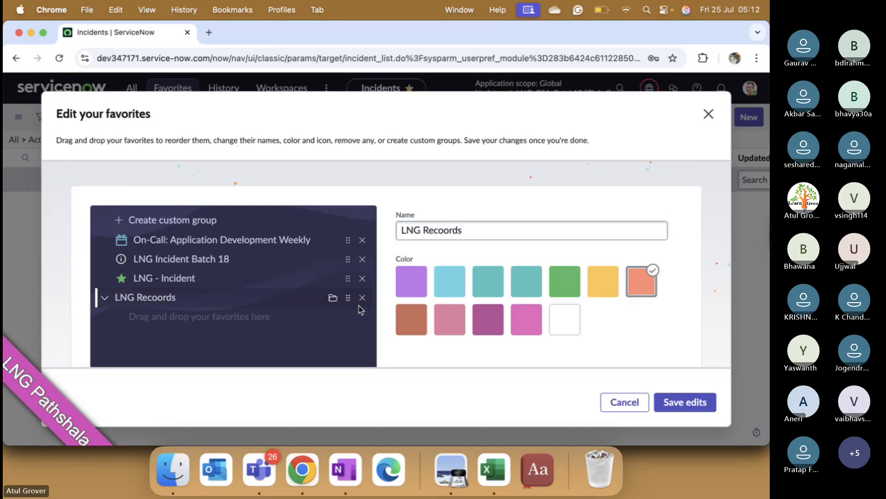
left_click(680, 400)
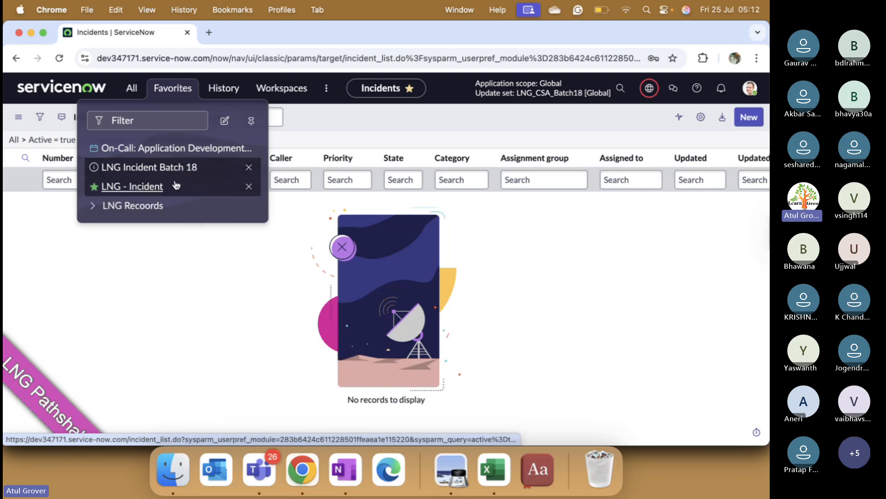
- Open a new incident form through the LNG Incident Batch 18 favorite
left_click(141, 169)
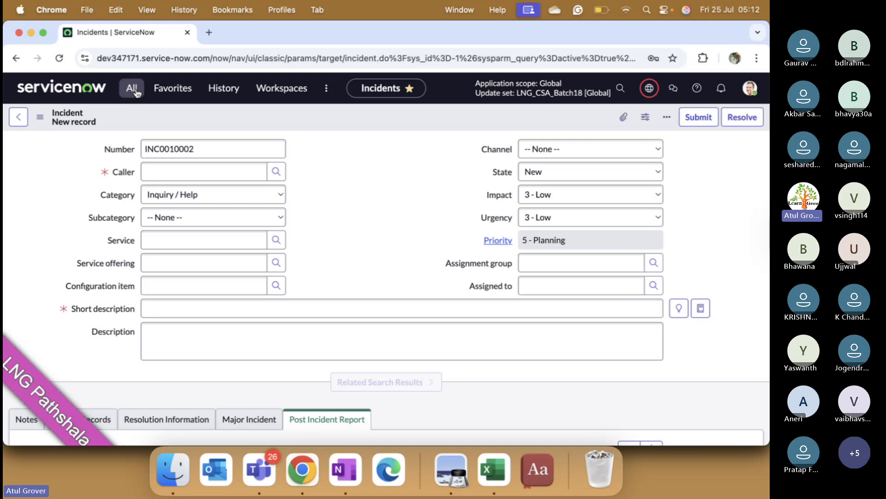
- Reorder the favorites so LNG Incident Batch 18 and LNG - Incident come below the LNG Recoords group, and save the edits
left_click(173, 88)
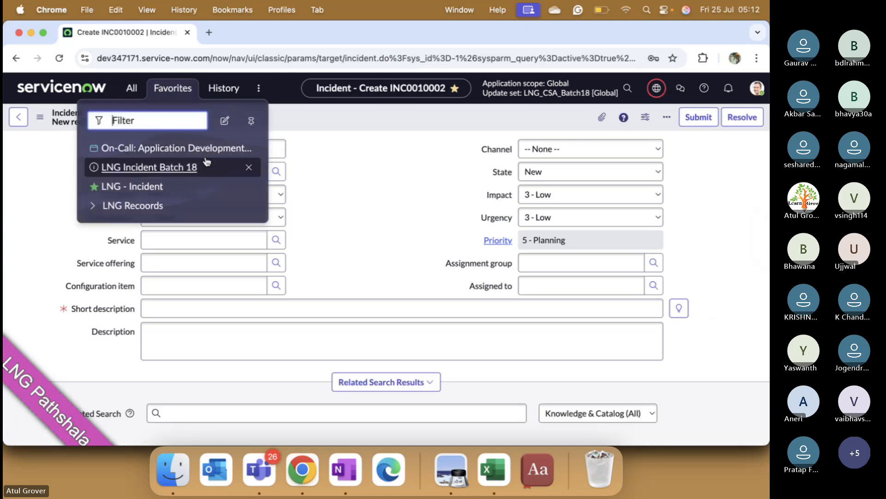
left_click(225, 120)
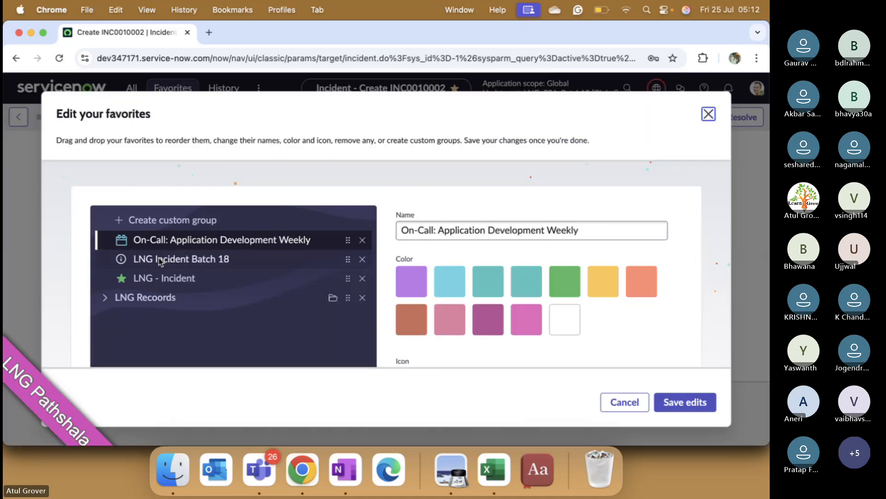
left_click(159, 261)
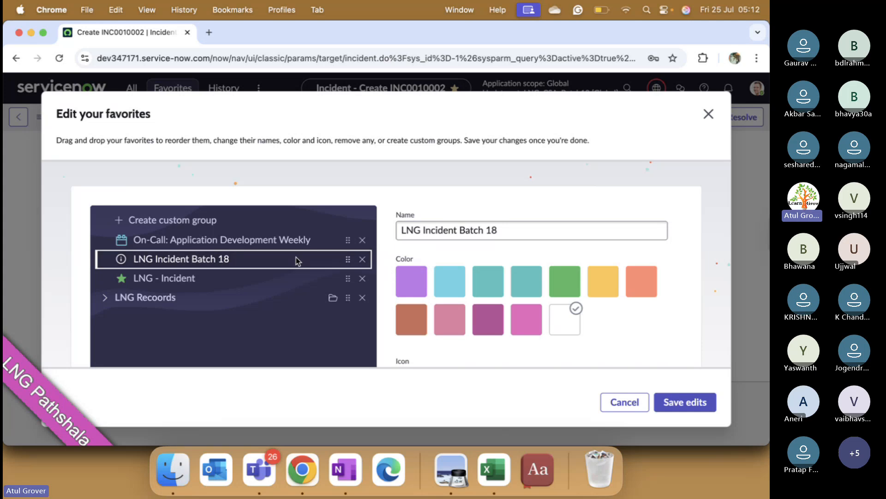
left_click_drag(350, 261, 323, 309)
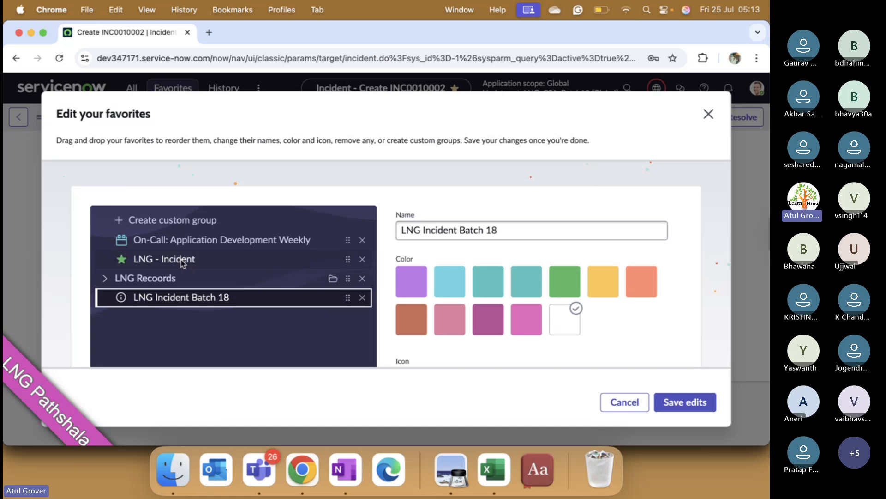
left_click_drag(182, 259, 177, 312)
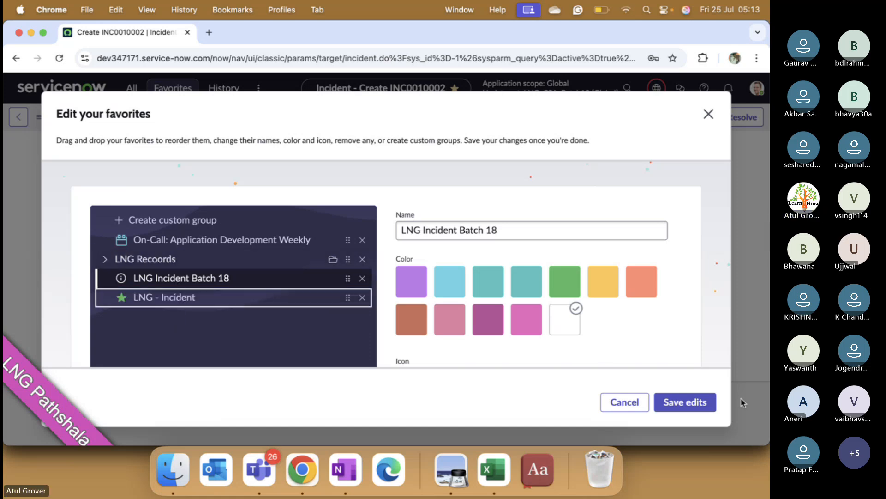
left_click(692, 402)
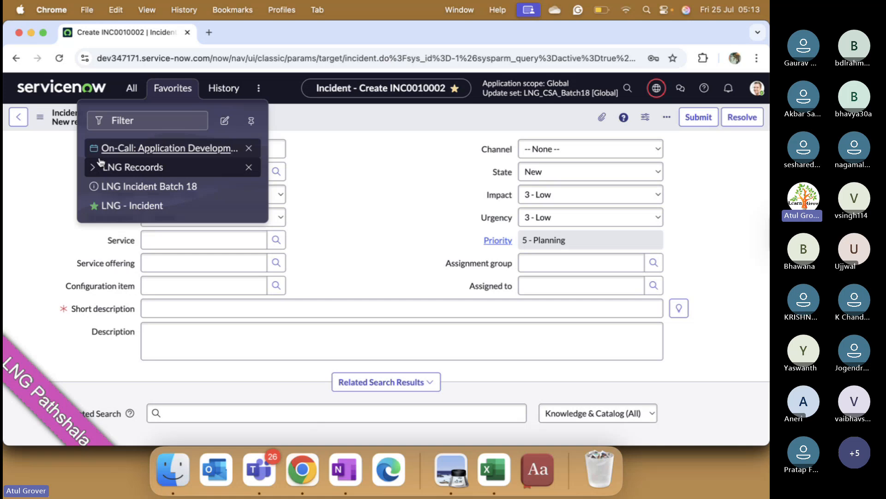
- Add the Incident module Open - Unassigned to the favorites inside the LNG Recoords group, and expand that group in the favorites
left_click(131, 88)
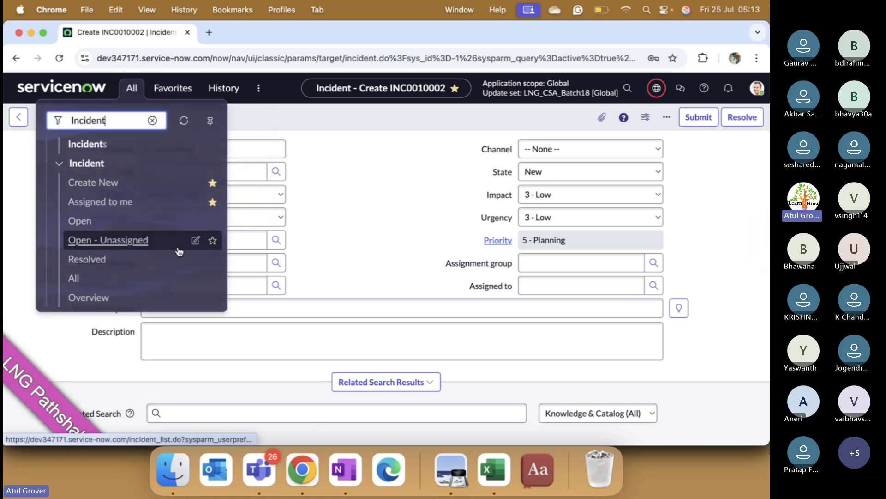
left_click(212, 241)
left_click(277, 256)
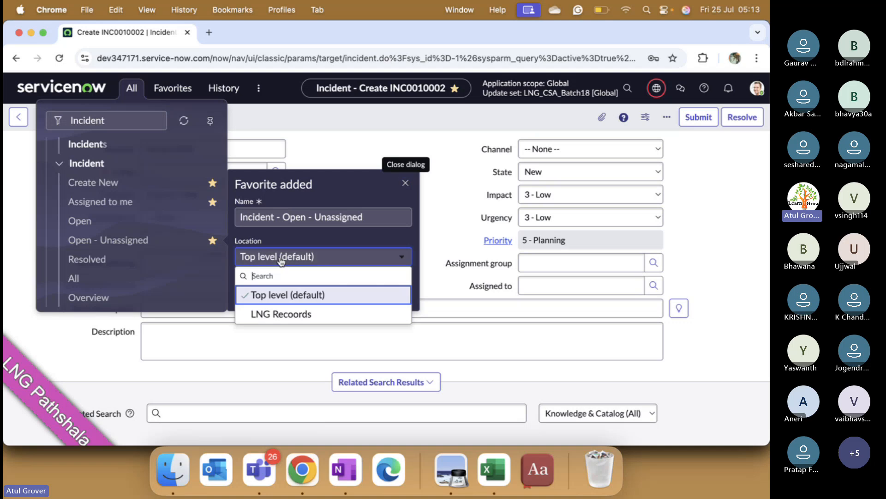
left_click(280, 314)
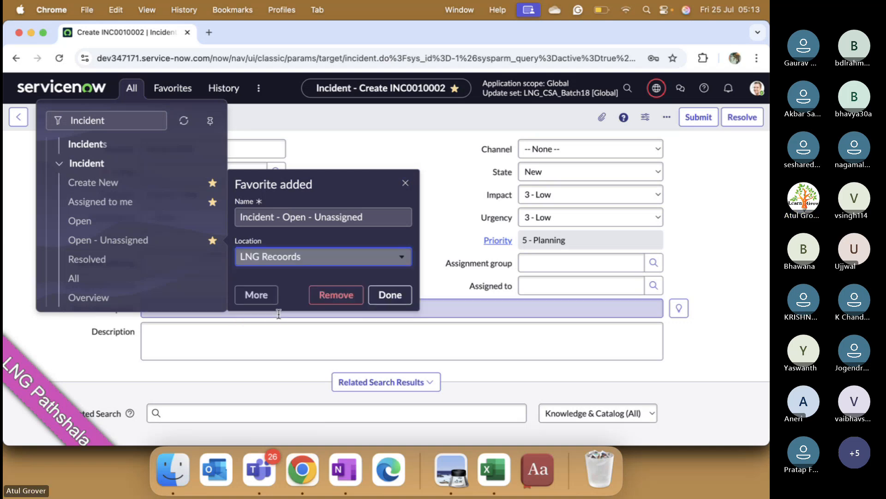
left_click(391, 296)
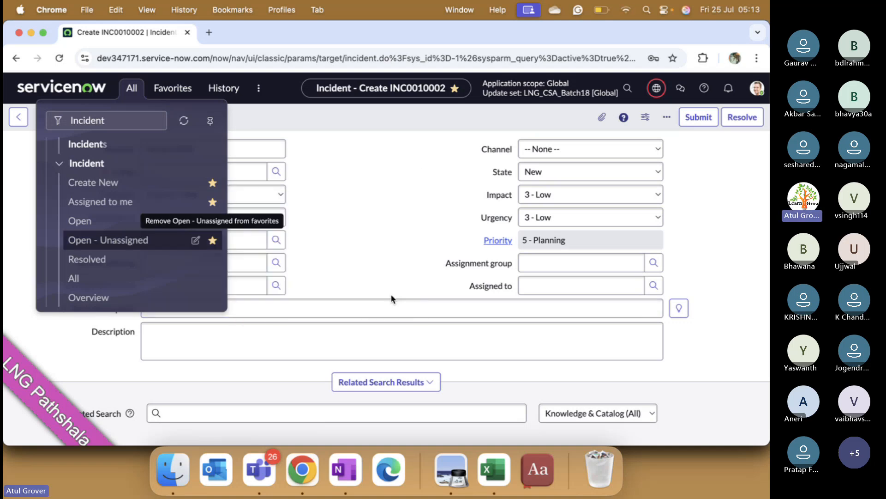
left_click(166, 93)
left_click(134, 167)
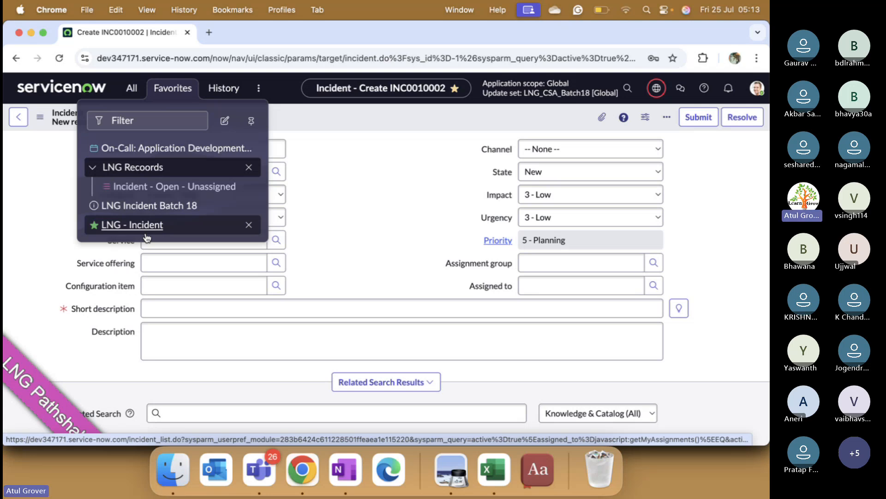
- Pin the All menu beside the incident form, look through its Incident modules, and unpin it
left_click(135, 92)
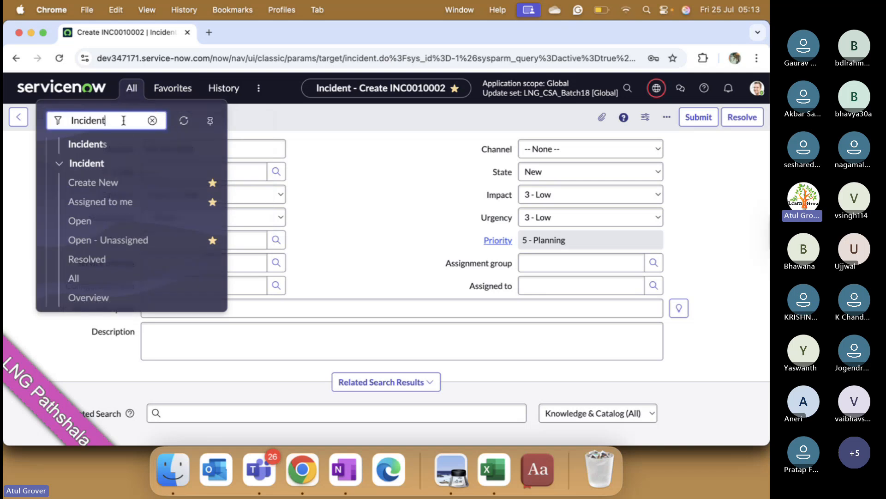
left_click(211, 120)
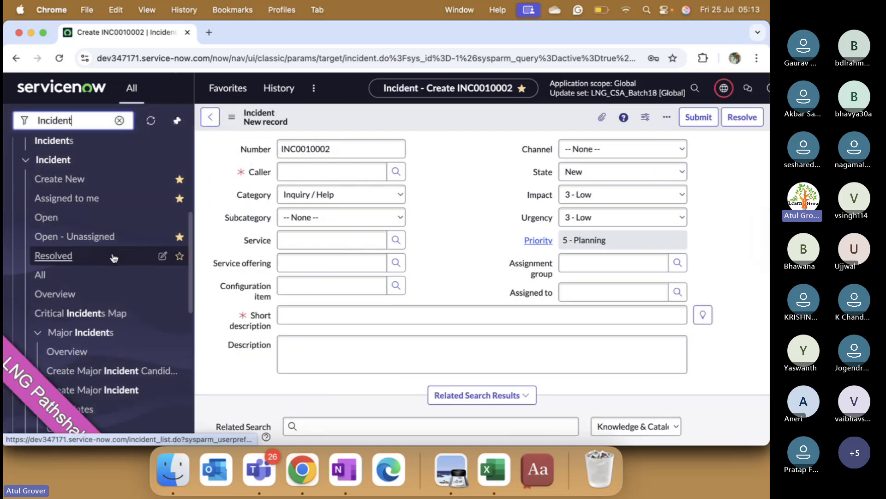
scroll(114, 258, "down", 3)
scroll(114, 258, "up", 10)
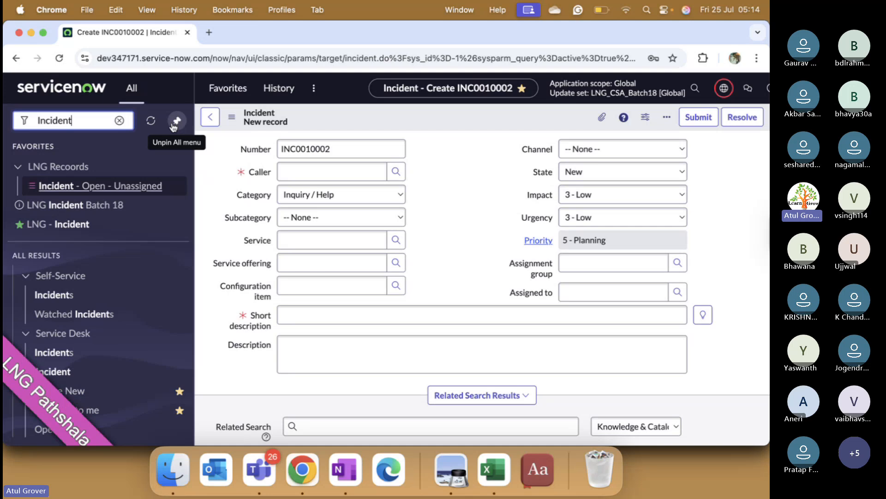
left_click(174, 123)
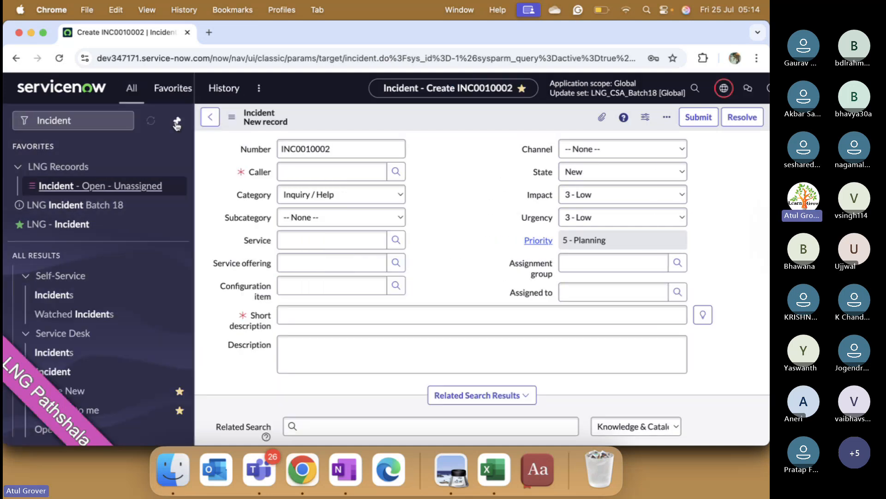
left_click(176, 124)
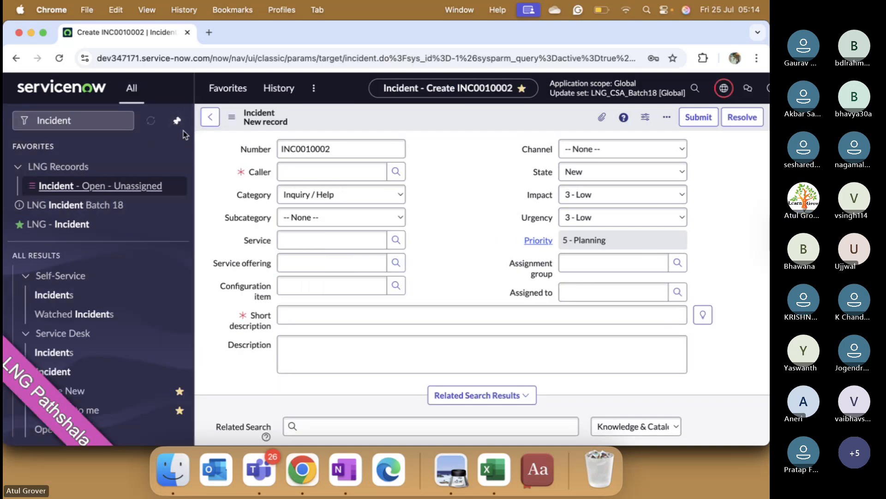
left_click(176, 123)
left_click(326, 176)
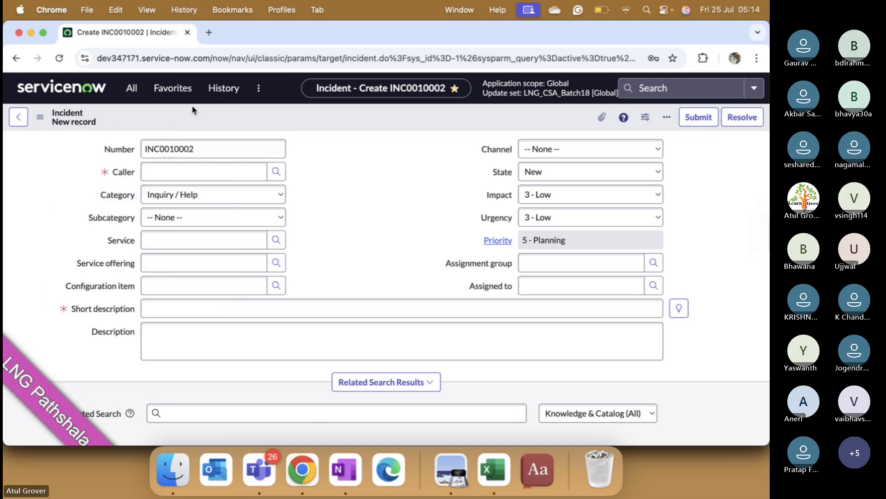
- Pin the Favorites menu, check that the All, History and Admin menus still open beside it, and unpin it
left_click(172, 88)
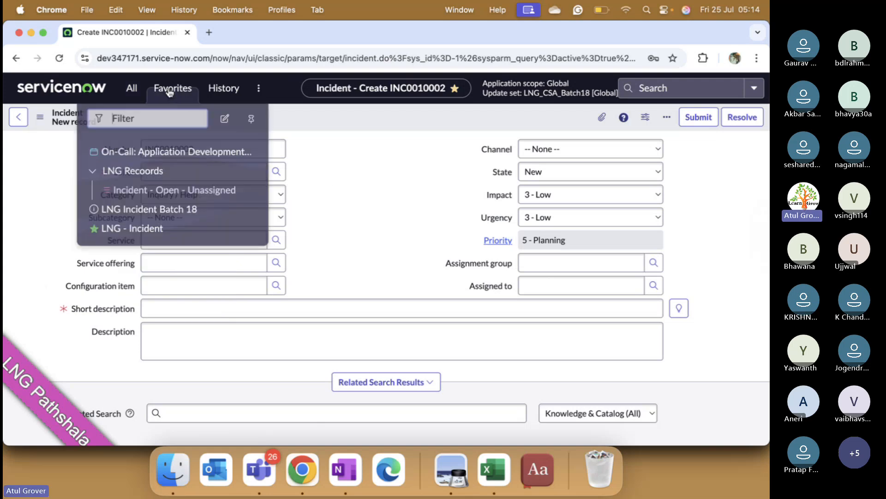
left_click(251, 121)
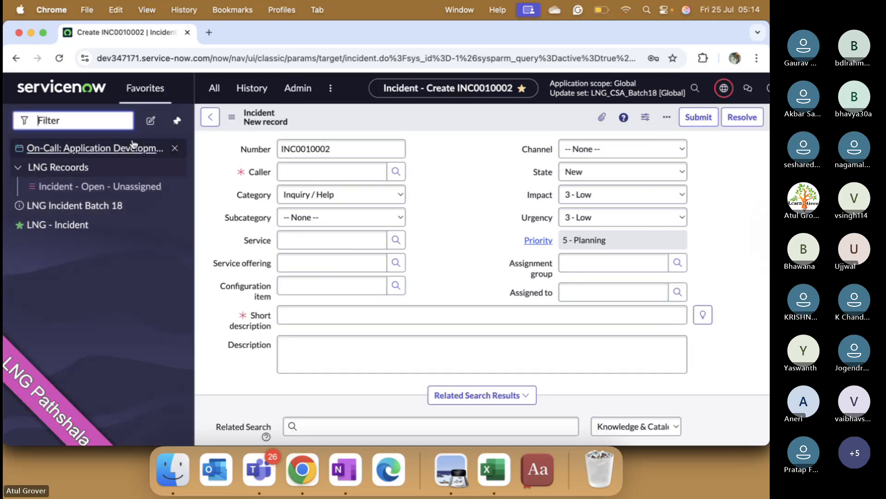
left_click(225, 85)
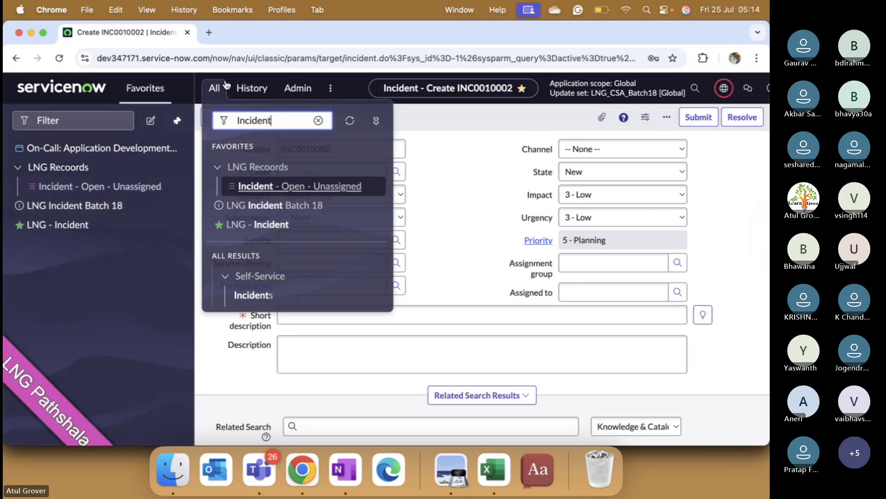
left_click(252, 87)
left_click(301, 89)
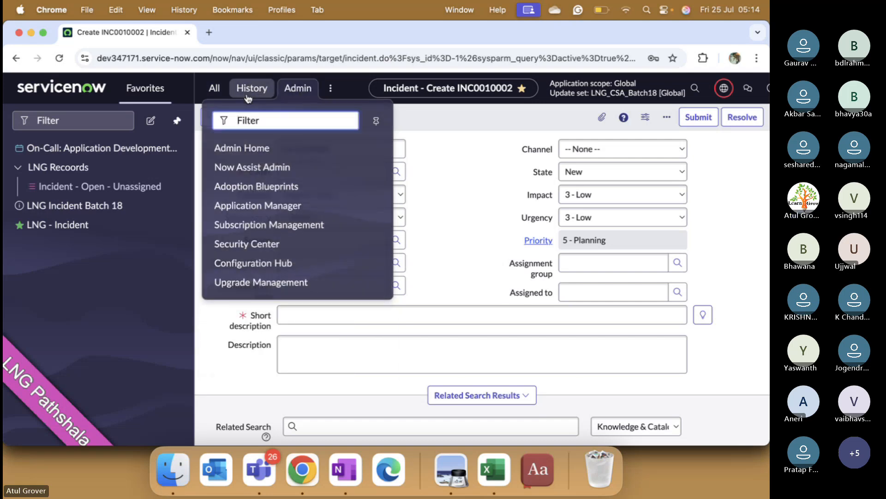
left_click(215, 88)
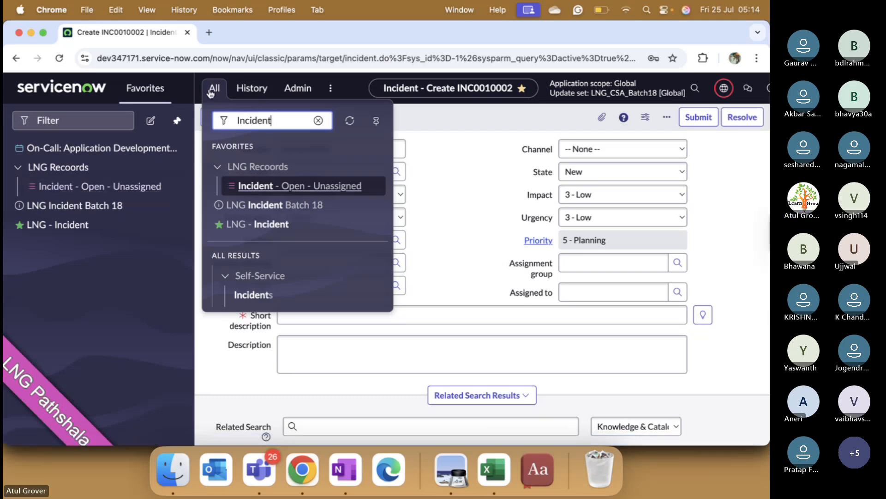
left_click(175, 124)
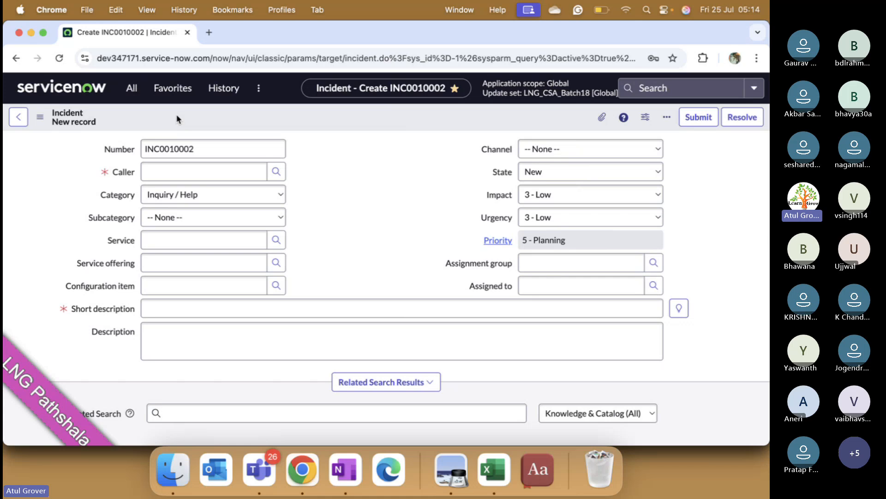
- View the recently visited records in the history, and filter all modules by "user a" to find User Administration
left_click(231, 100)
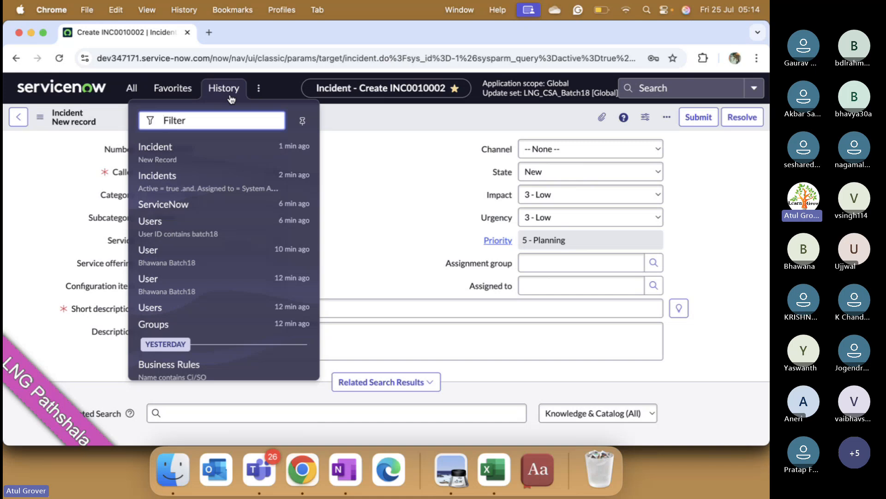
left_click(131, 87)
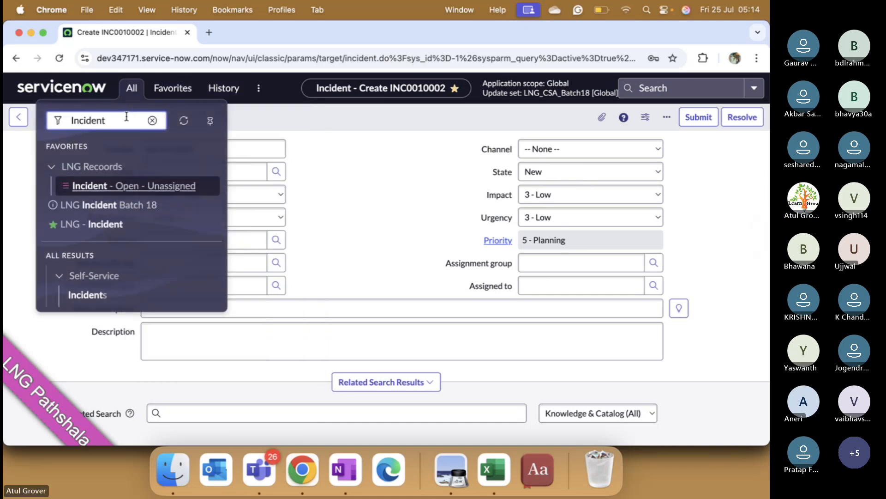
double_click(119, 119)
type("user ac")
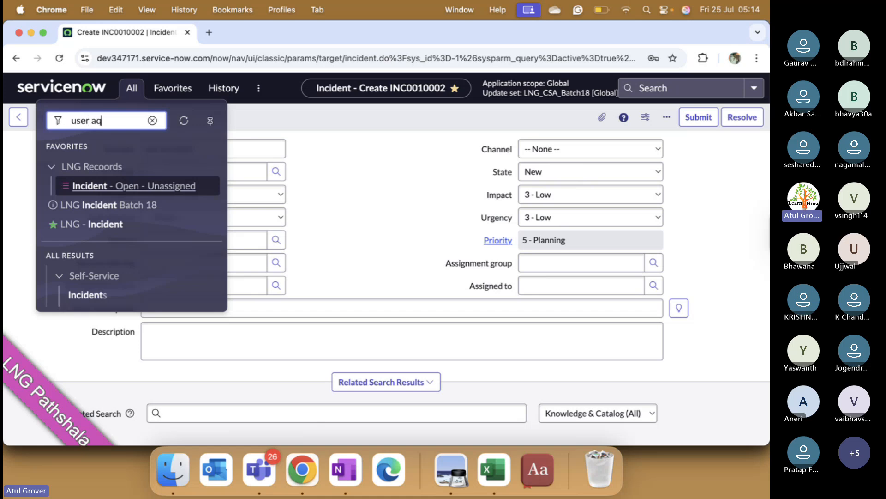
key("BackSpace")
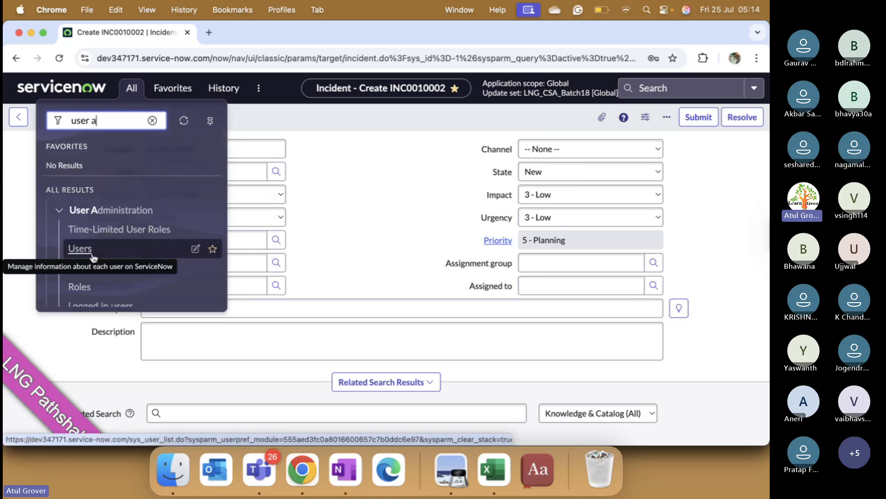
- Reopen the Batch18 user record from the history of recently visited records
left_click(223, 88)
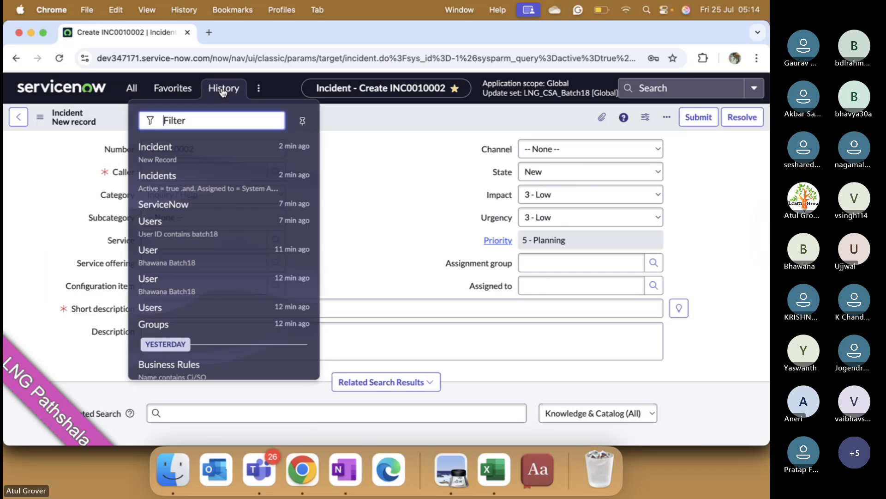
scroll(180, 177, "down", 2)
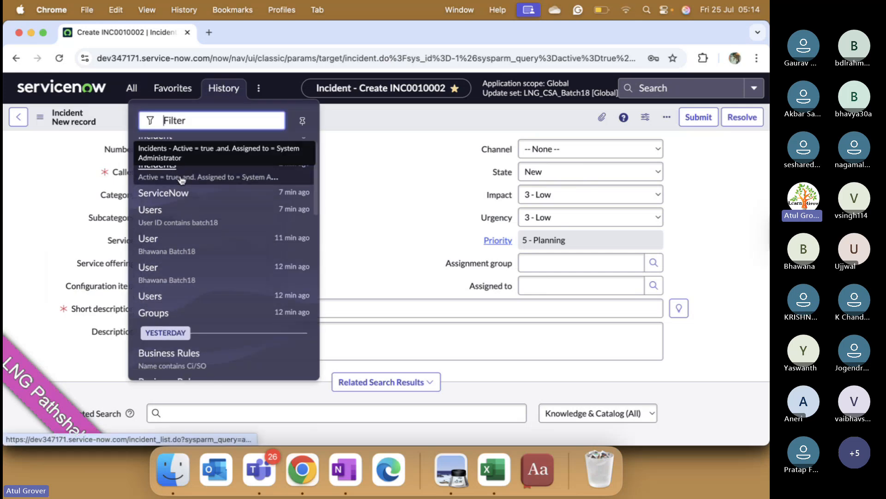
scroll(182, 180, "up", 2)
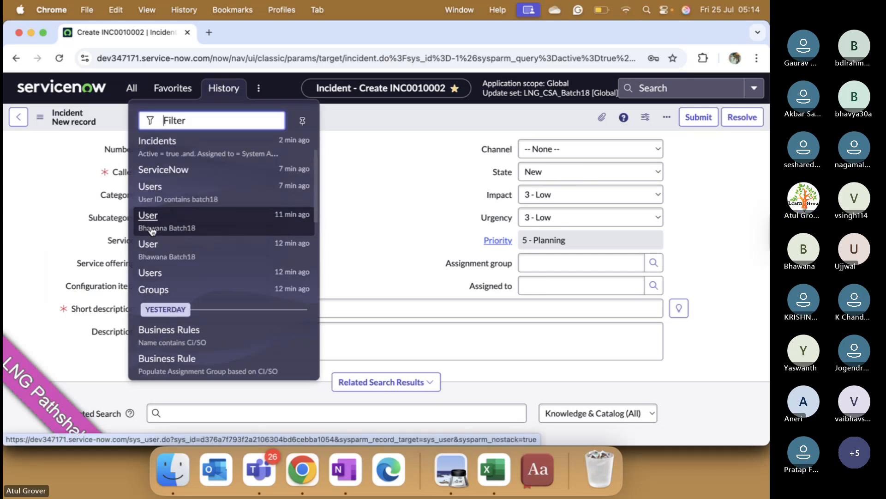
left_click(148, 216)
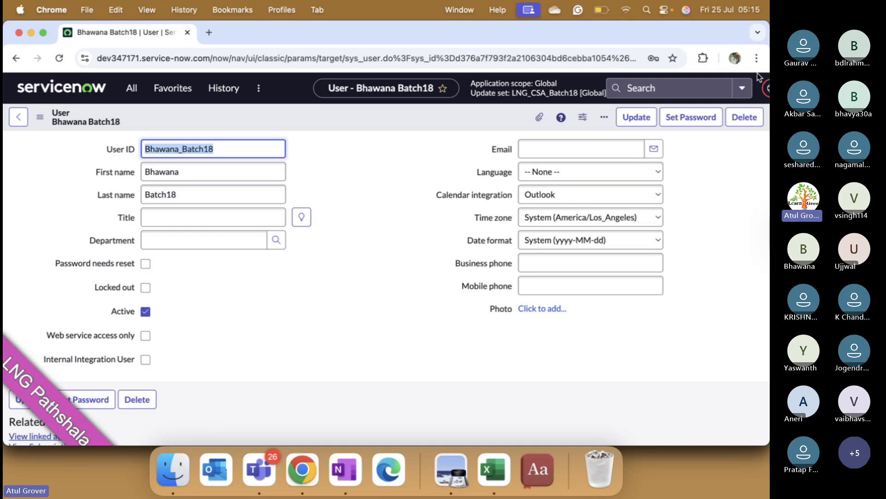
- Reduce the browser zoom to 90% so the user record and navigation bar fit on the page
left_click(757, 58)
left_click(672, 299)
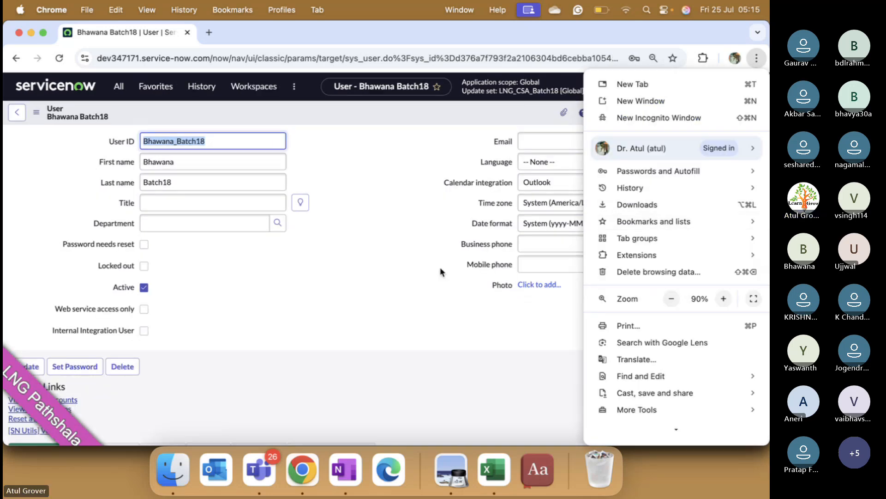
left_click(412, 267)
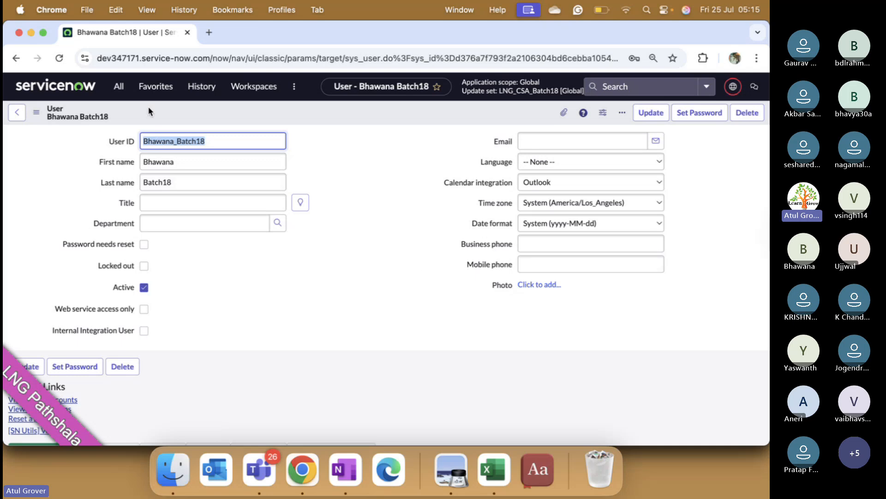
- Review the recently visited pages in the History menu, pin the menu beside the record, and unpin it again
left_click(208, 89)
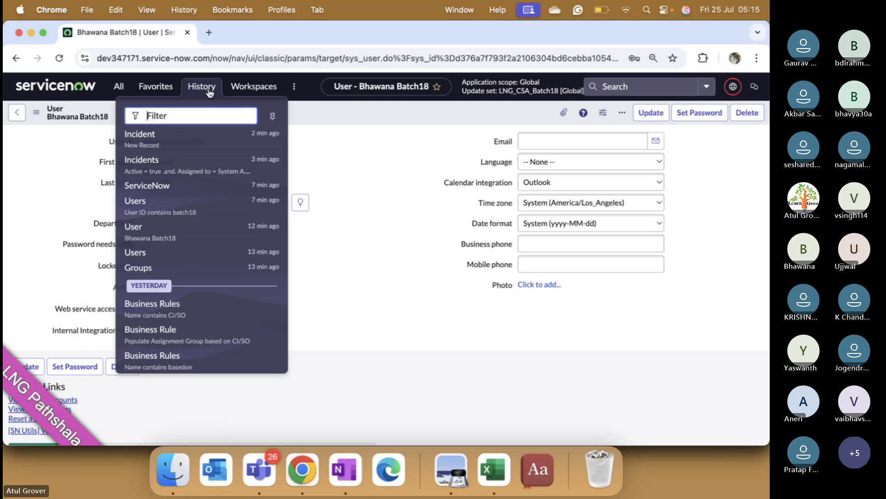
scroll(171, 255, "down", 5)
scroll(171, 257, "down", 5)
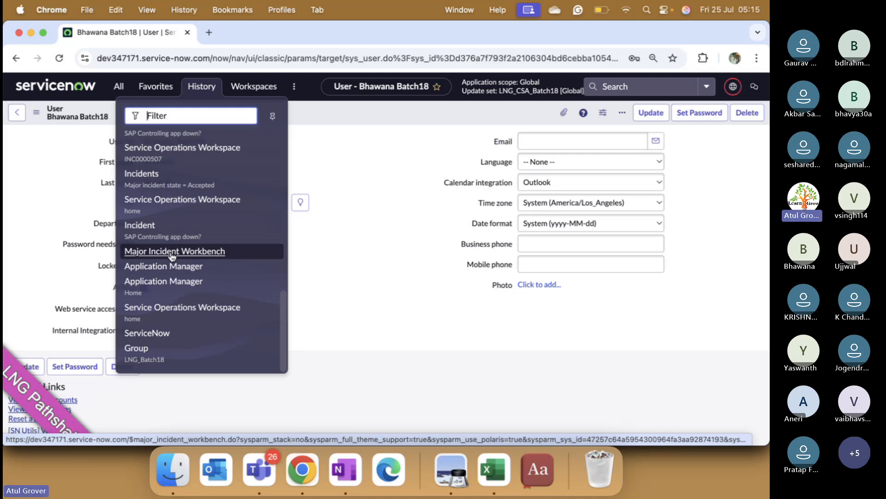
left_click(273, 118)
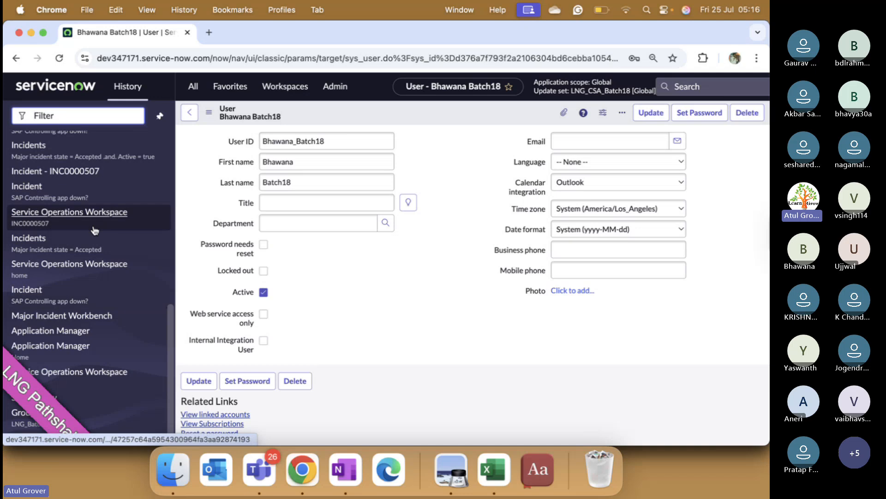
left_click(160, 116)
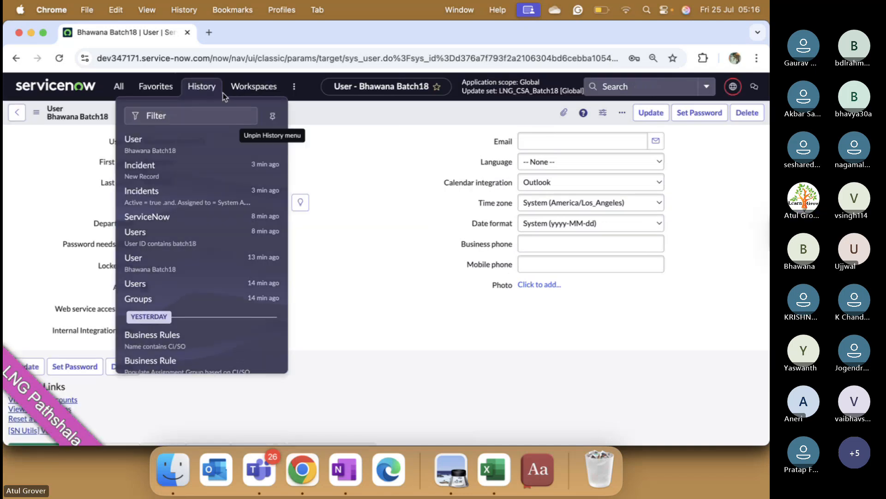
- Open the Service Operations Workspace from the list of available workspaces
left_click(244, 91)
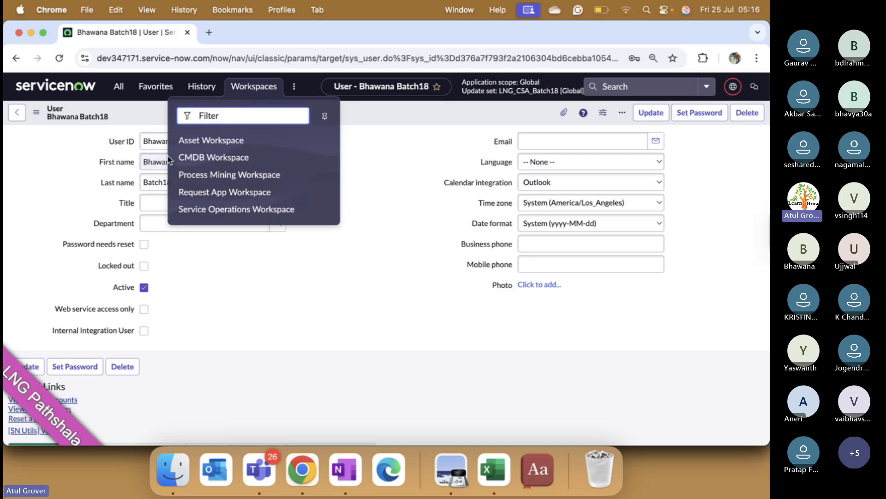
left_click(233, 210)
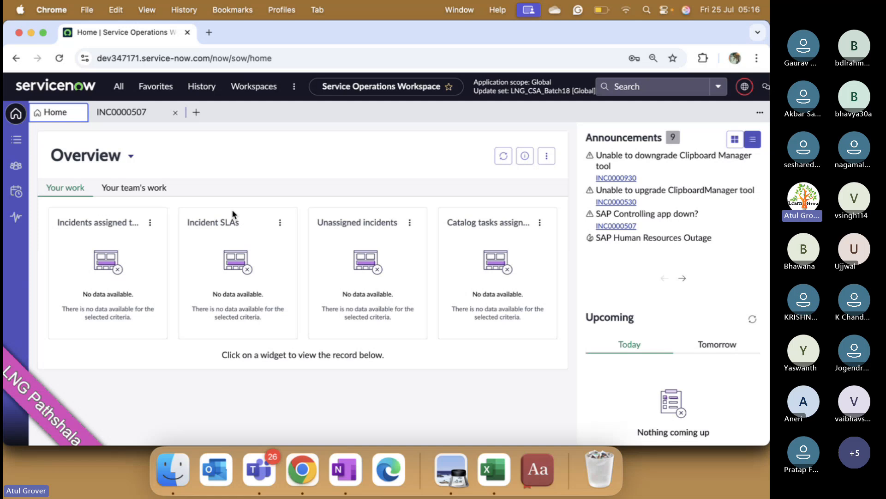
- Look through the "user a" results in the All menu, and filter all modules by "incident" instead
left_click(118, 87)
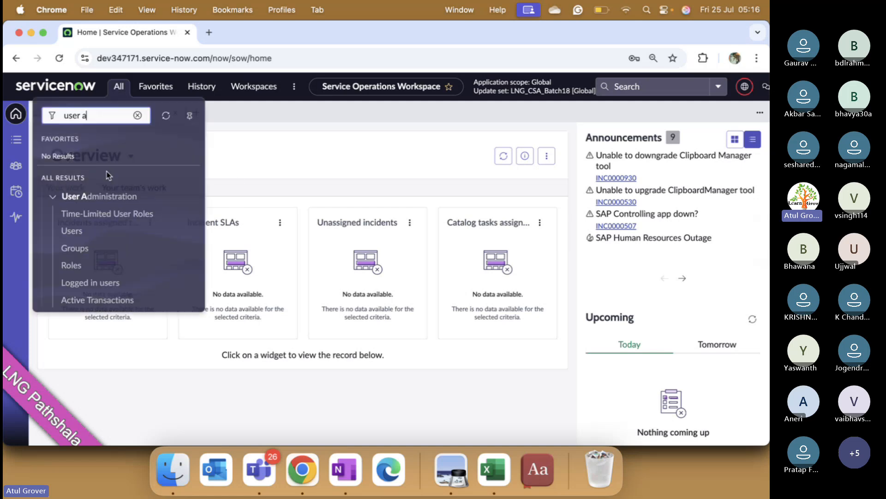
scroll(85, 261, "down", 10)
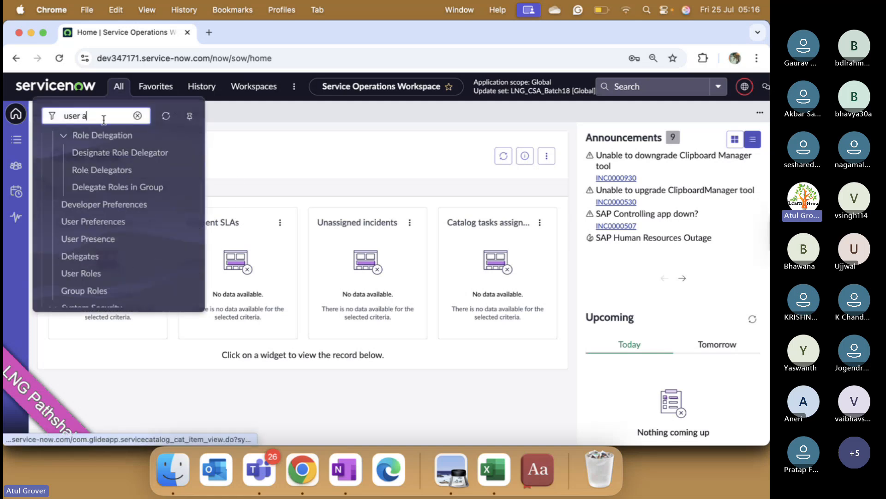
left_click_drag(104, 119, 32, 117)
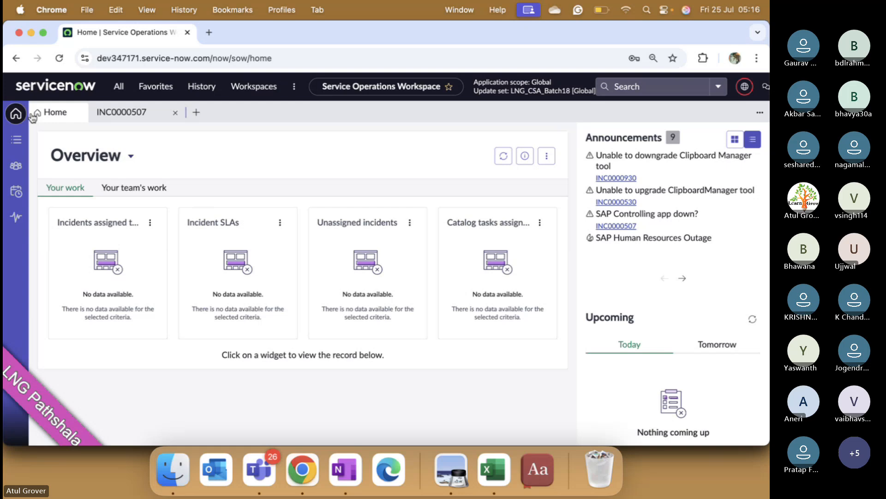
left_click(118, 86)
type("icn")
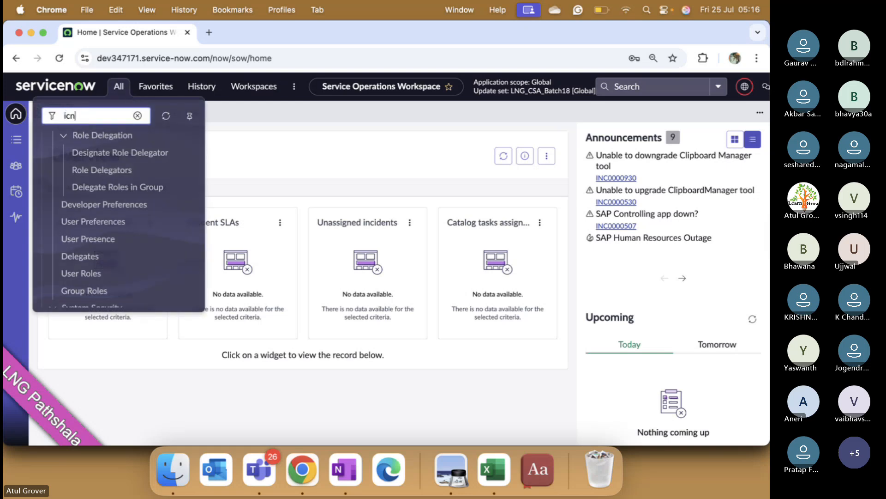
type("d")
key("BackSpace")
key("BackSpace")
key("BackSpace")
type("n")
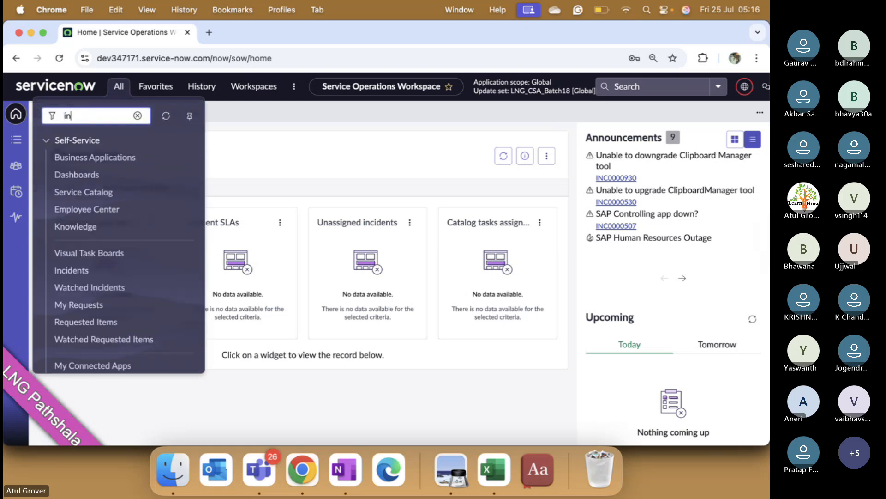
type("cident")
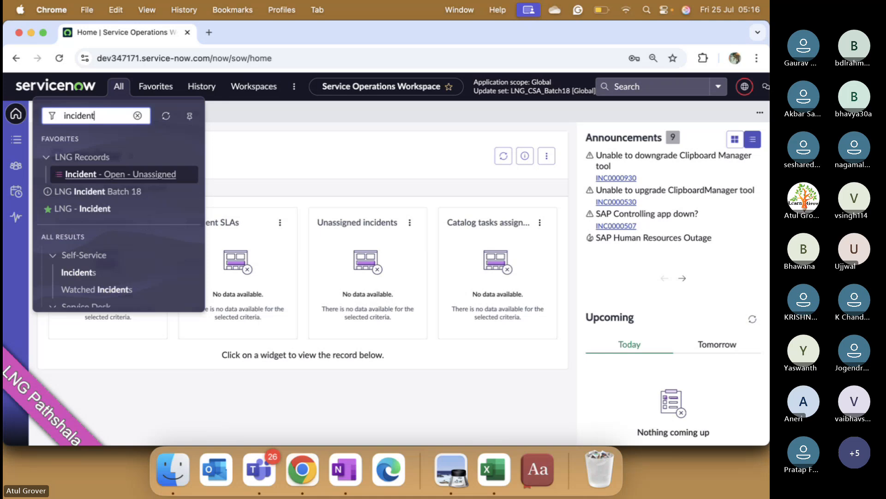
- Filter all modules by "change", and clear the filter to browse the full module list
key("BackSpace")
key("BackSpace")
key("BackSpace")
key("BackSpace")
key("BackSpace")
key("BackSpace")
key("BackSpace")
key("BackSpace")
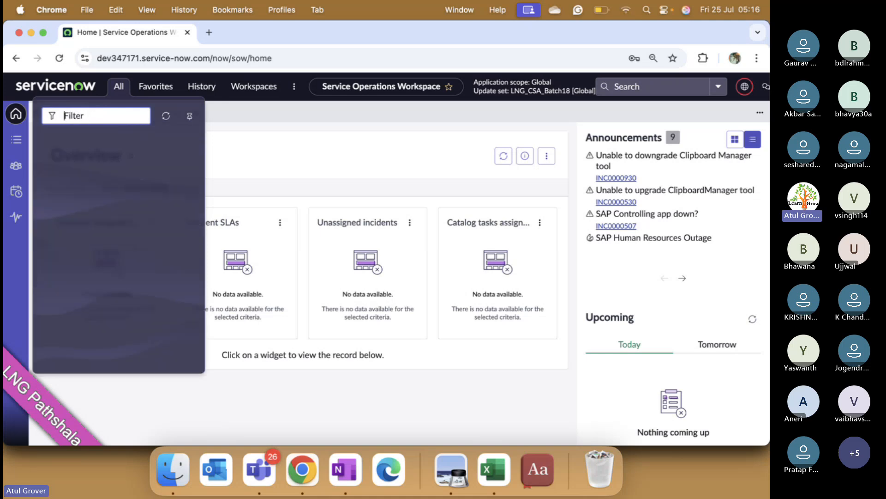
type("change")
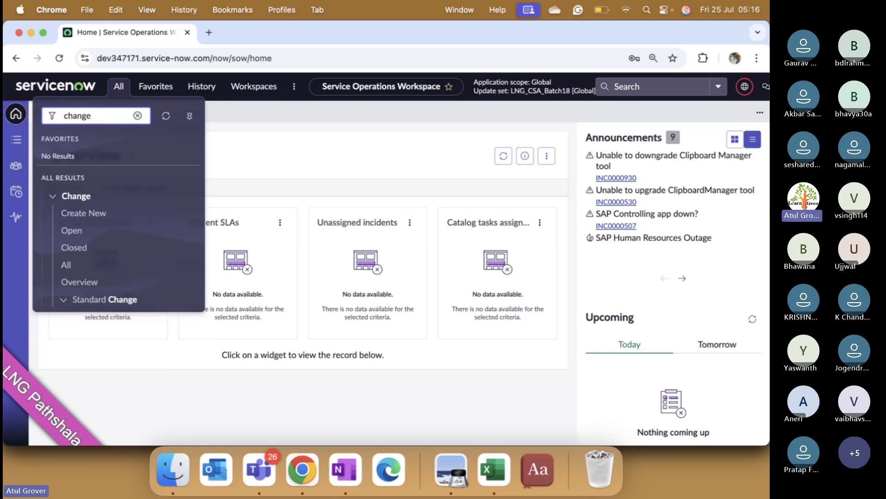
key("BackSpace")
key("BackSpace")
key("BackSpace")
key("BackSpace")
key("BackSpace")
key("BackSpace")
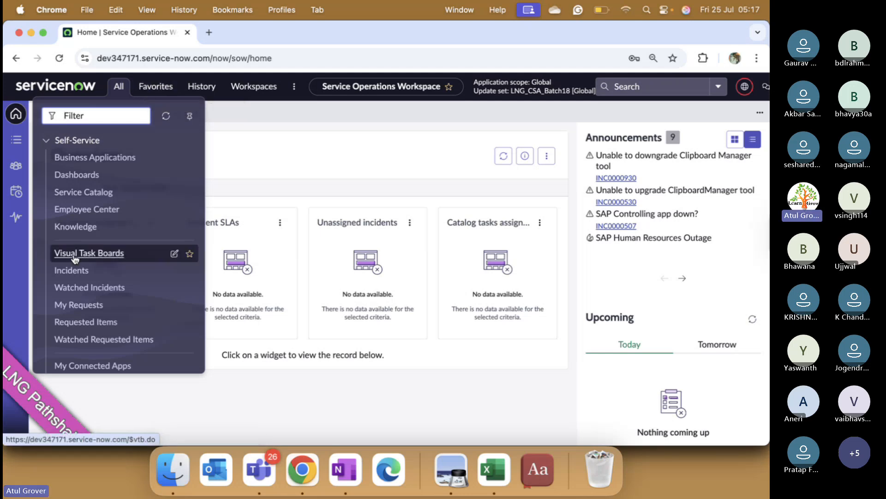
scroll(74, 240, "down", 5)
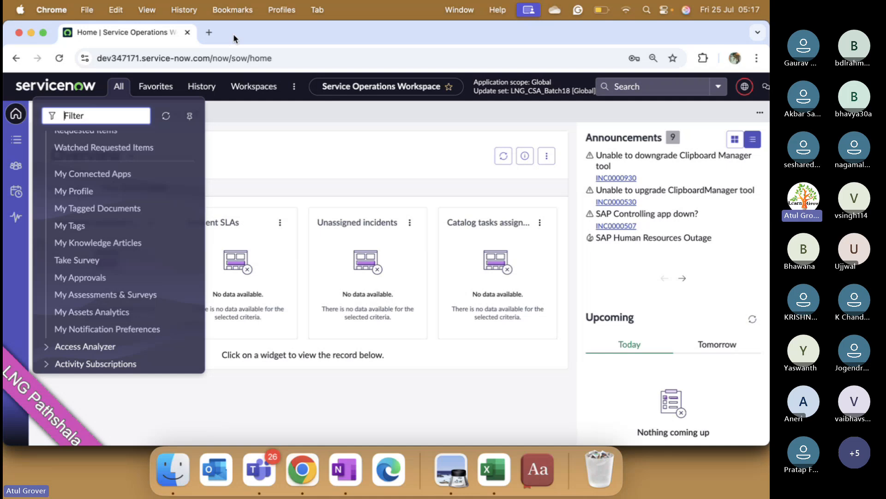
left_click(305, 132)
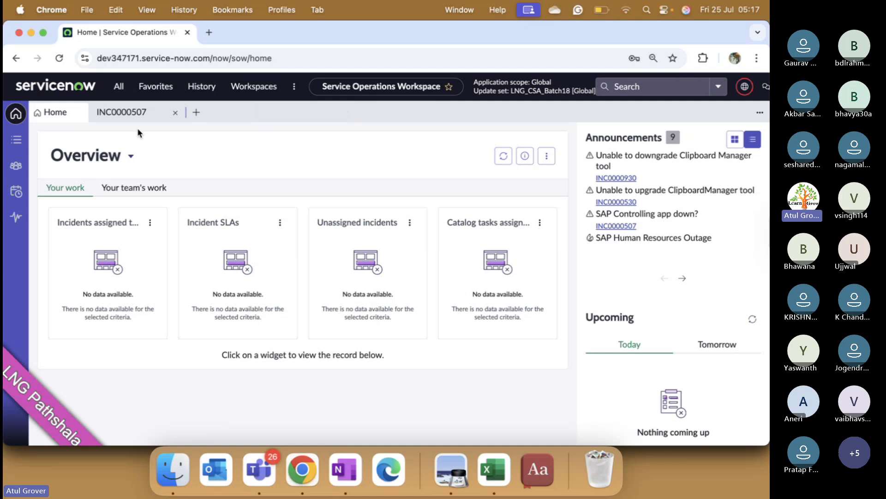
- Open the workspace's list view and examine the categories offered under its default lists
left_click(116, 88)
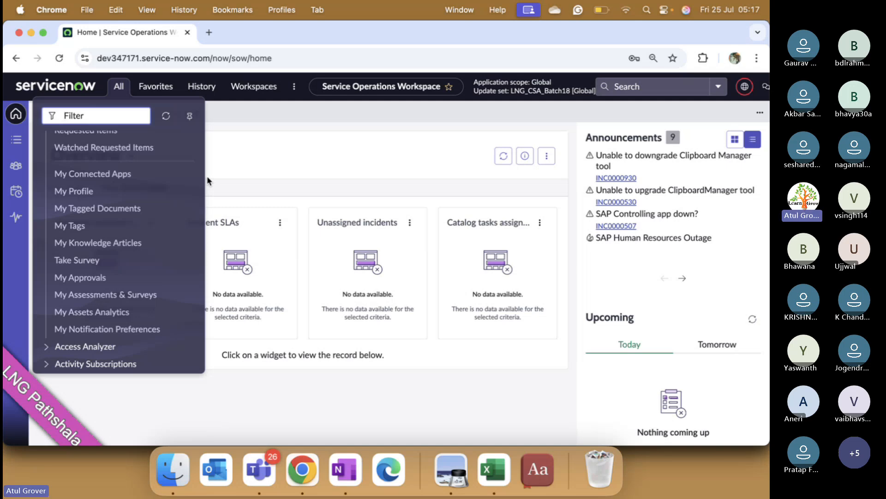
left_click(16, 139)
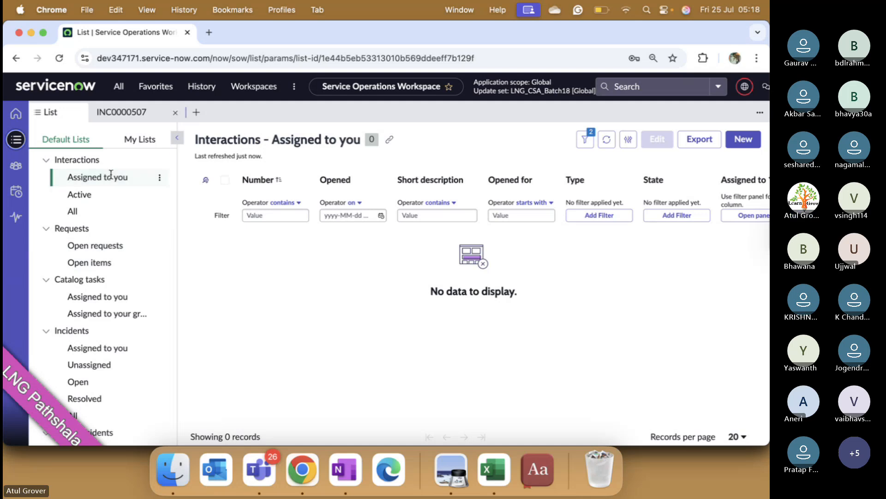
scroll(110, 178, "down", 8)
scroll(110, 174, "down", 10)
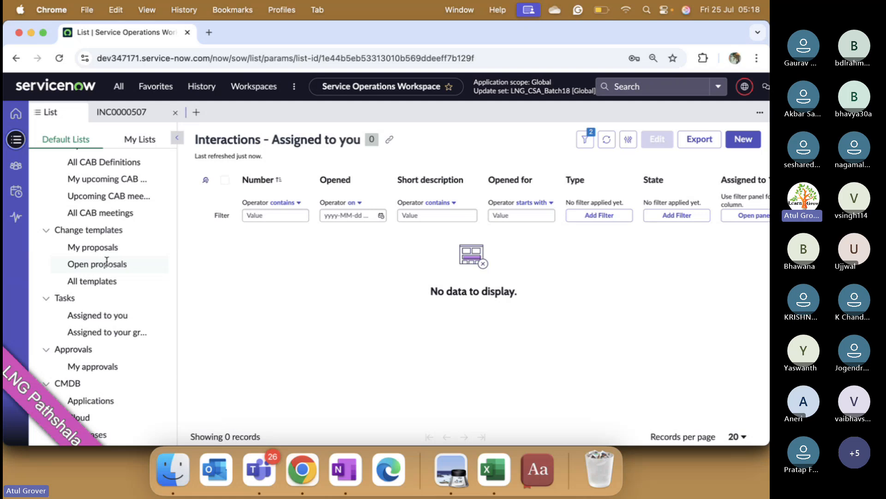
scroll(123, 283, "down", 10)
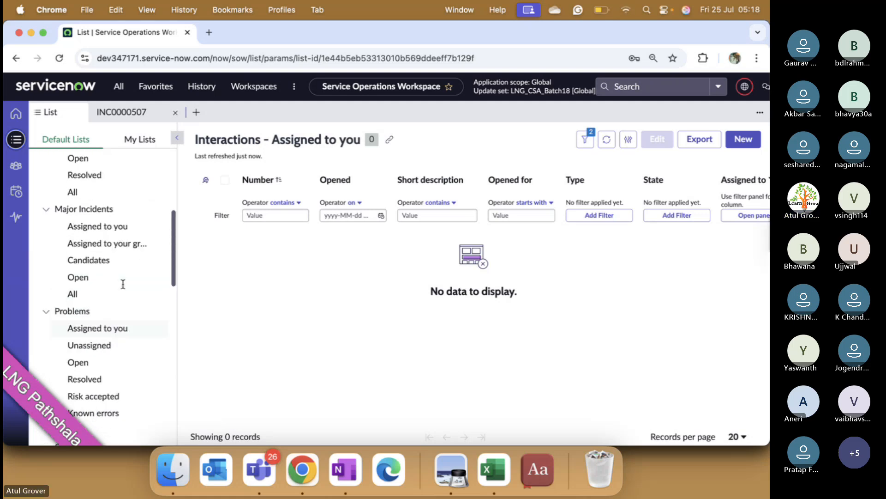
scroll(123, 284, "up", 2)
scroll(95, 237, "up", 5)
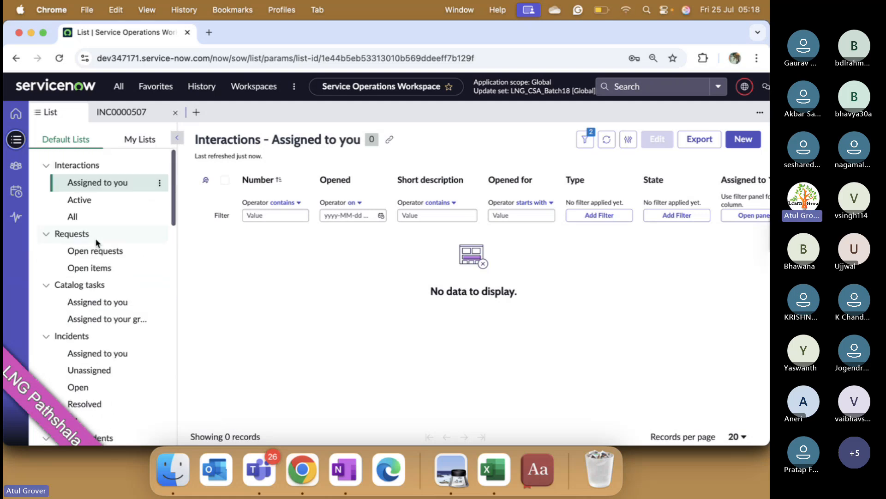
scroll(88, 300, "down", 2)
- Open the list of all incidents, and open the Tableau outage and "Email server is down." (INC0009005) records in separate workspace tabs
left_click(76, 380)
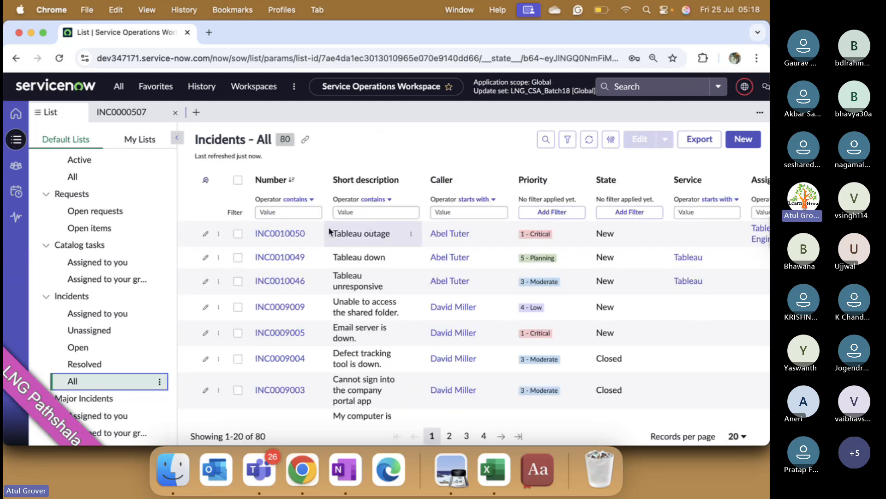
left_click(297, 233)
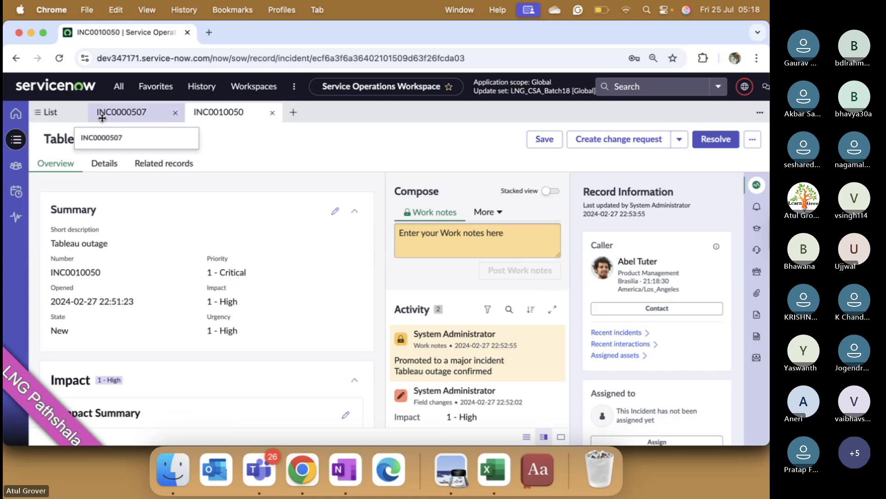
left_click(48, 112)
left_click(280, 333)
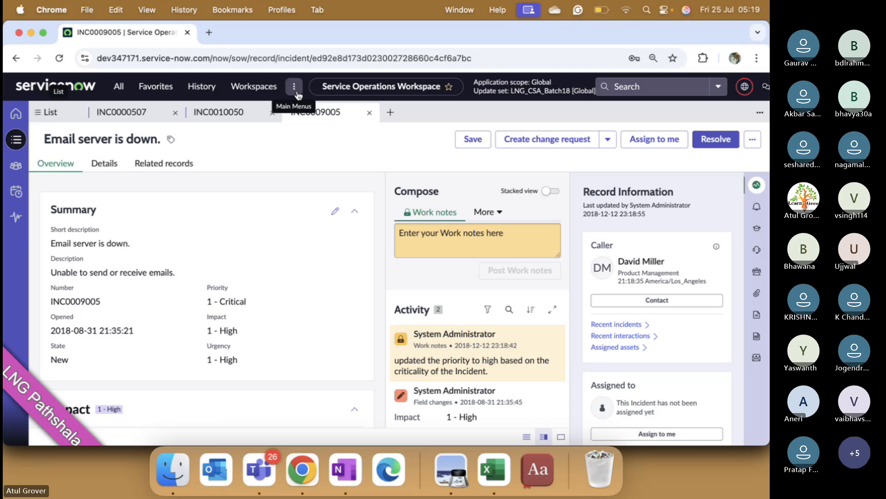
- View the available workspaces, and check the Microsoft Teams meeting window before returning to ServiceNow in Chrome
left_click(251, 90)
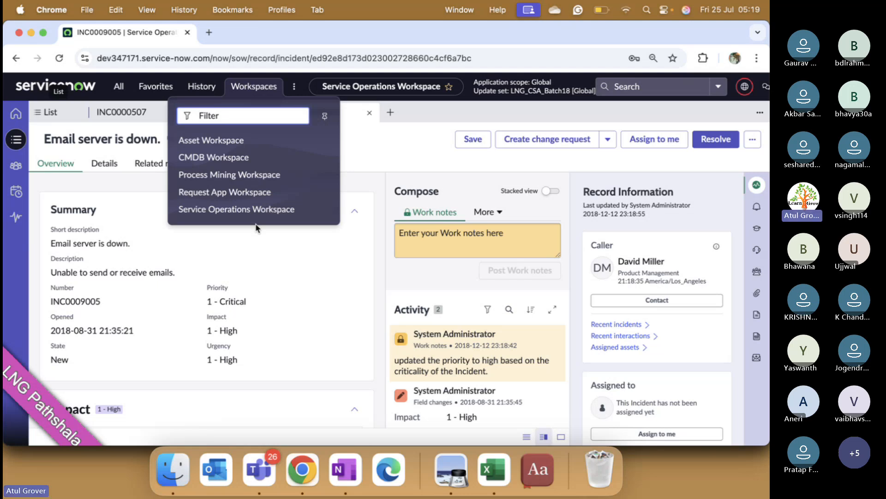
key("ctrl+Up")
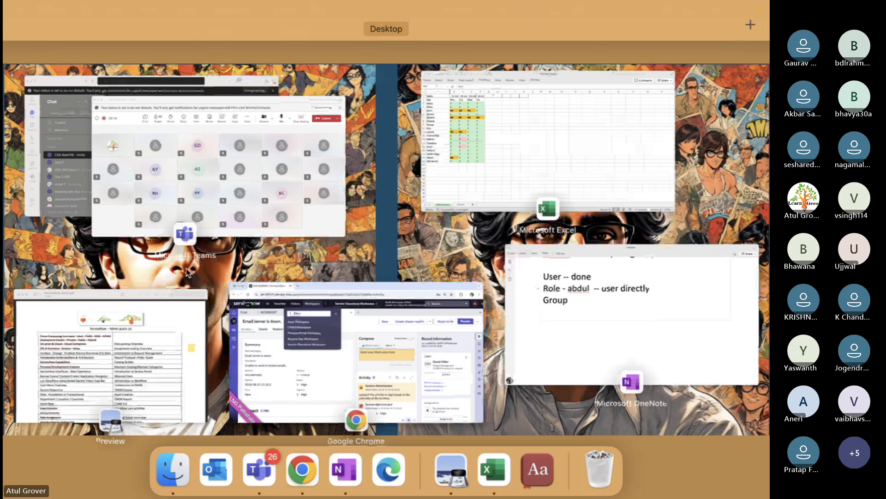
left_click(168, 180)
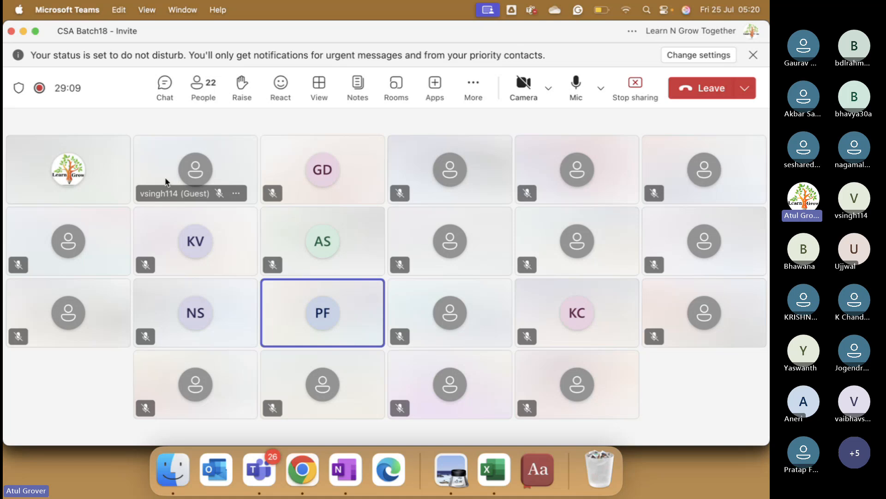
key("super+Tab")
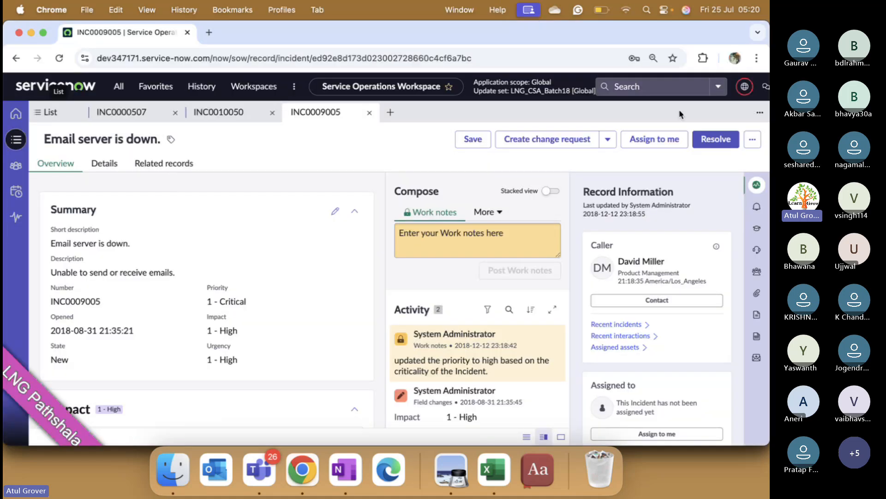
- Reduce the browser zoom to 80% so the full navigation bar fits on the page
left_click(757, 57)
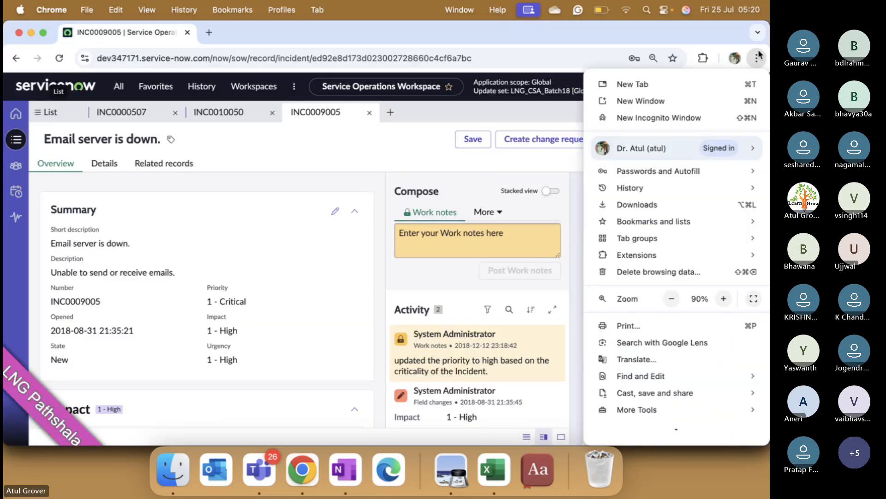
left_click(671, 298)
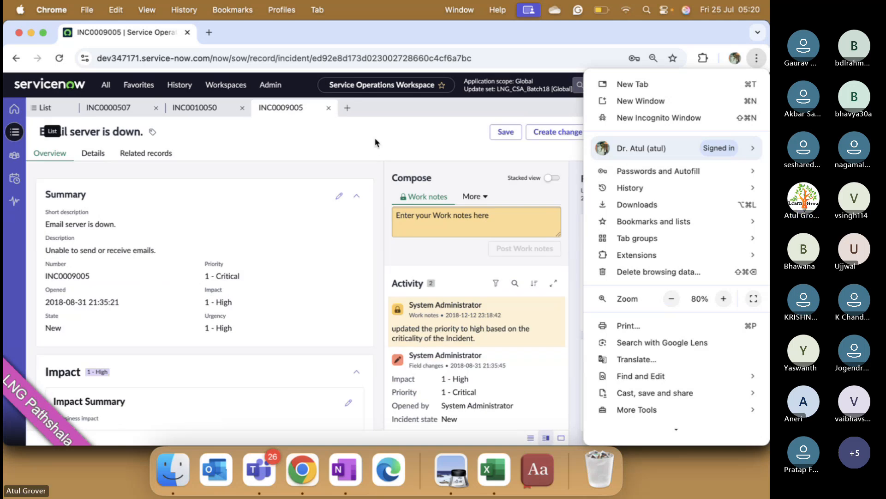
left_click(370, 135)
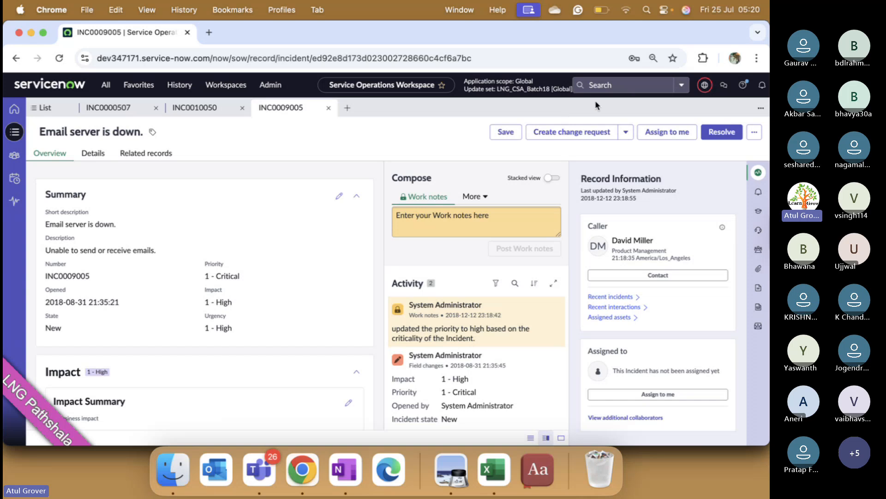
- Check the search scope choices, and the current application scope and update set in the scope picker
left_click(682, 87)
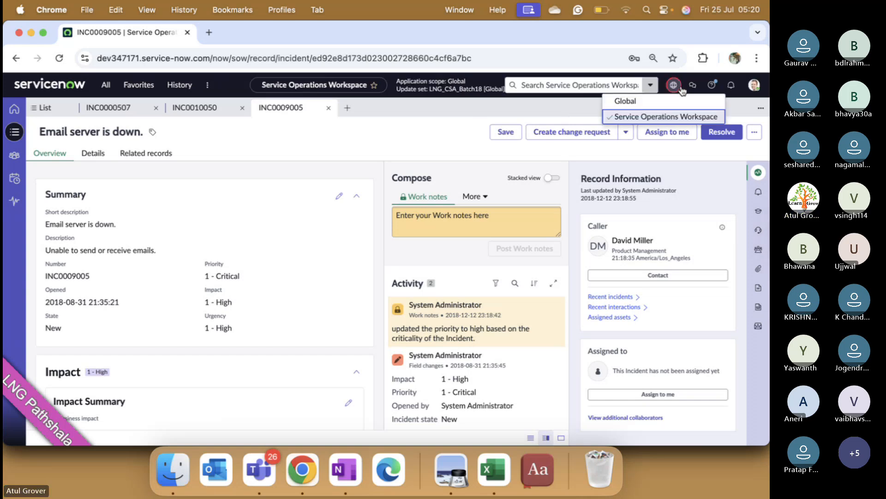
left_click(756, 89)
left_click(705, 86)
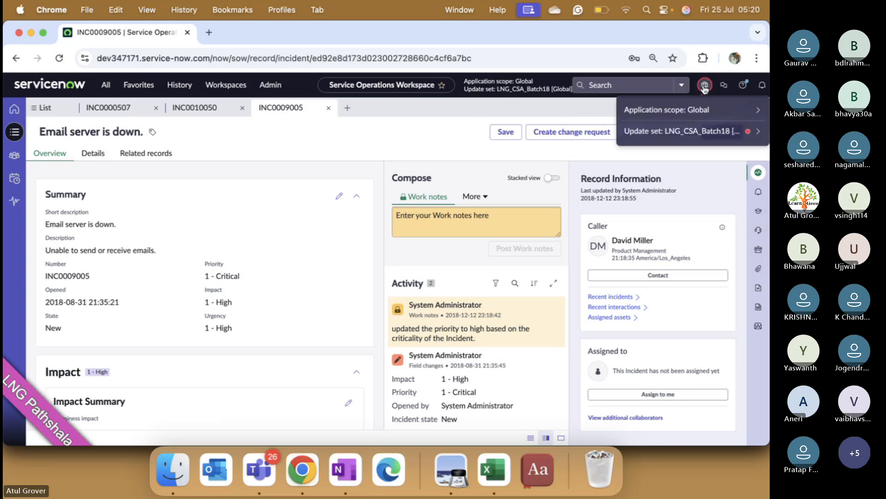
left_click(706, 88)
left_click(707, 89)
left_click(682, 85)
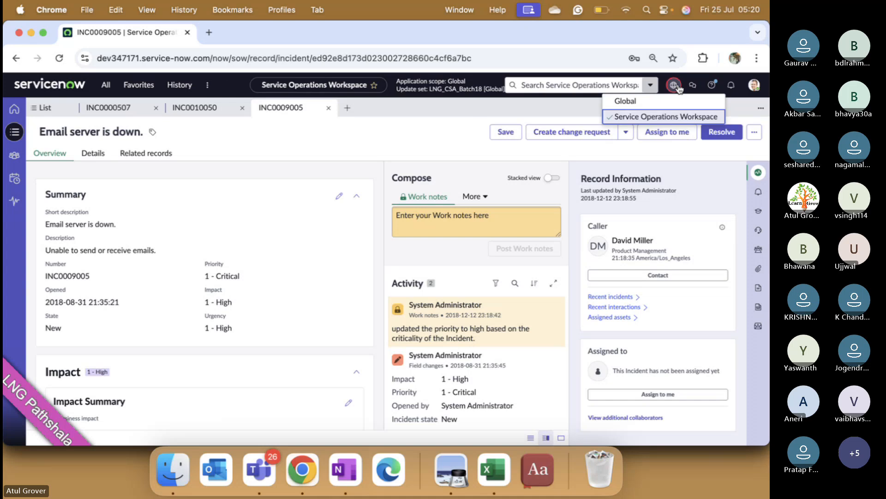
- Close the search scope choices and reload the "Email server is down." incident page so the header is fully displayed
left_click(757, 86)
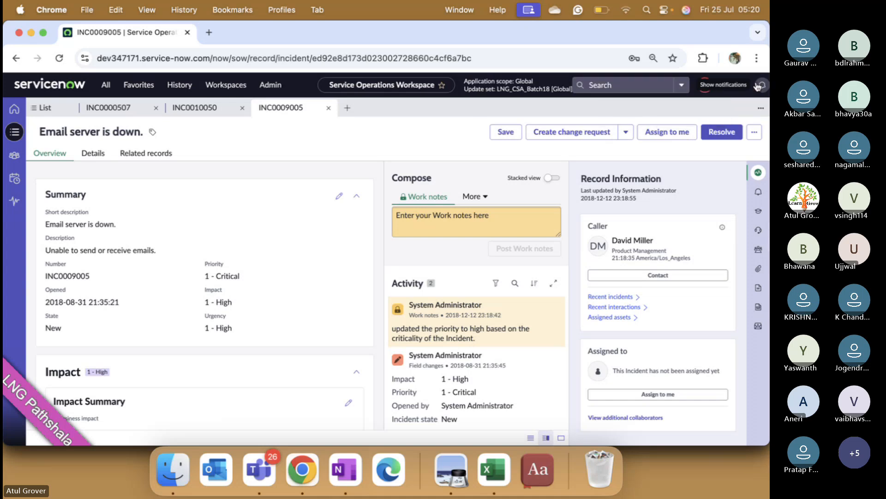
left_click(756, 59)
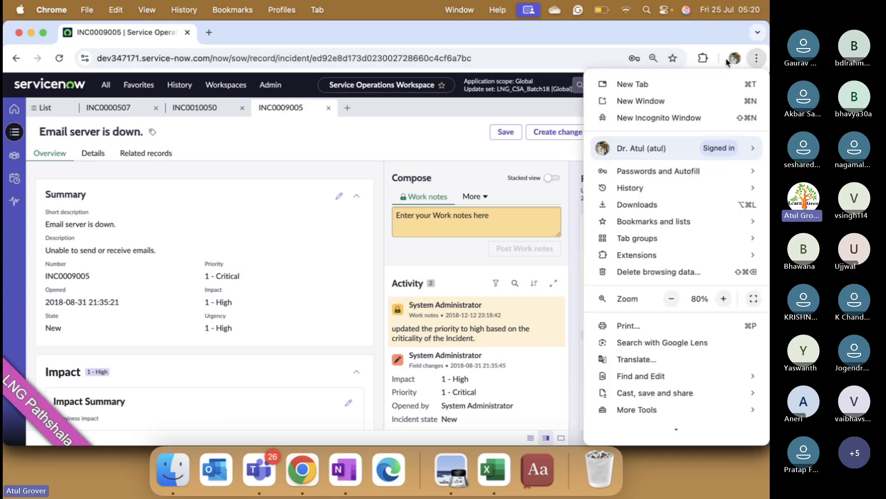
left_click(63, 60)
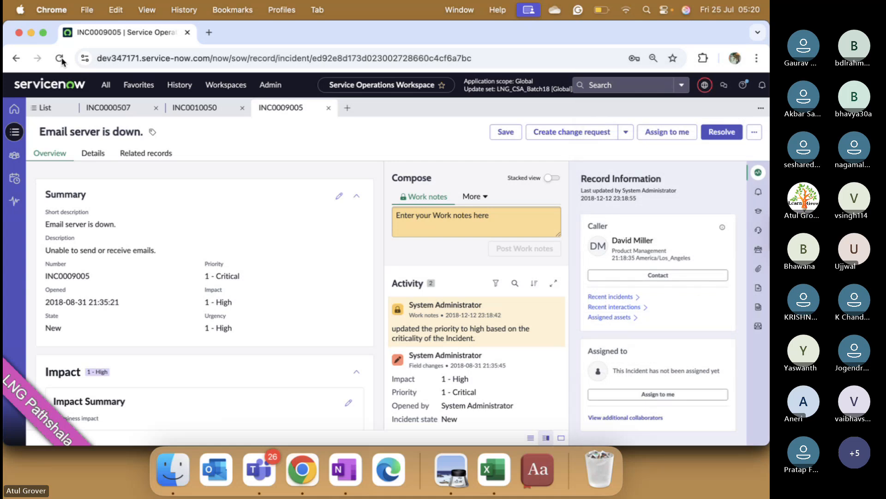
left_click(60, 58)
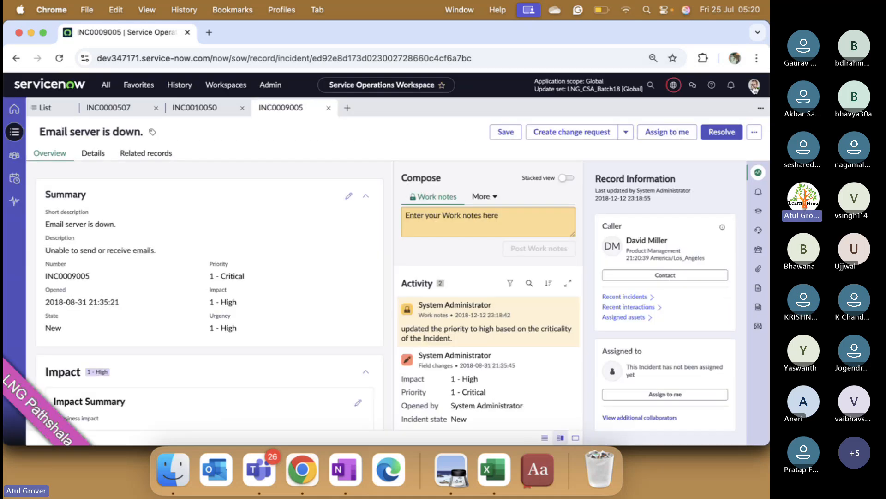
- Impersonate the ITIL User account, finding it by searching for "ITI"
left_click(755, 86)
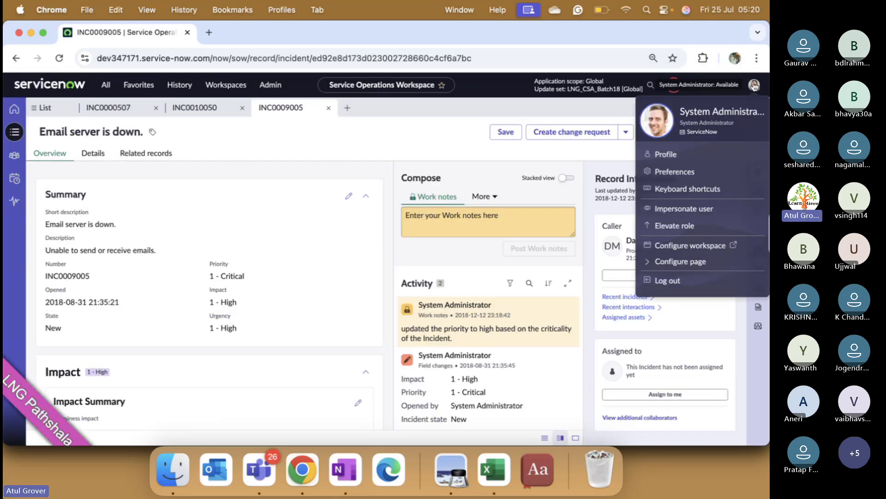
left_click(678, 209)
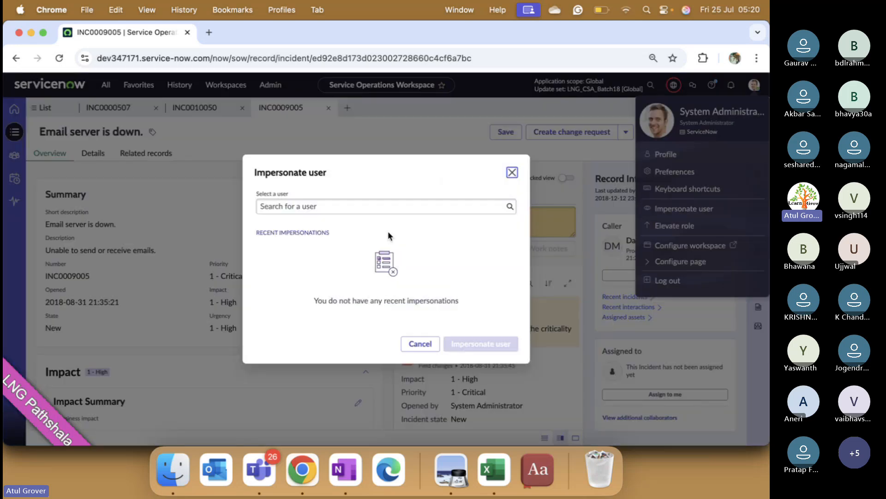
left_click(341, 207)
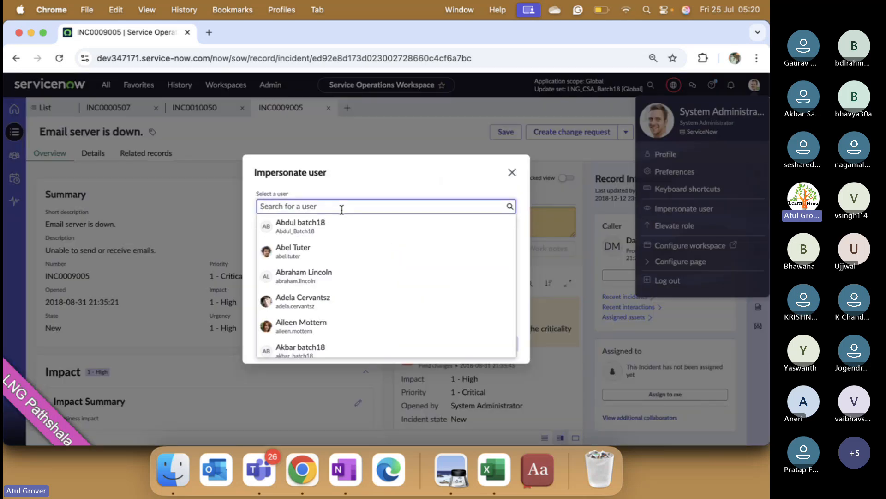
type("ITI")
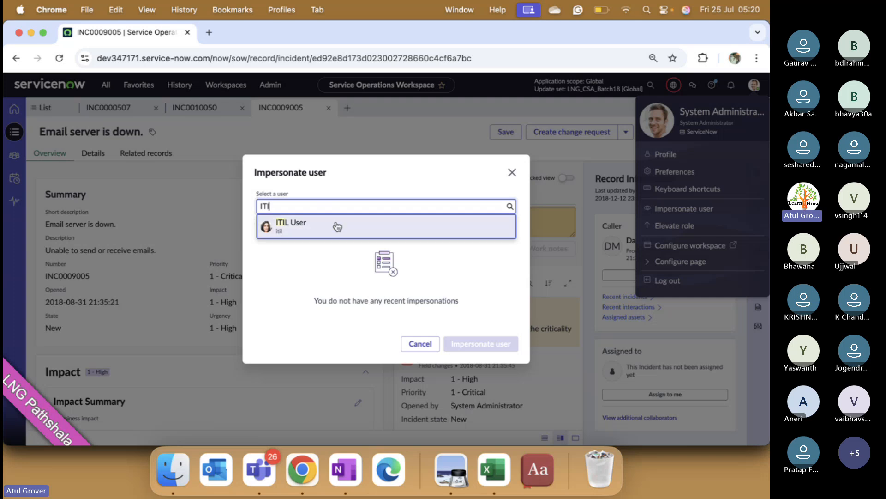
left_click(294, 229)
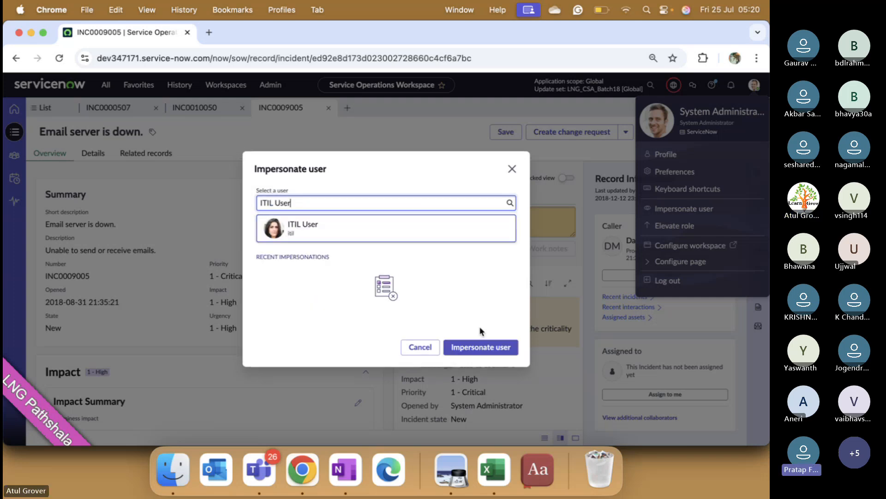
left_click(474, 348)
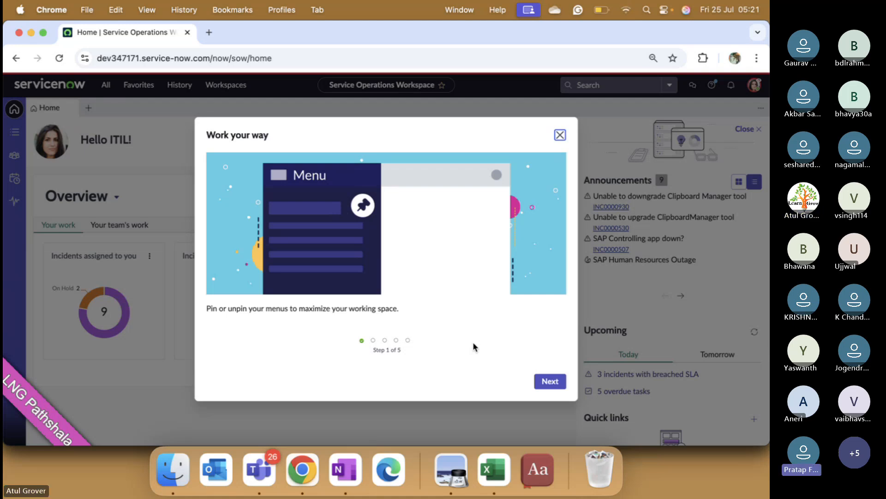
- Dismiss the "Work your way" introduction and end the impersonation to return to the administrator account
left_click(560, 135)
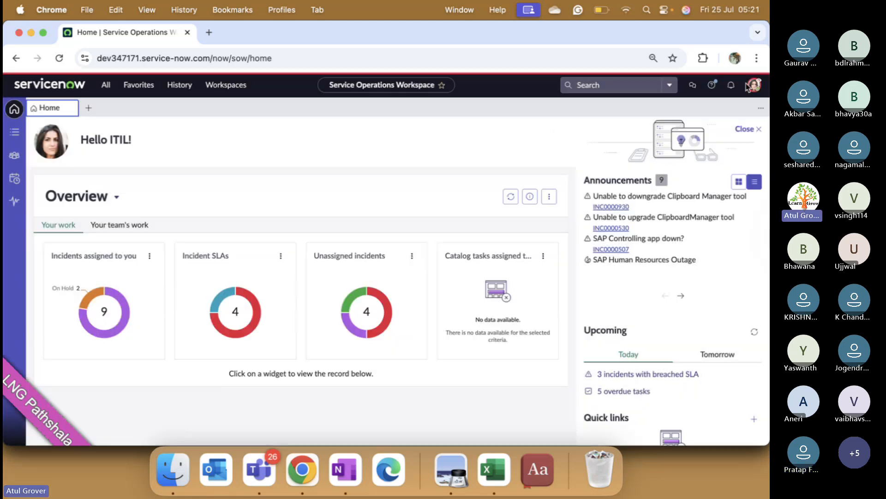
left_click(754, 85)
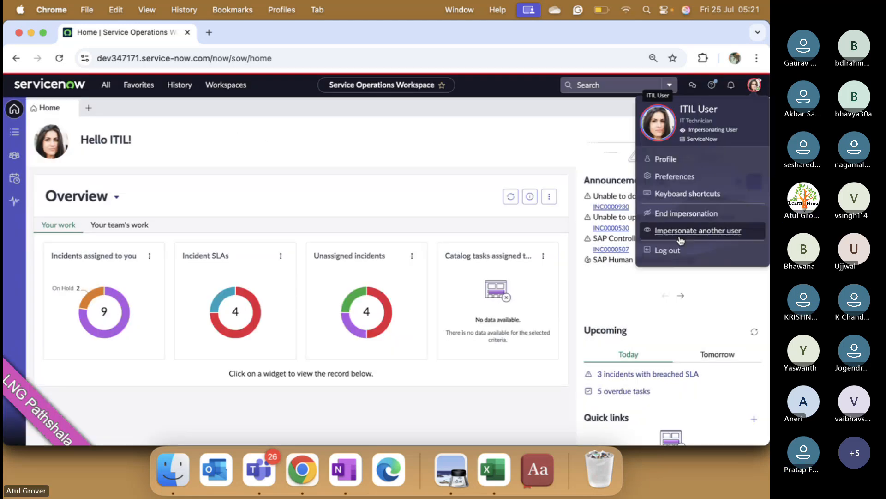
left_click(666, 217)
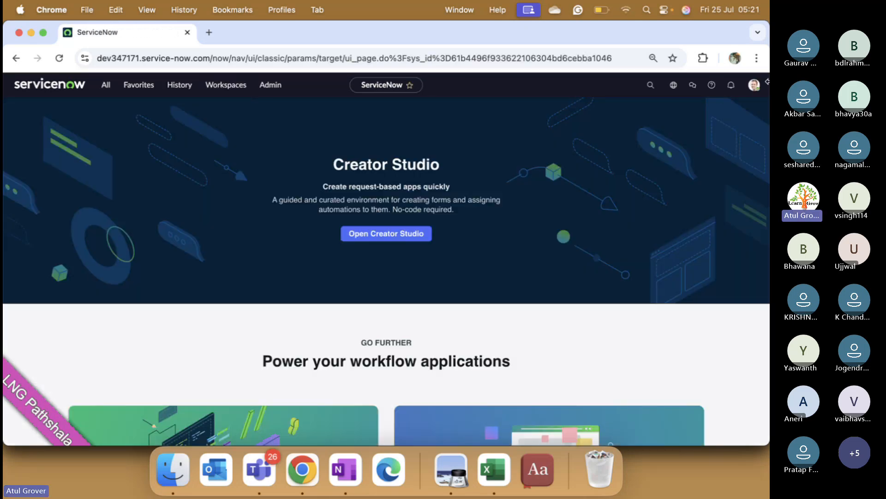
- Set the browser zoom back to 100%
left_click(757, 58)
left_click(724, 299)
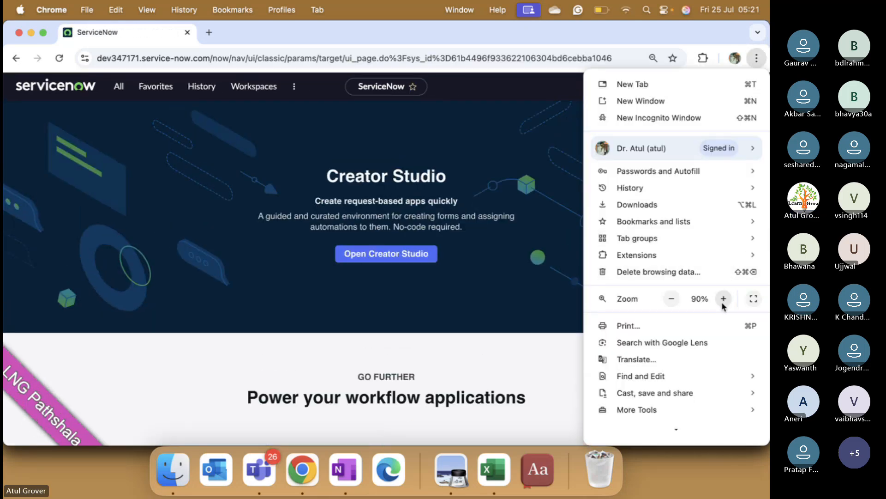
left_click(724, 298)
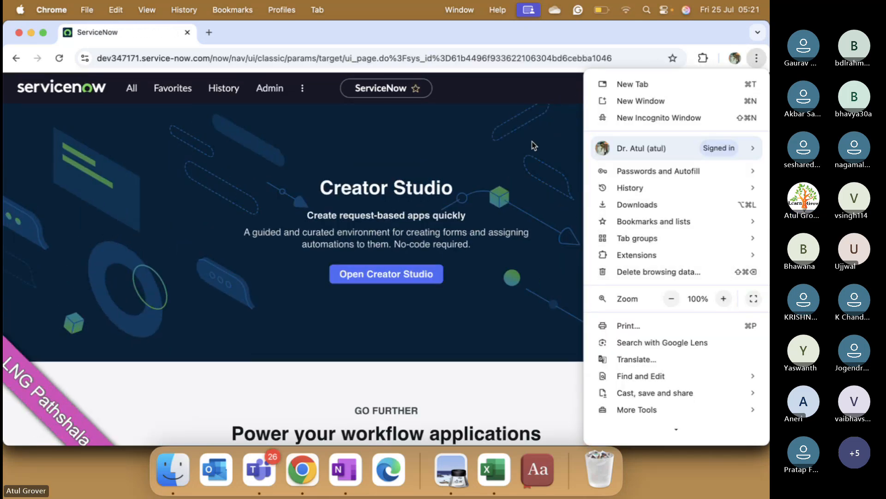
left_click(513, 115)
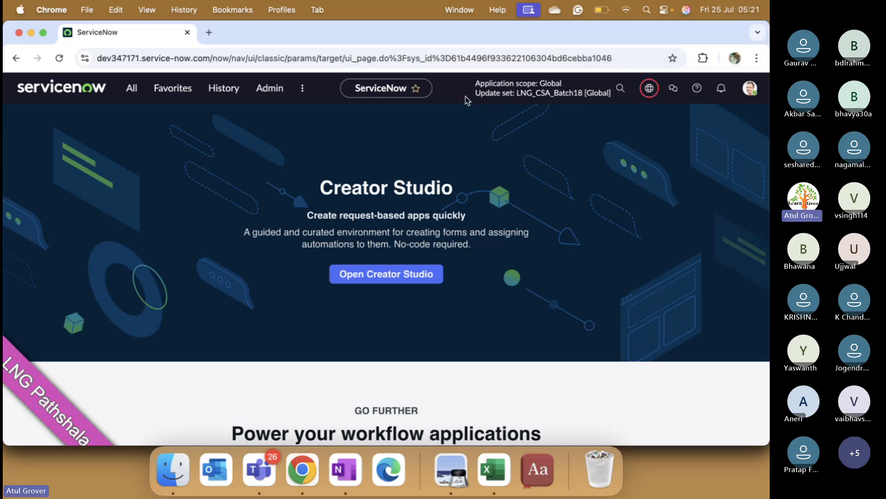
- Open the Adoption Blueprints page, clear its update notices, and review the available blueprint cards and their installation progress
left_click(271, 90)
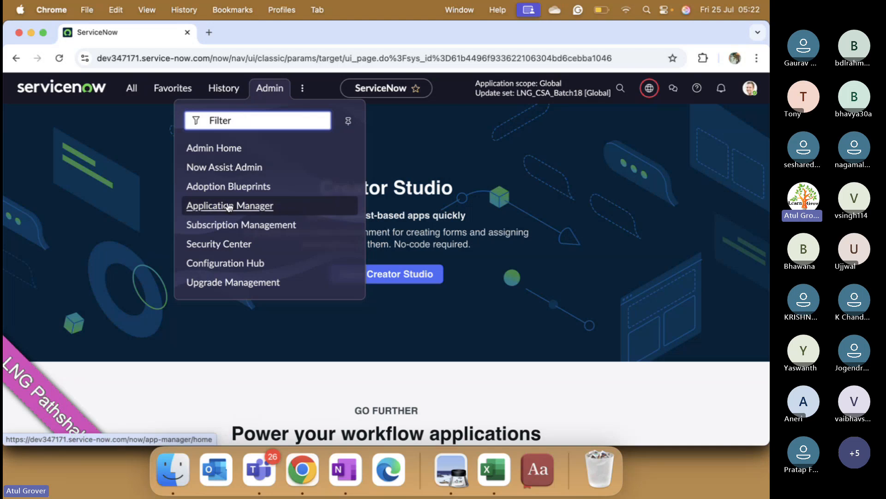
left_click(231, 187)
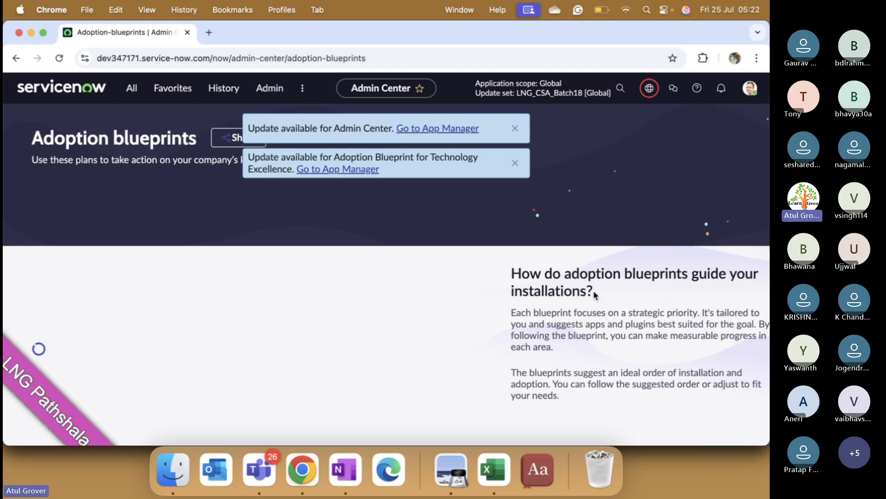
left_click(515, 128)
left_click(515, 127)
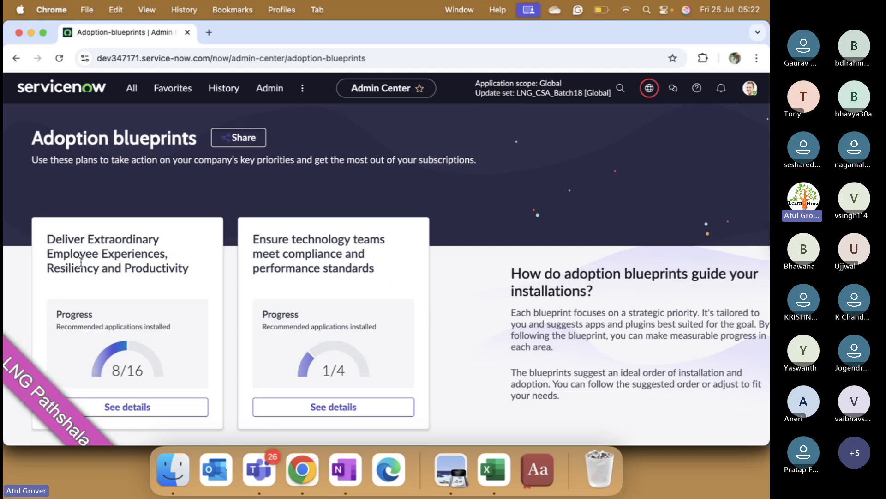
scroll(131, 317, "down", 2)
scroll(131, 318, "down", 2)
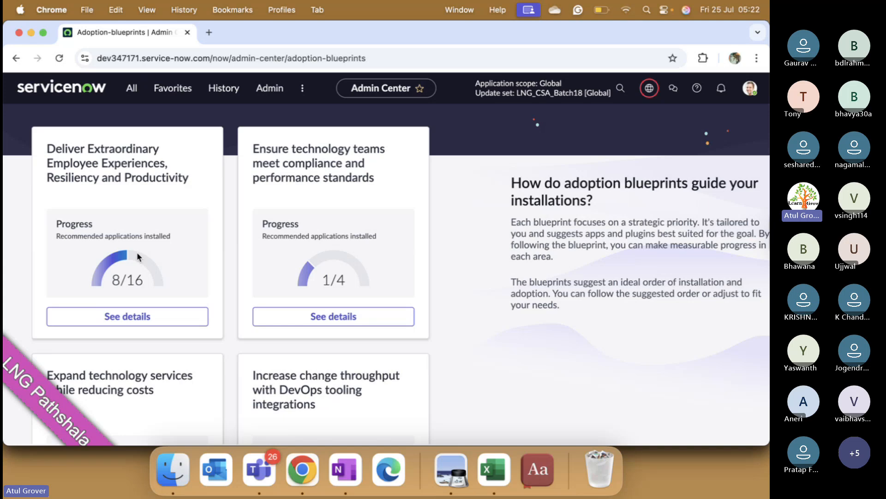
scroll(137, 251, "down", 10)
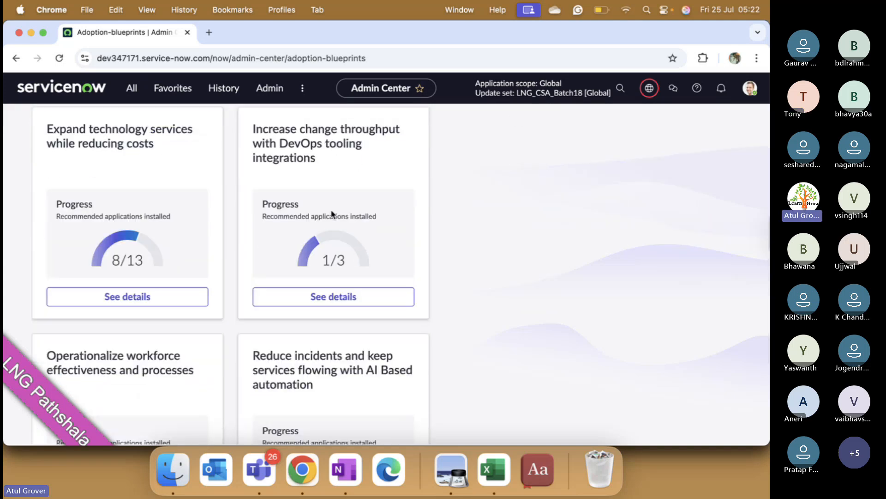
scroll(125, 213, "down", 6)
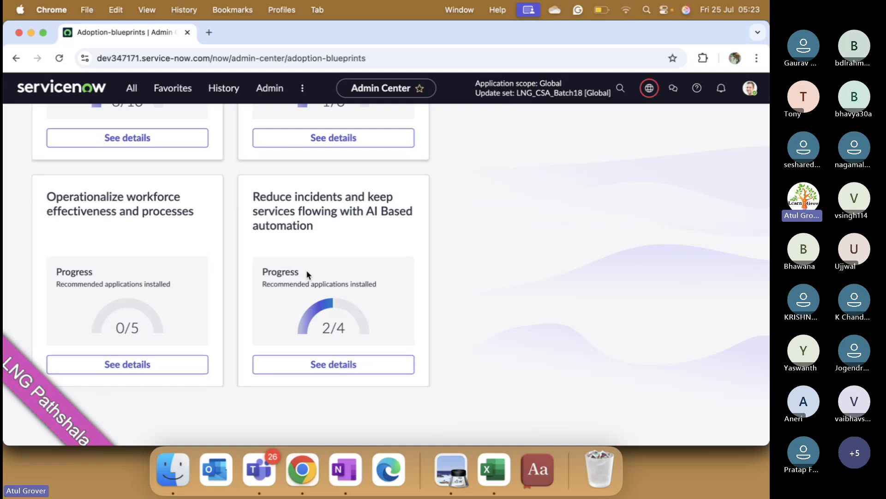
- Open the Application Manager and dismiss the notice about its new experience
left_click(262, 89)
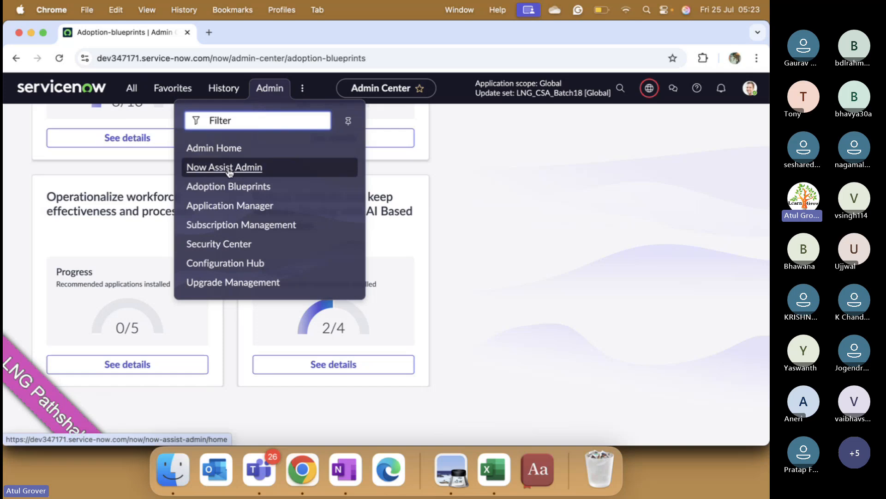
left_click(221, 208)
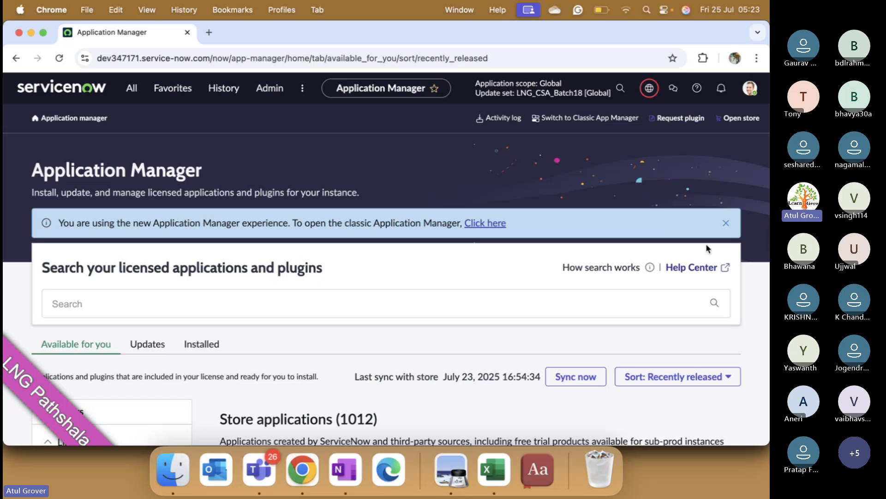
left_click(725, 226)
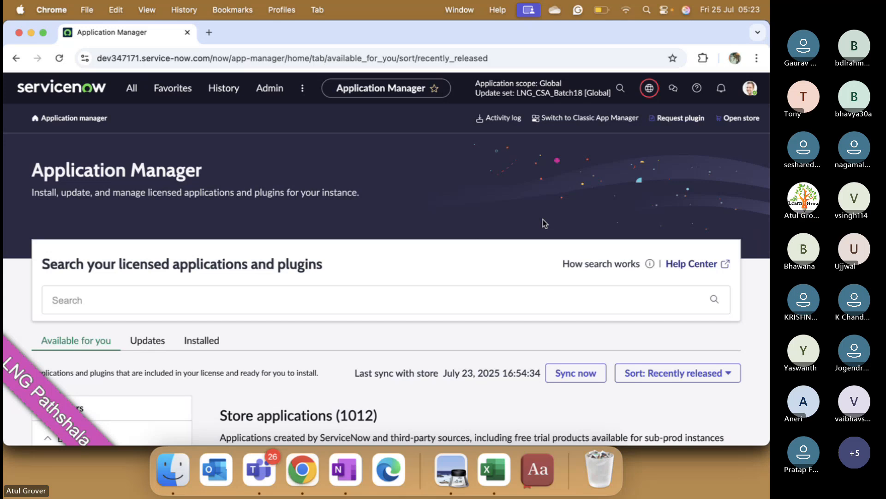
- Open the Configuration Hub and review its guided administration consoles and product families
left_click(265, 90)
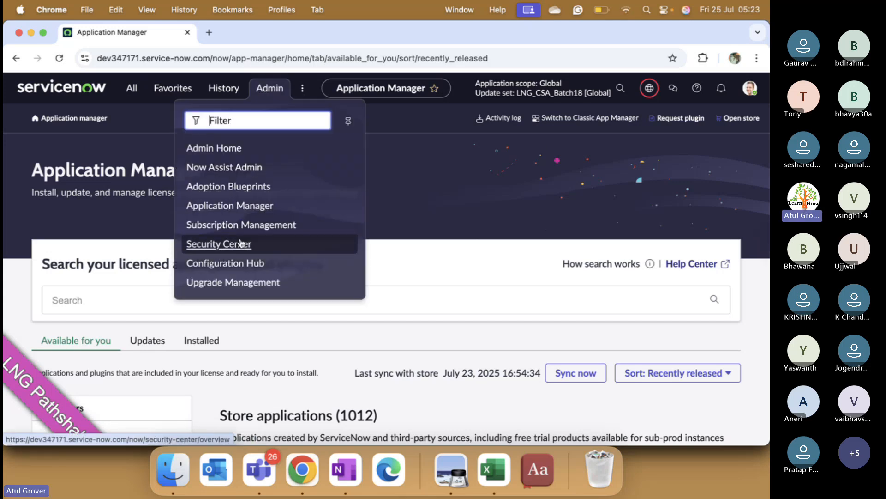
left_click(232, 267)
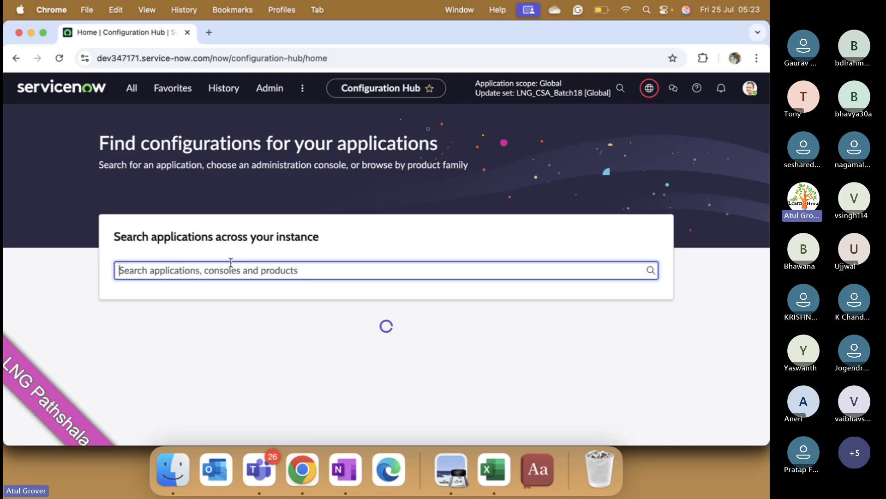
scroll(231, 262, "down", 4)
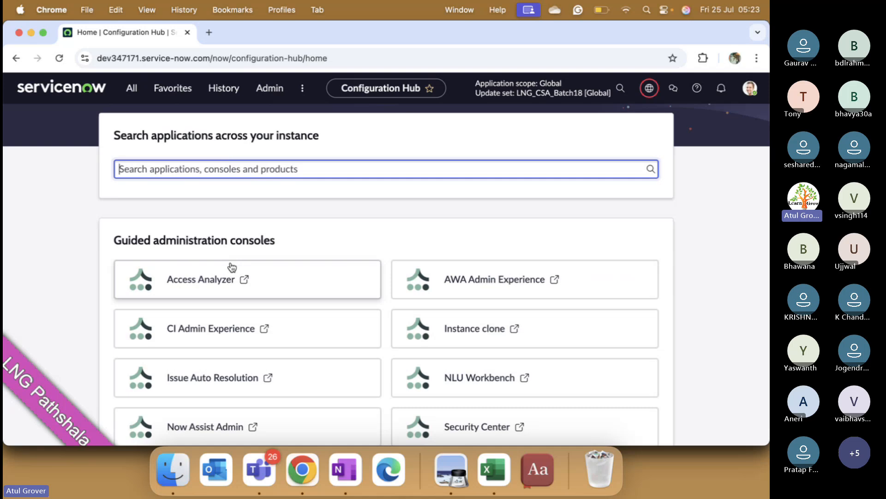
scroll(395, 300, "down", 15)
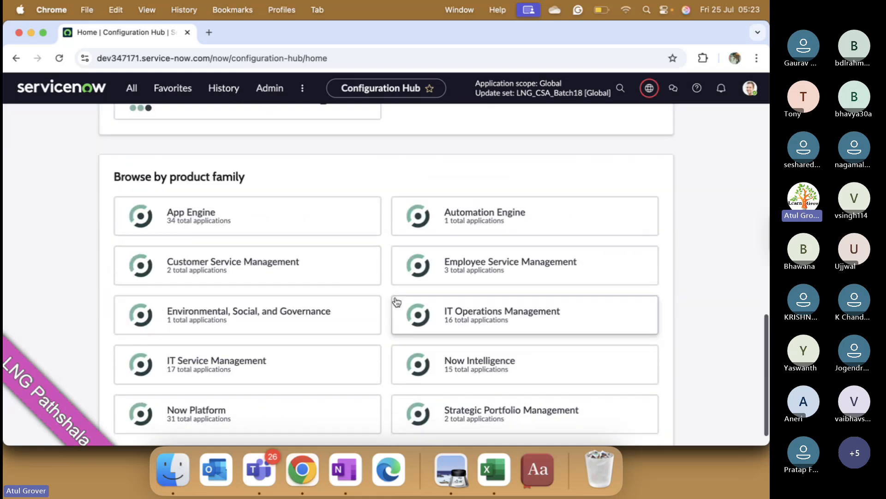
scroll(396, 301, "down", 1)
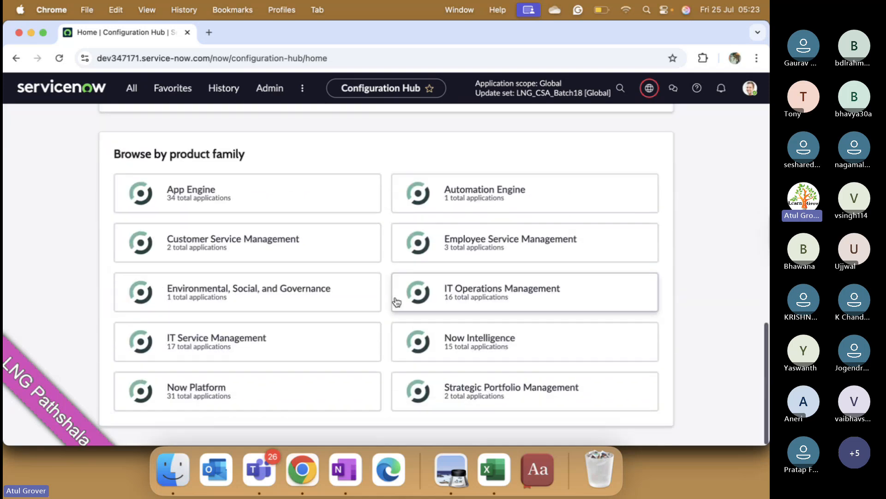
scroll(396, 301, "up", 15)
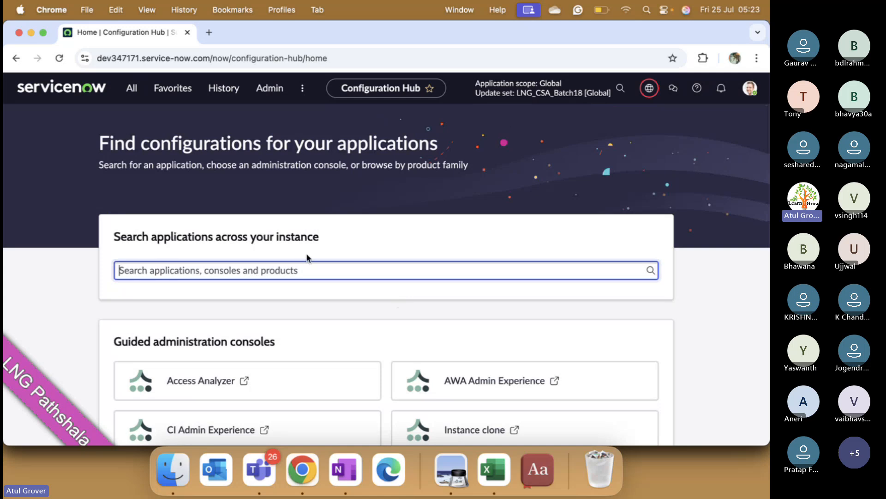
- Search the instance's applications for "Change manage" and look through the suggested matches
type("Chang")
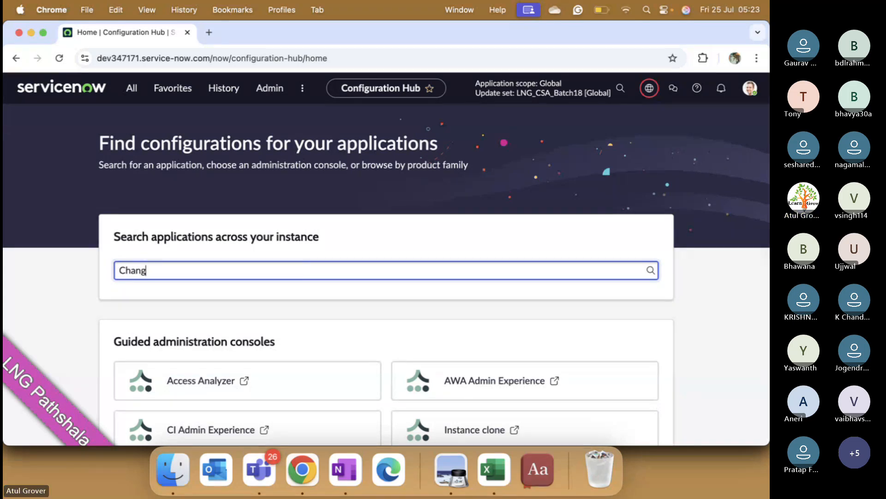
type("e manage")
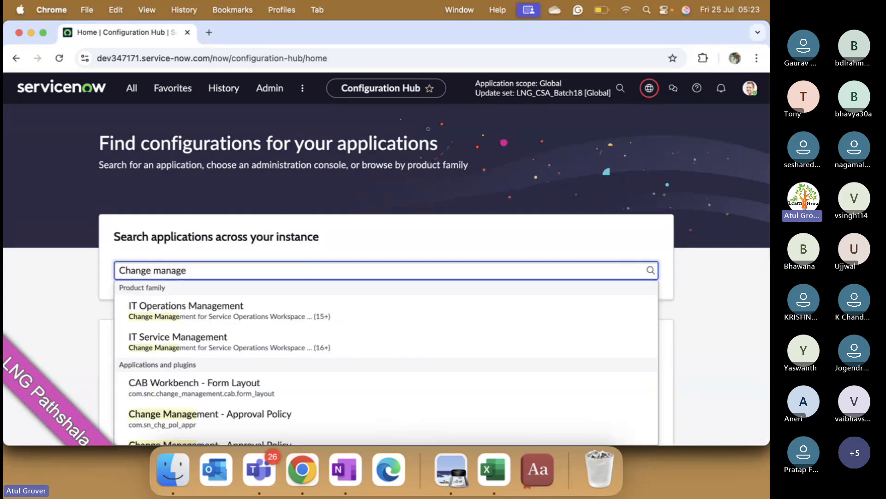
scroll(236, 316, "down", 3)
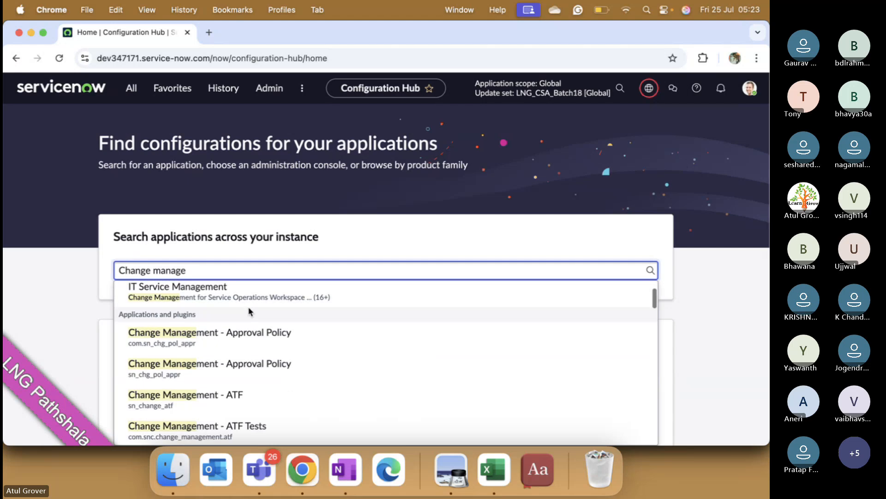
scroll(233, 309, "up", 2)
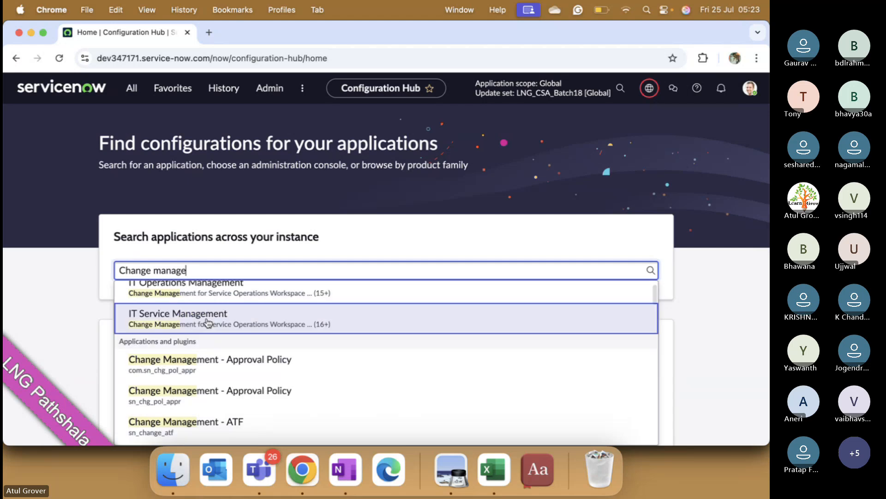
- Open the Change Management - Approval Policy application with ID com.sn_chg_pol_appr, and review the Now Platform overview and its summary
left_click(185, 371)
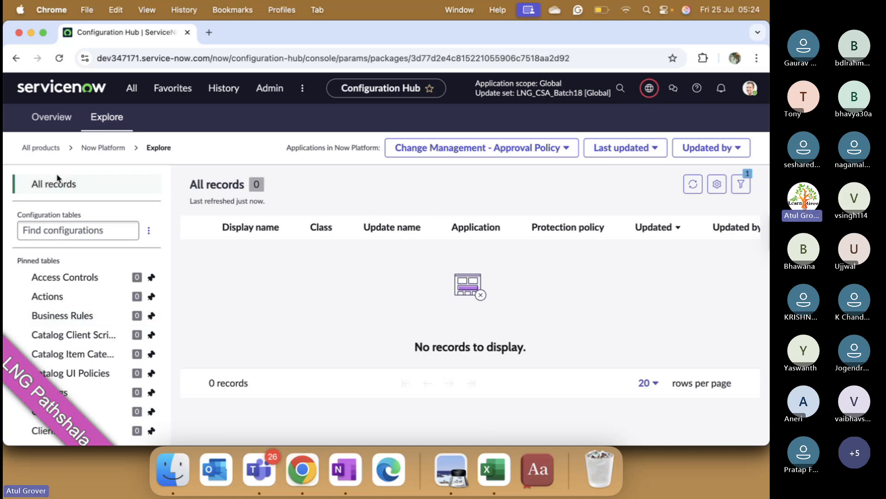
left_click(53, 130)
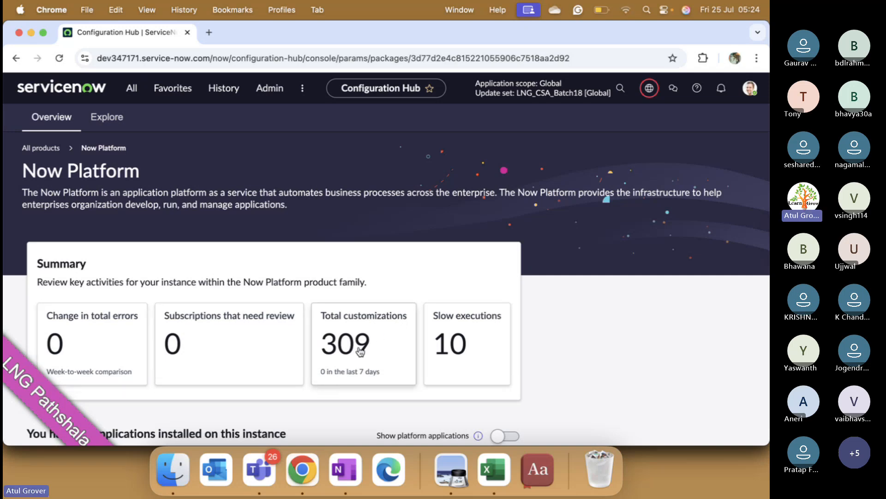
scroll(360, 351, "down", 3)
scroll(469, 265, "down", 5)
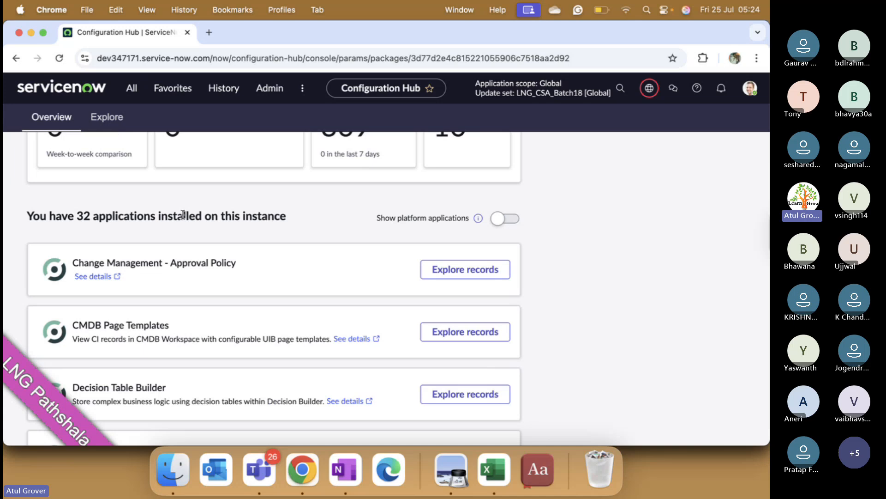
- Include platform applications in the Now Platform overview's list of installed applications and look through its entries
left_click(519, 222)
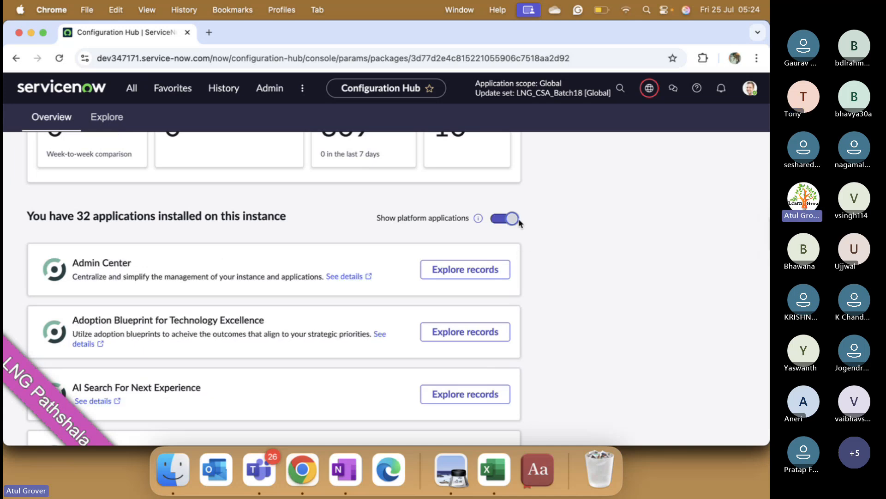
scroll(278, 298, "down", 5)
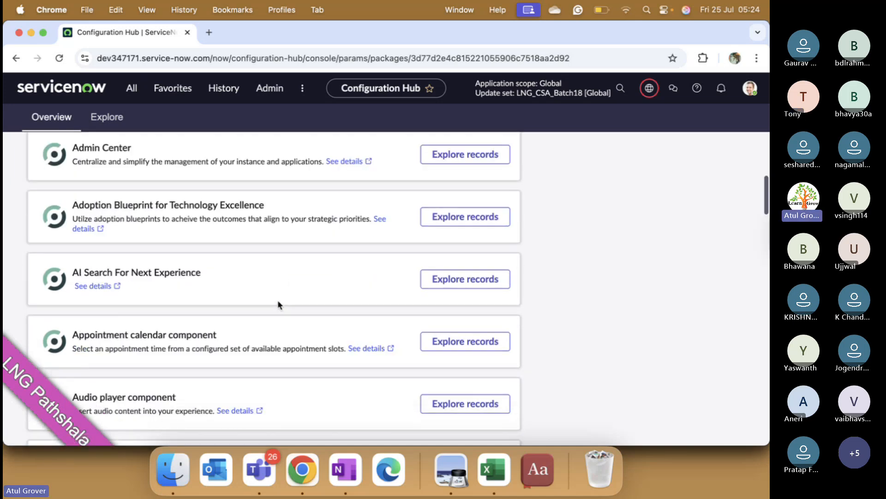
scroll(278, 305, "down", 15)
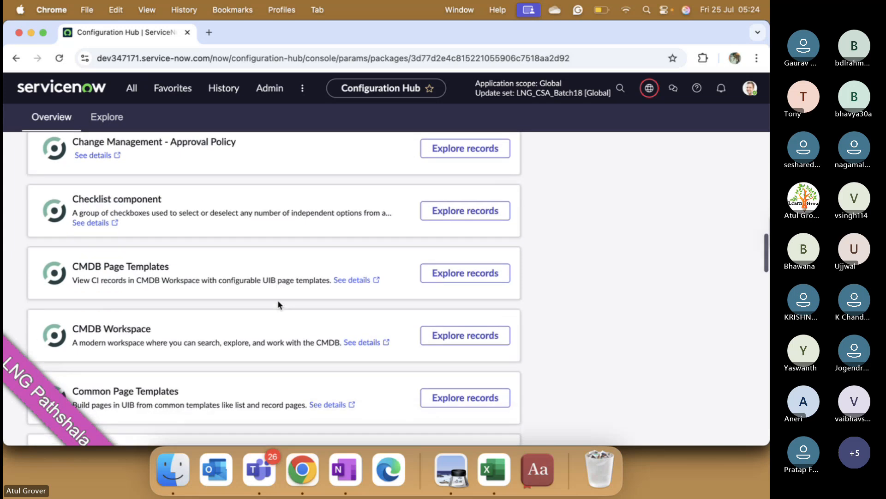
scroll(279, 305, "down", 15)
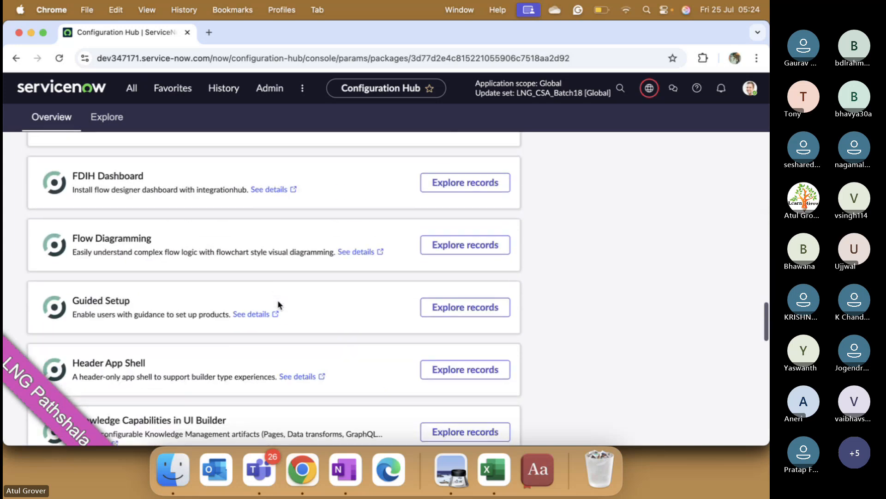
scroll(278, 304, "down", 8)
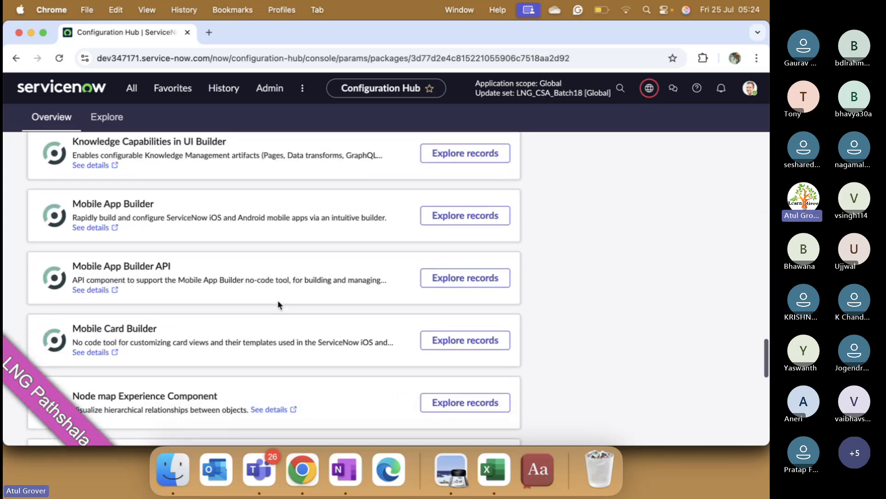
scroll(278, 305, "up", 20)
scroll(278, 304, "up", 10)
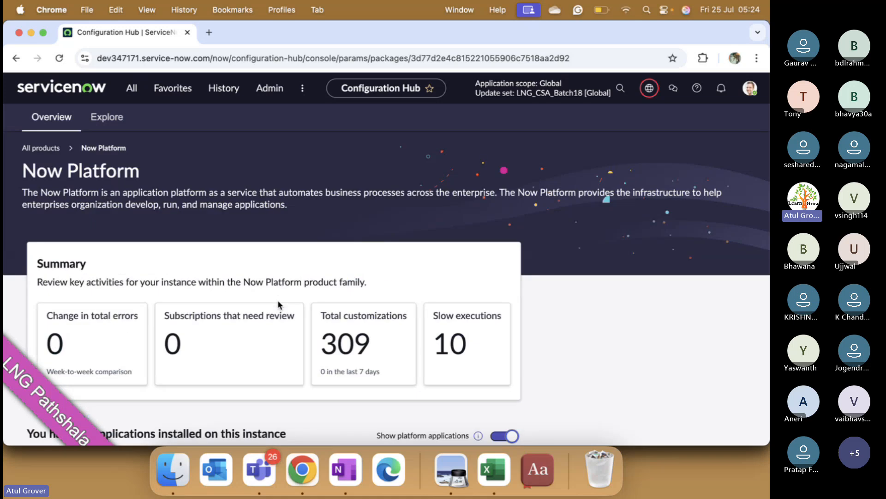
scroll(278, 300, "down", 2)
scroll(134, 171, "up", 2)
- Return to the Configuration Hub home, search for "major inci", and open the records of the Major Incident Management application (sn_major_inc_mgmt)
left_click(107, 117)
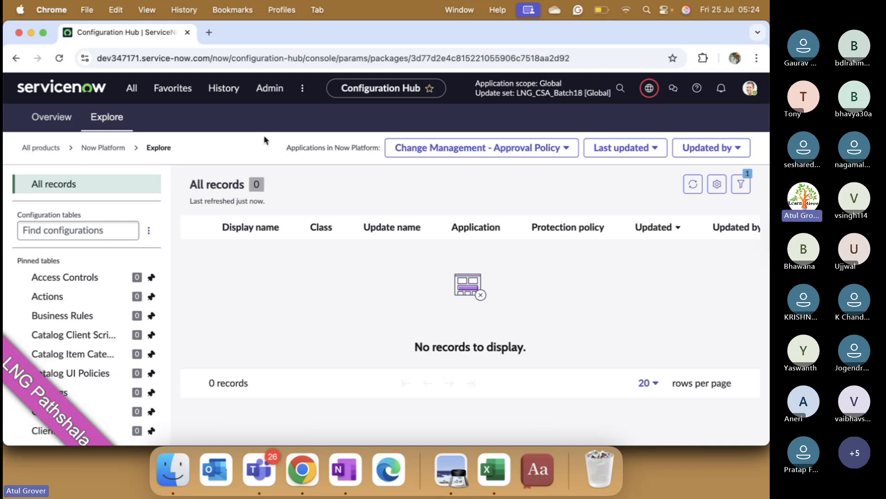
left_click(41, 148)
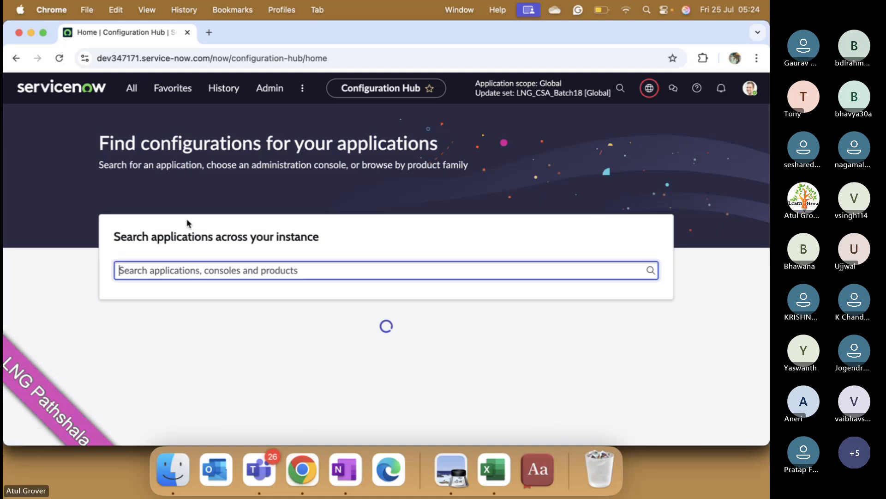
type("major inci")
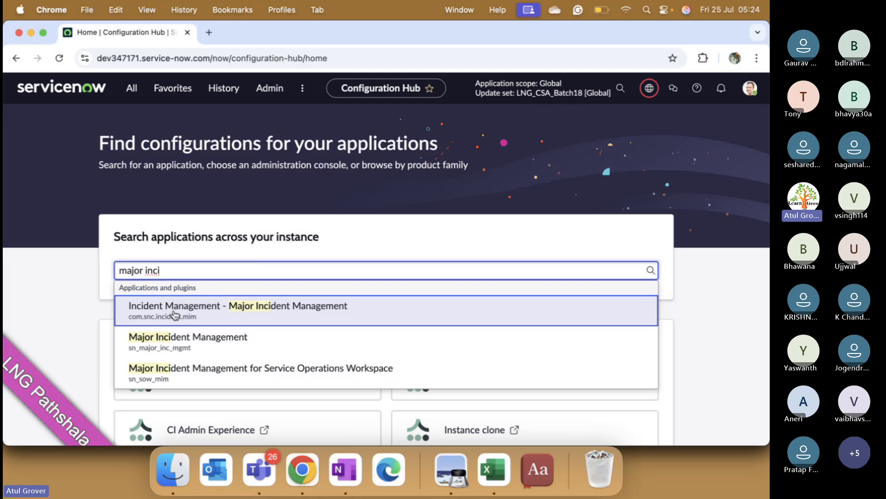
left_click(157, 337)
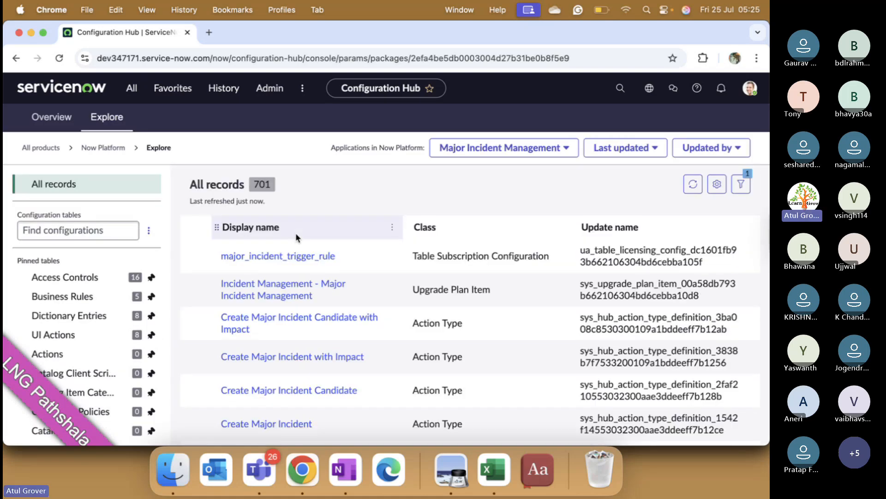
scroll(236, 331, "down", 1)
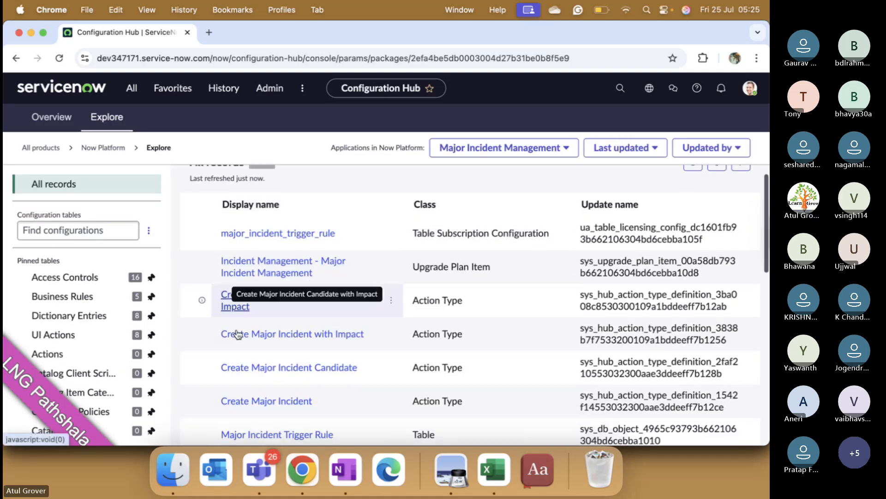
scroll(237, 333, "down", 10)
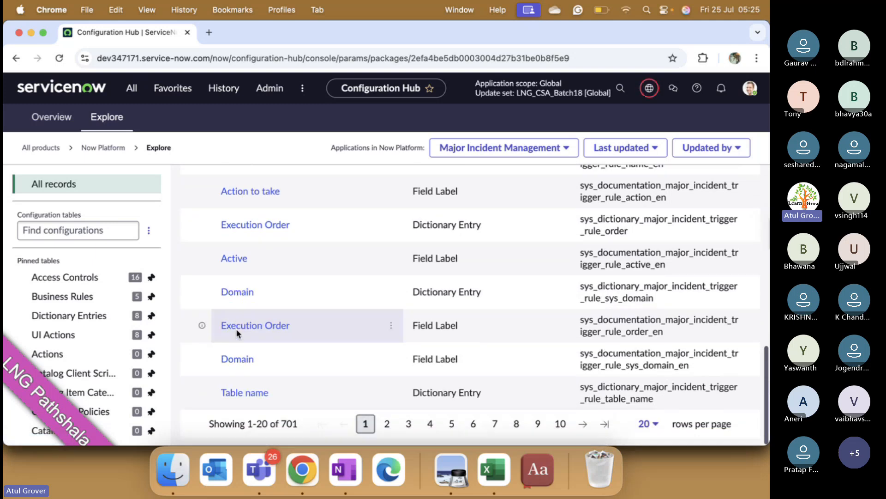
- Review the Access Controls, Business Rules and Dictionary Entries configured for Major Incident Management
left_click(65, 277)
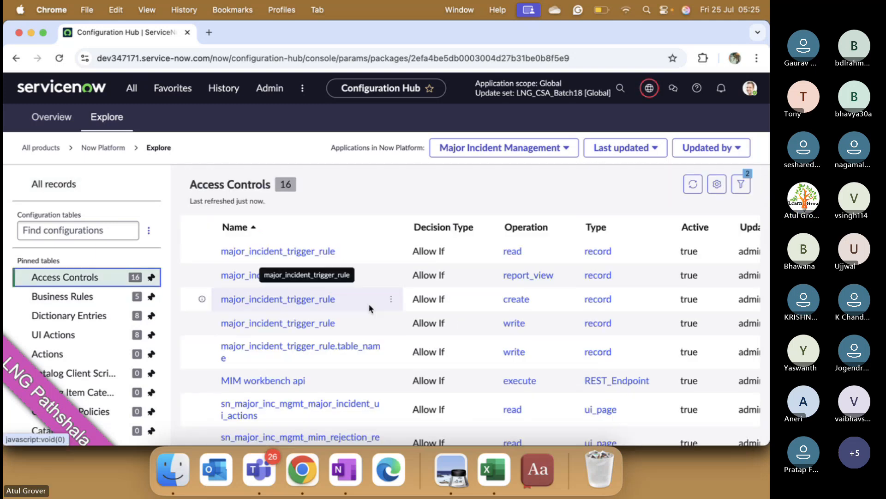
left_click(56, 298)
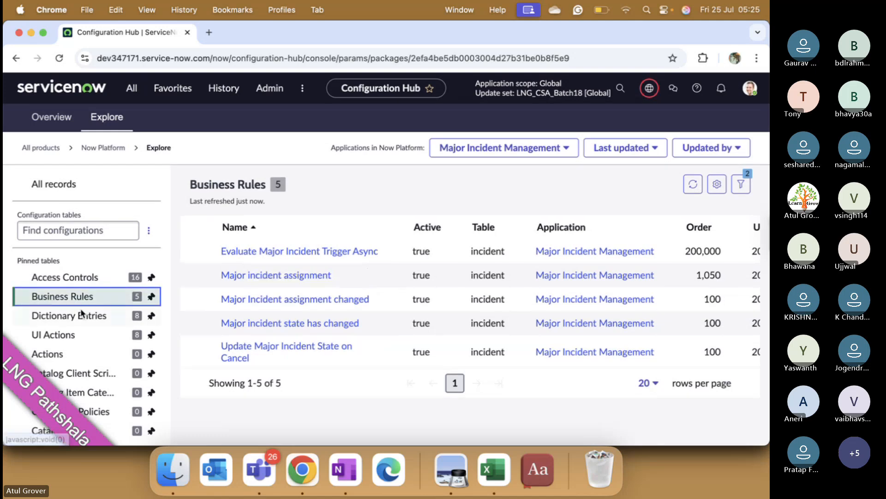
left_click(68, 318)
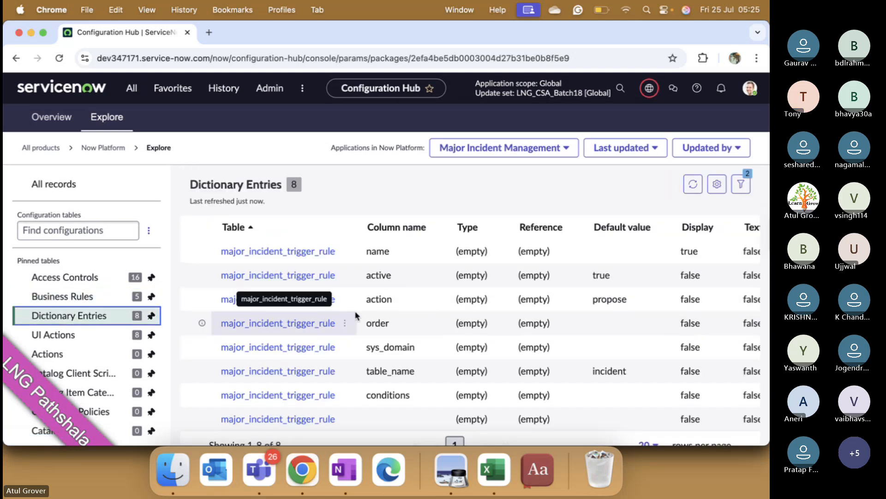
scroll(369, 308, "down", 1)
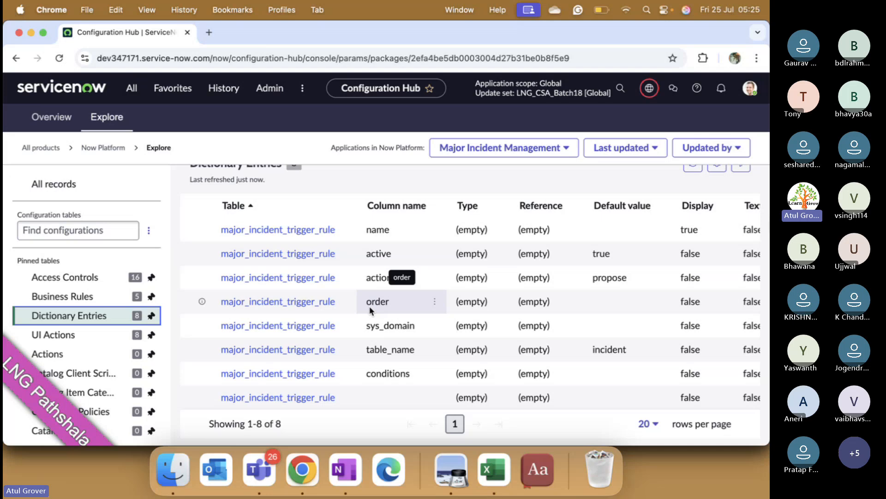
- Expand the other, unpinned configuration tables to browse them, and check the remaining columns of the Dictionary Entries list
scroll(101, 306, "down", 5)
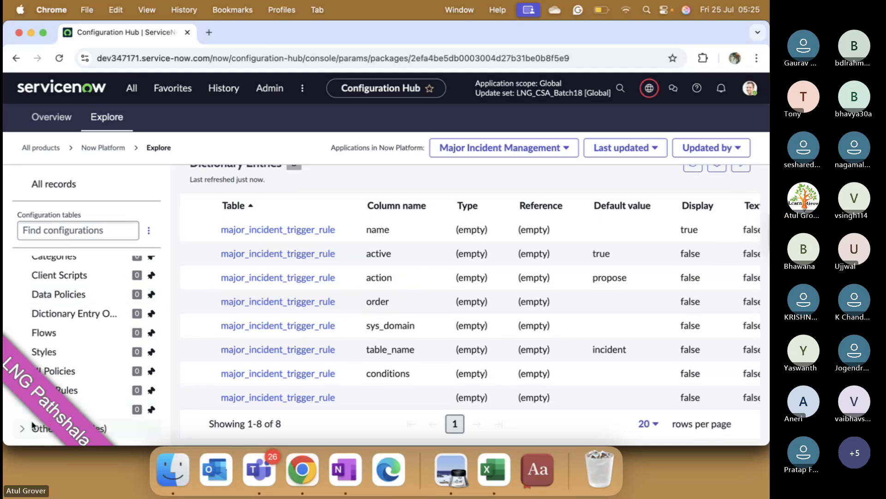
left_click(22, 433)
scroll(92, 369, "down", 5)
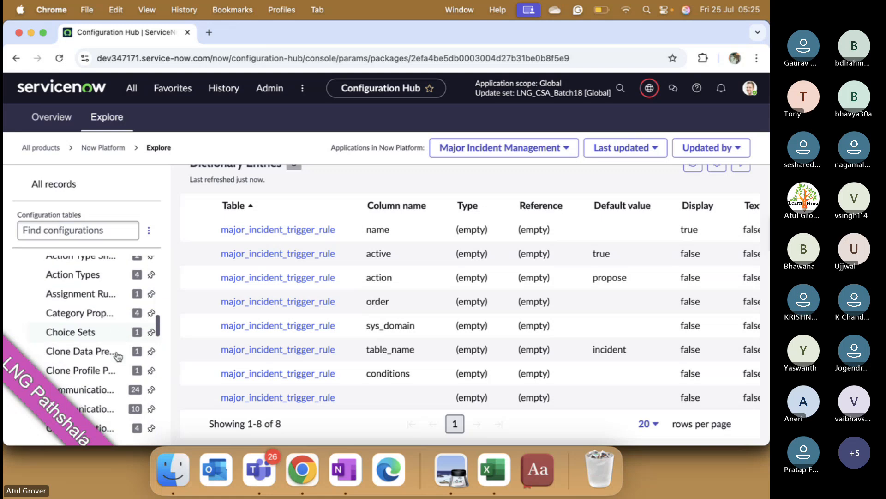
scroll(117, 356, "down", 3)
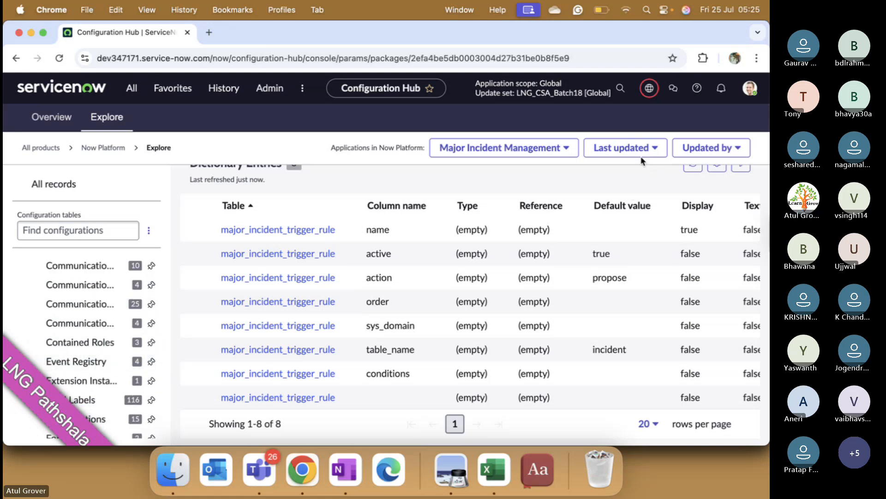
scroll(594, 346, "right", 5)
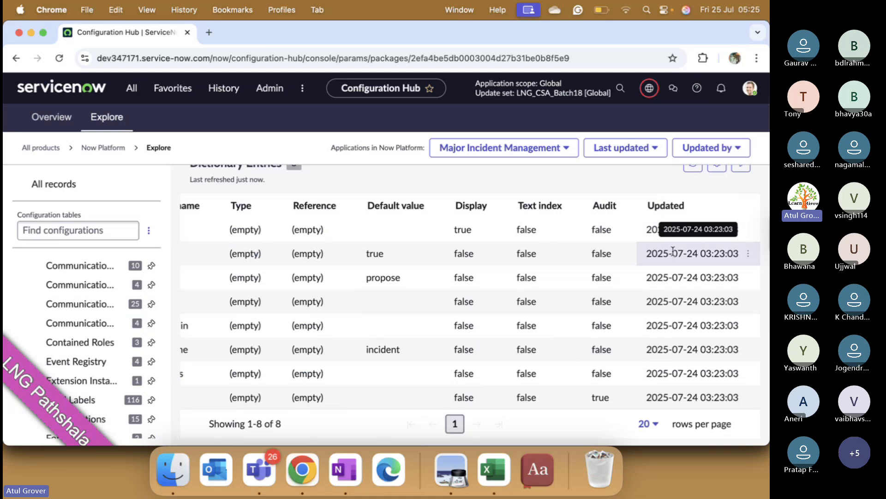
scroll(344, 258, "left", 5)
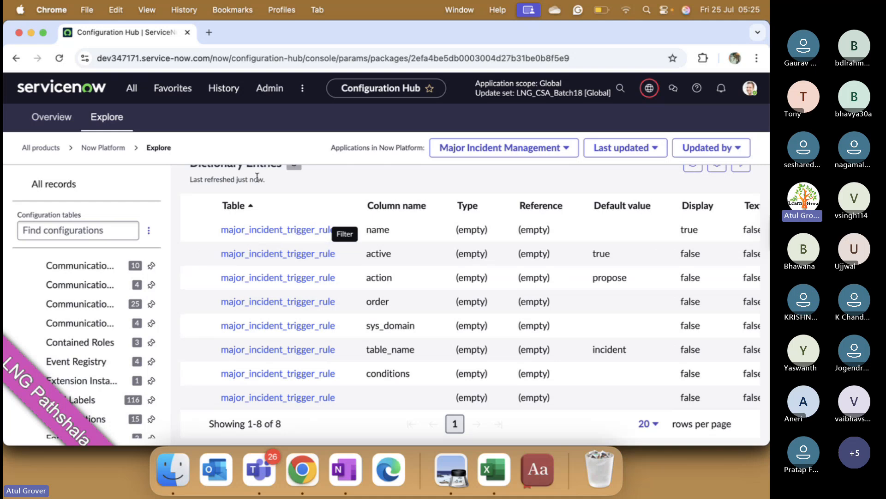
- Check which display and pinning options are offered for the configuration tables list, without applying any
left_click(131, 88)
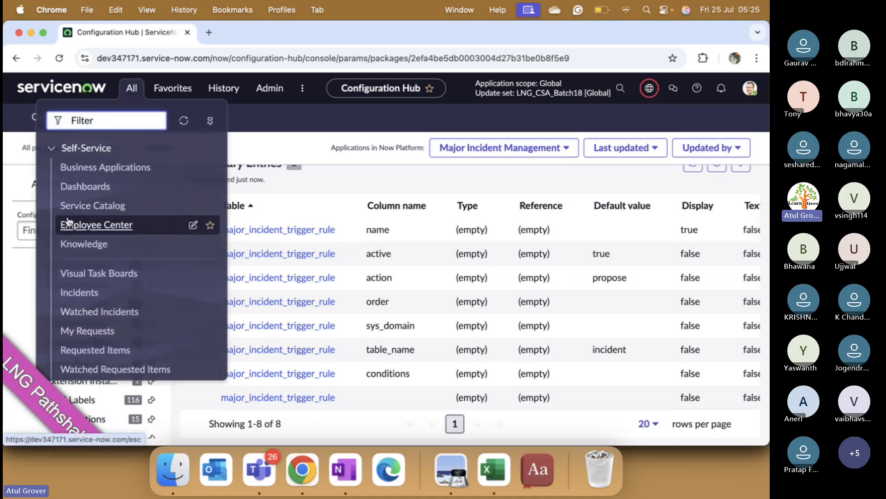
left_click(269, 149)
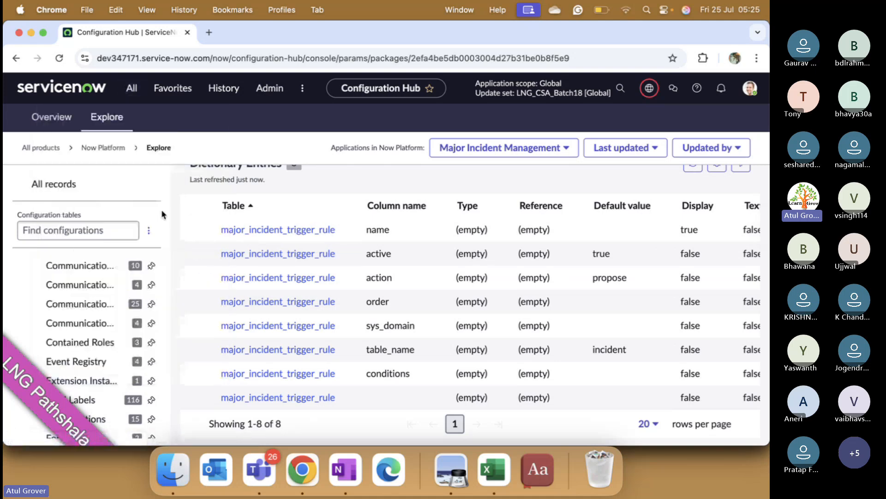
left_click(149, 230)
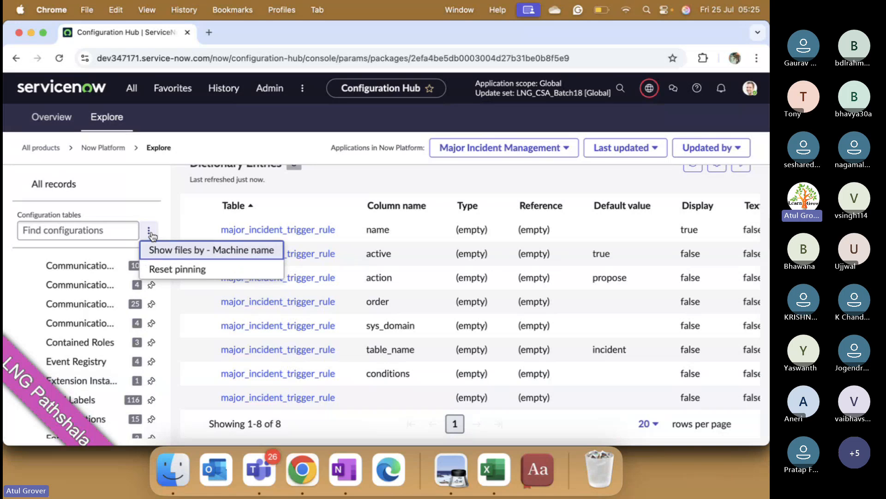
left_click(374, 181)
scroll(421, 282, "up", 1)
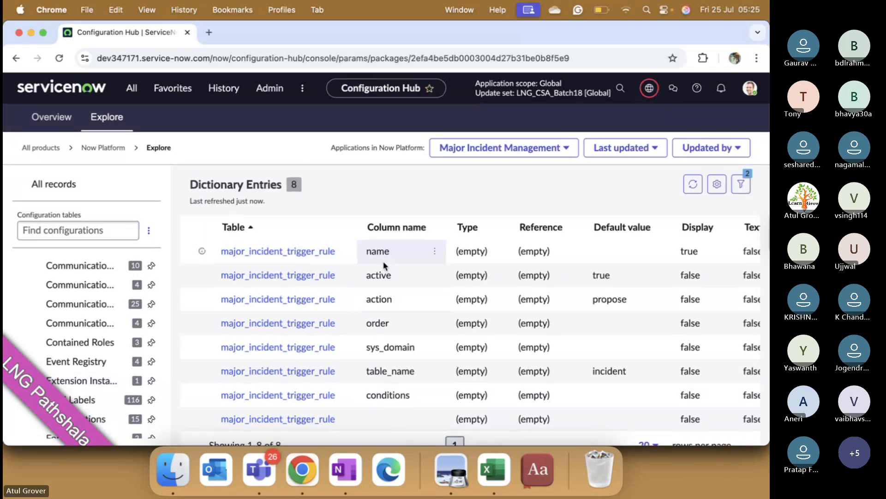
- Go back to all products in the Configuration Hub and look over the guided administration consoles, product families and application search
left_click(40, 148)
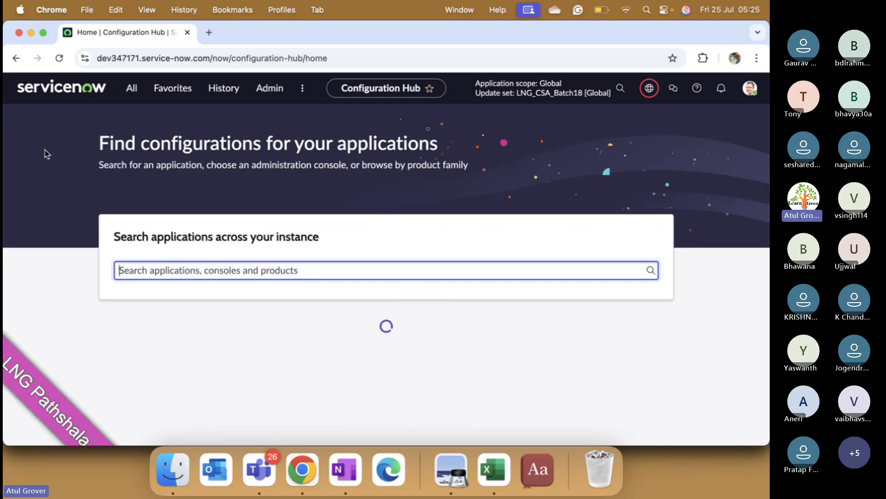
scroll(333, 275, "down", 5)
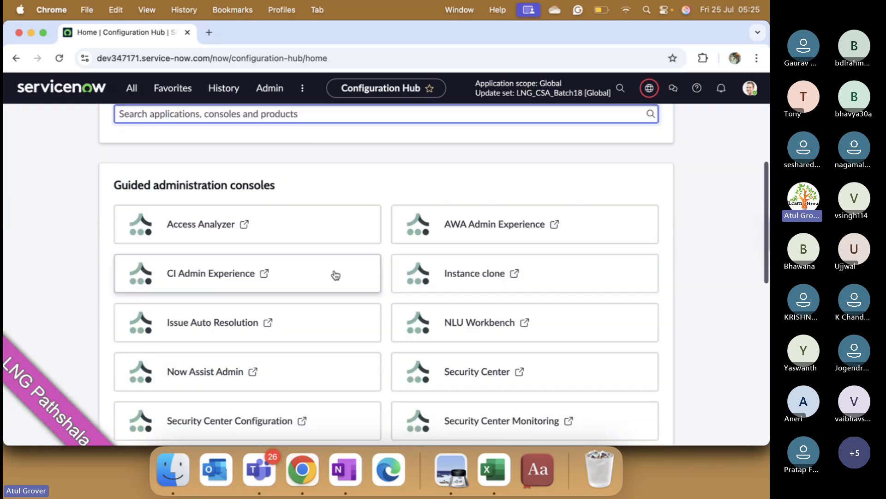
scroll(336, 275, "down", 7)
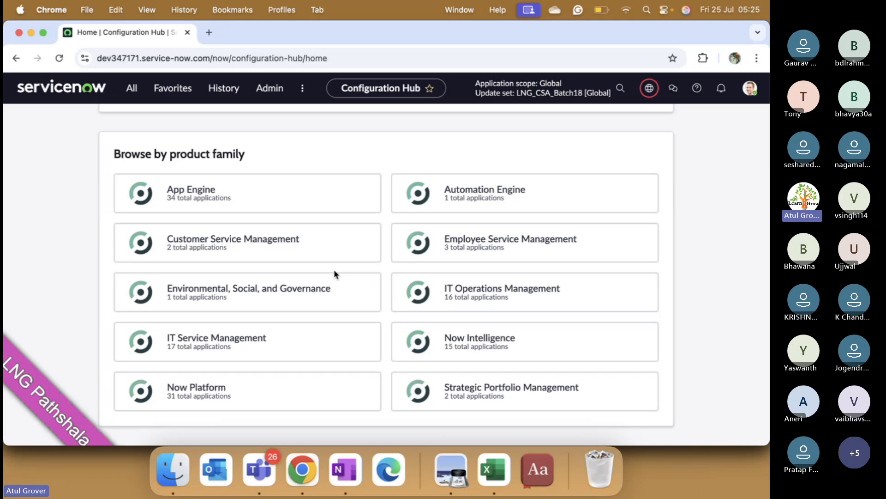
scroll(333, 269, "up", 12)
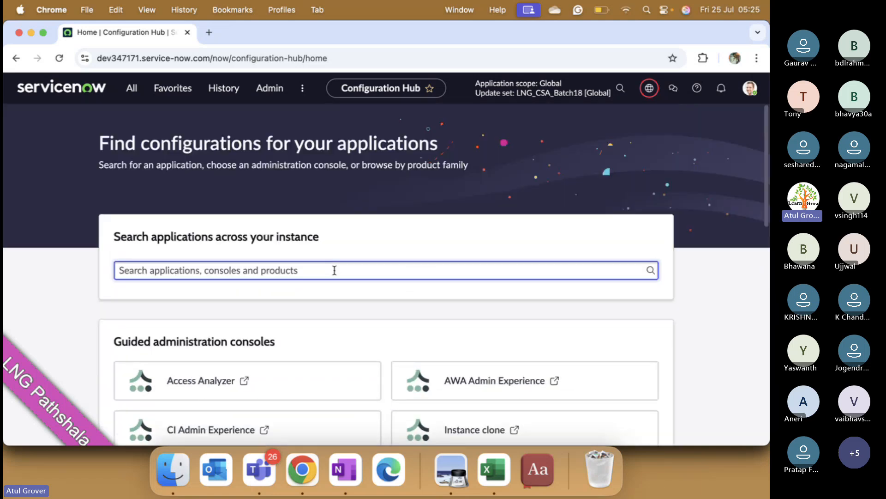
left_click(334, 270)
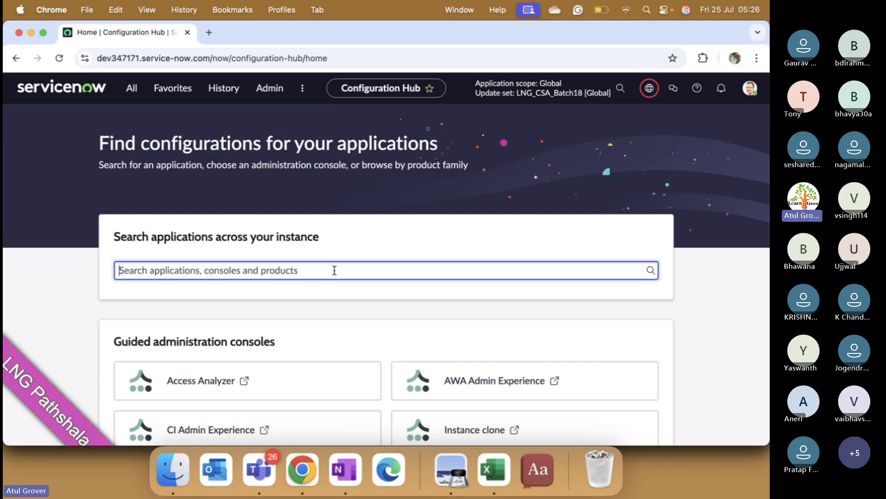
- Open Upgrade Management from the administration tools and review its upgrade tools and helpful resources
left_click(263, 96)
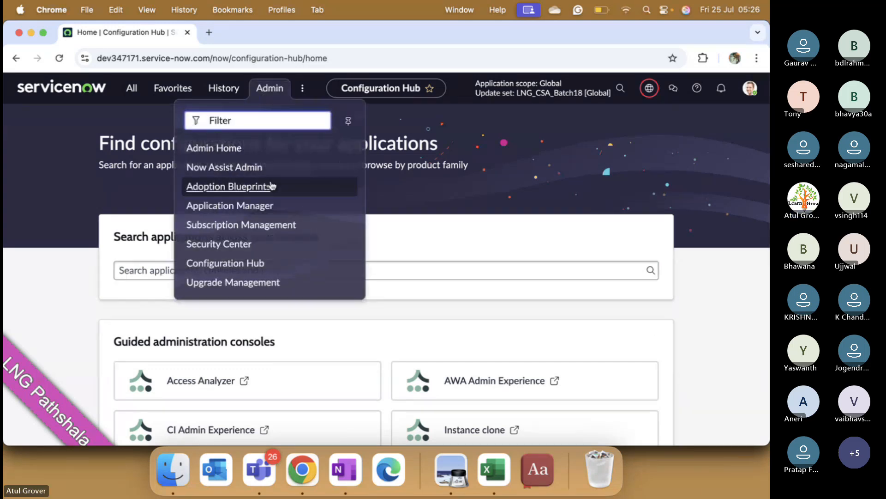
left_click(232, 283)
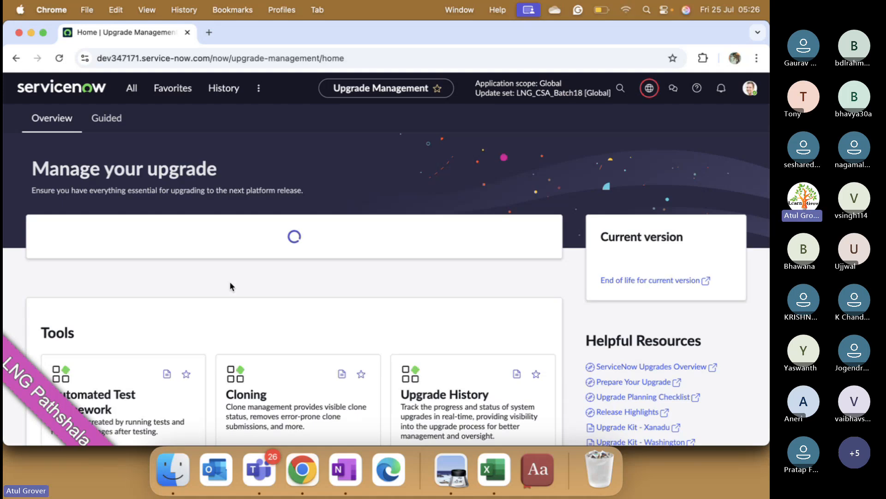
scroll(230, 287, "down", 7)
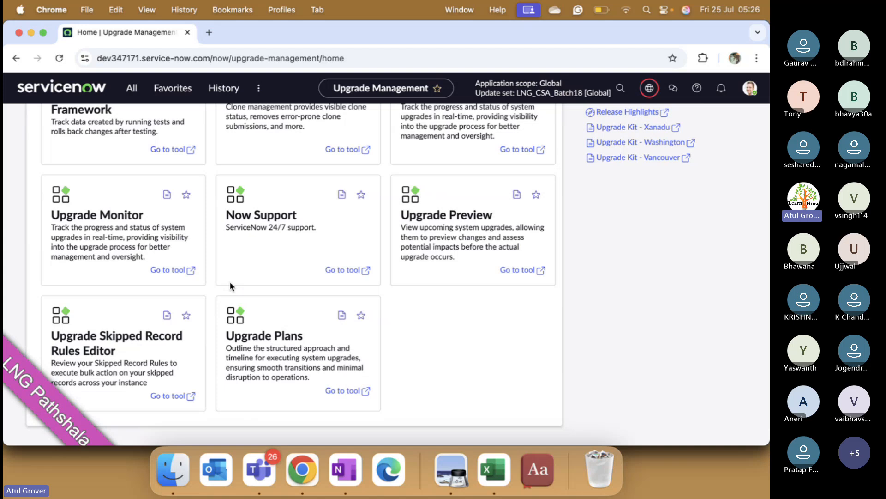
- Check which guided setups Upgrade Management offers, and glance at the additional navigation menus
scroll(229, 281, "up", 7)
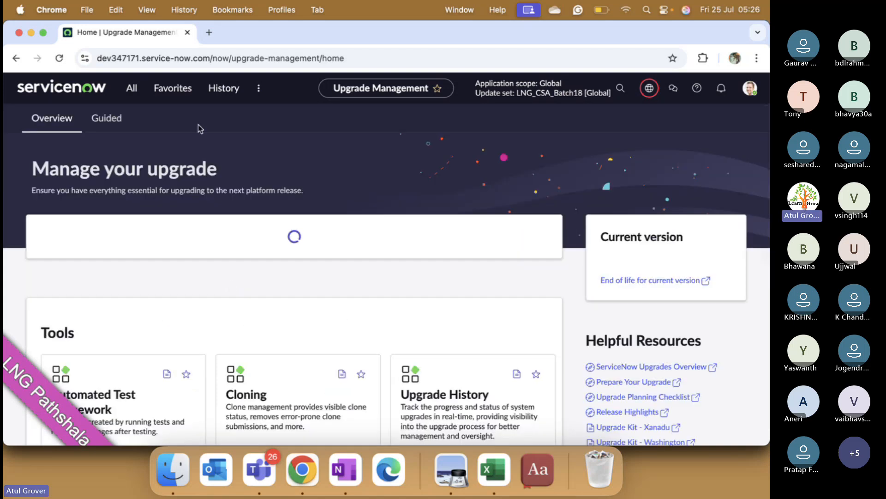
left_click(124, 121)
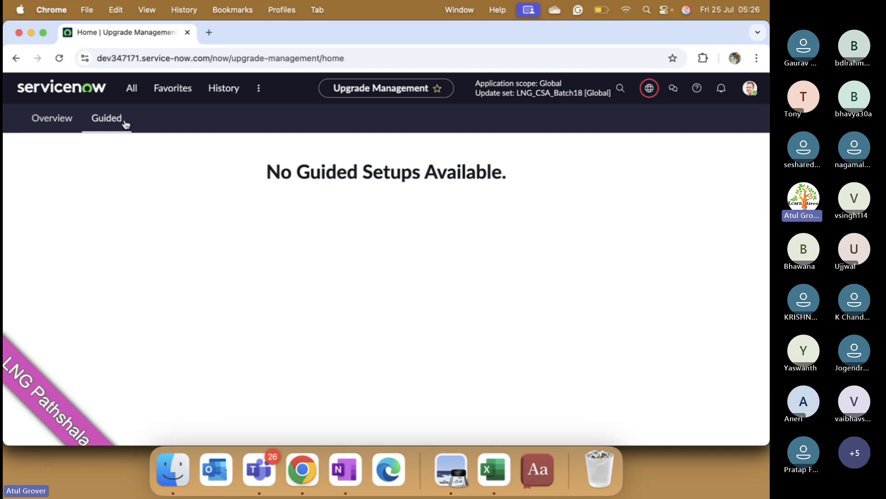
left_click(258, 95)
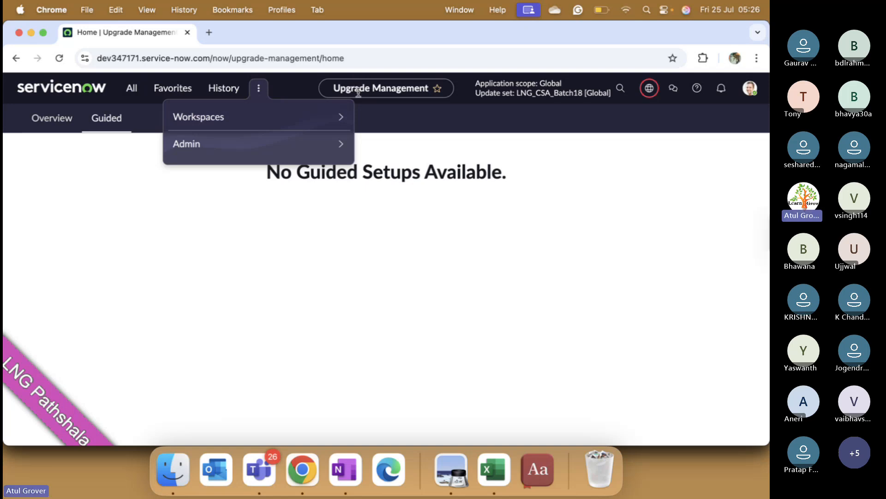
left_click(372, 111)
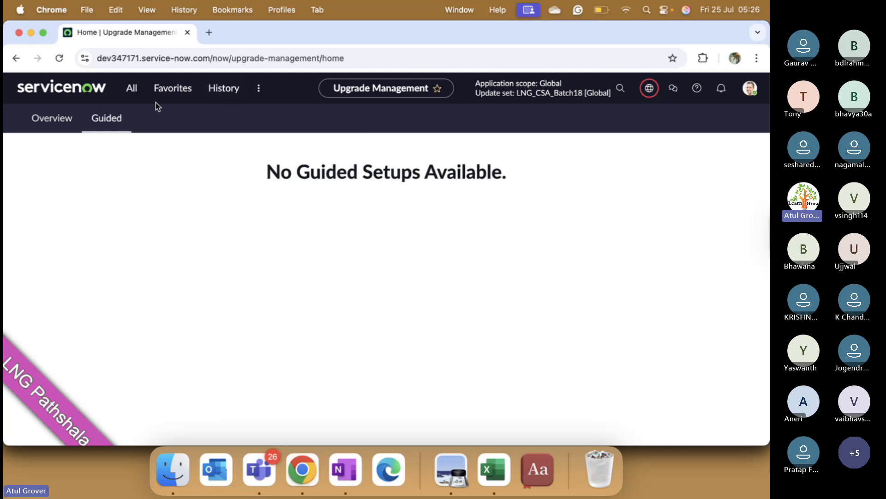
- Open Visual Task Boards and the Diagram Builder's Diagram Instances list from the full list of application modules
left_click(130, 92)
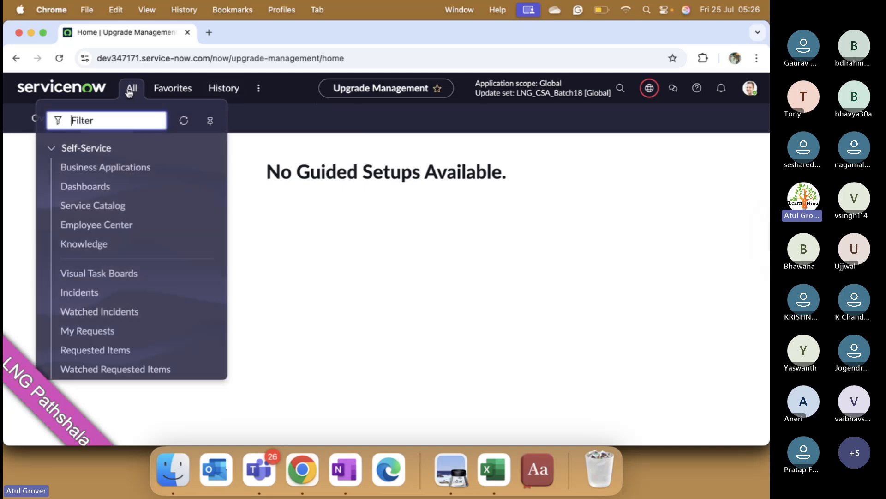
left_click(91, 274)
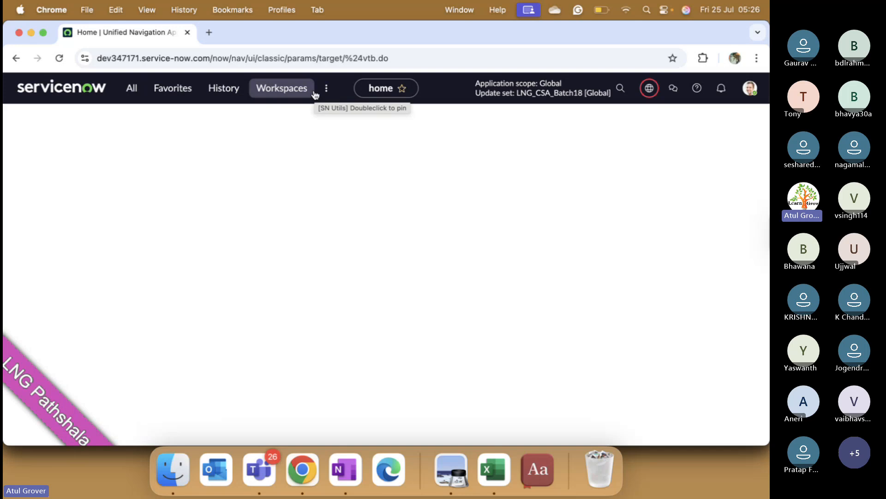
left_click(132, 98)
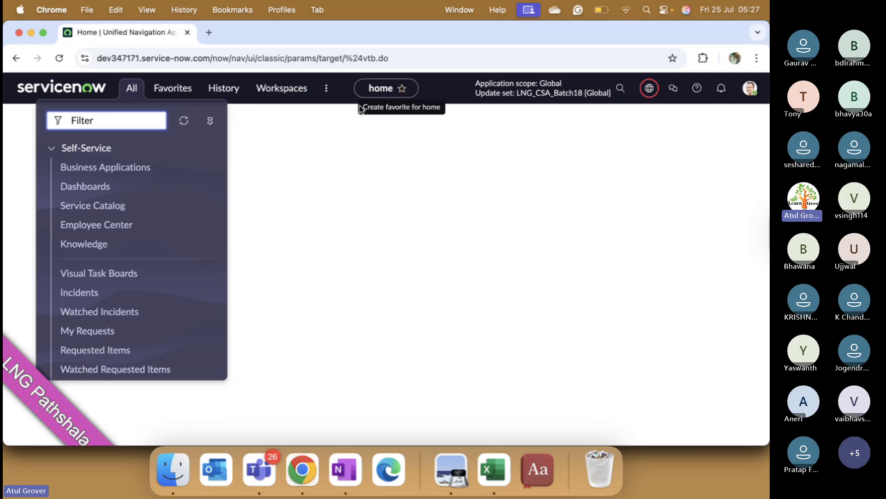
scroll(97, 346, "down", 5)
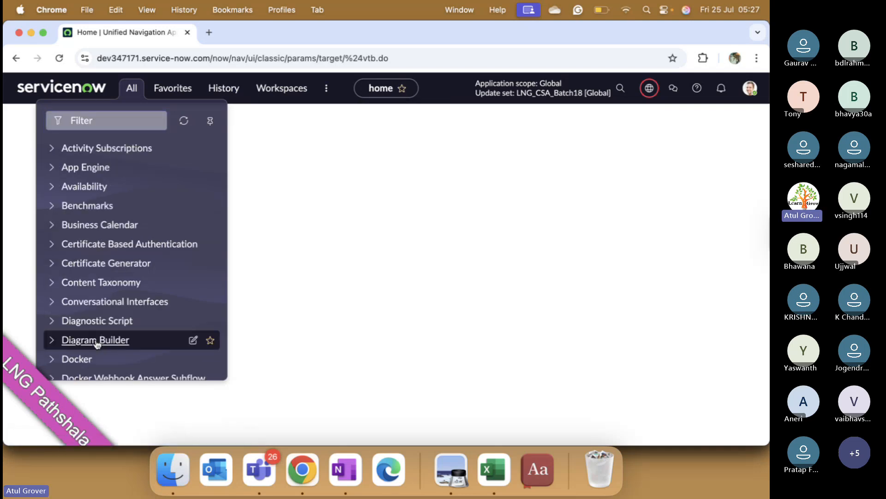
left_click(97, 344)
left_click(94, 359)
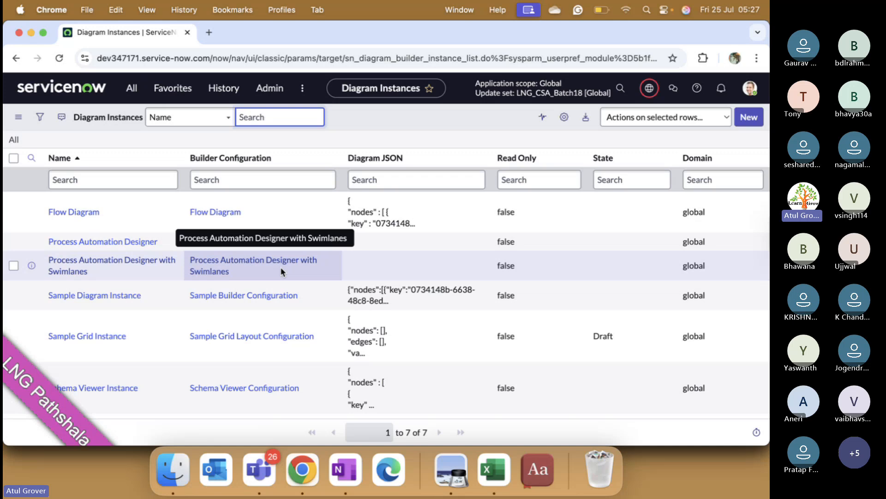
- Add the Diagram Instances list to the favorites at the default top level and remove it again
left_click(429, 89)
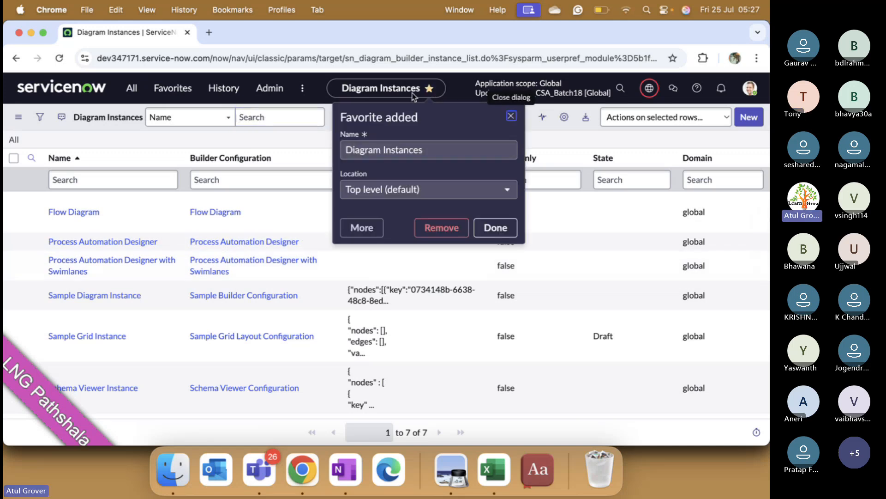
left_click(511, 116)
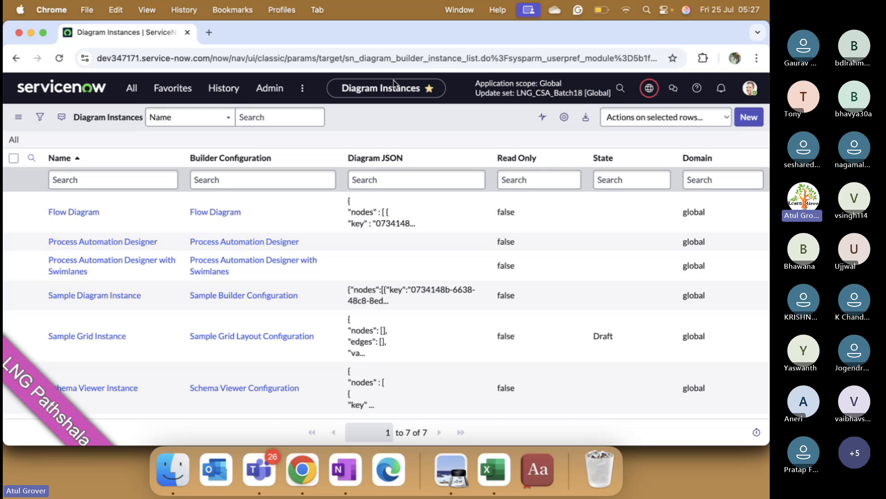
left_click(429, 88)
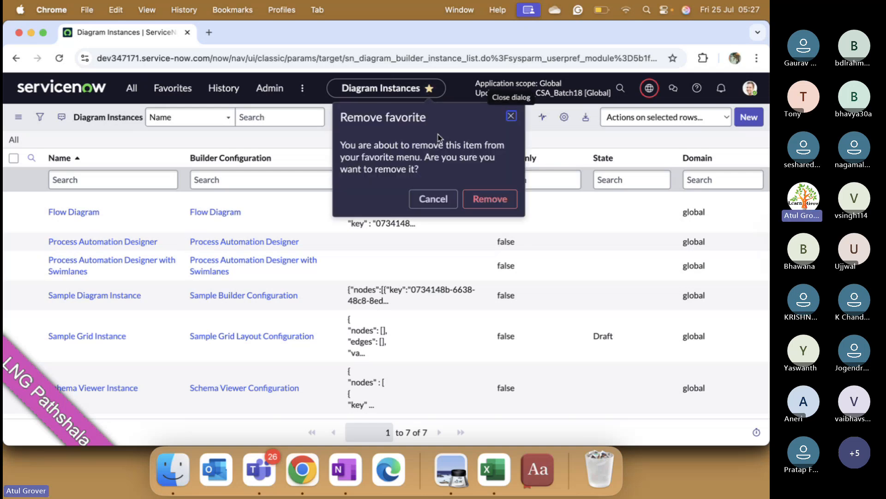
left_click(489, 198)
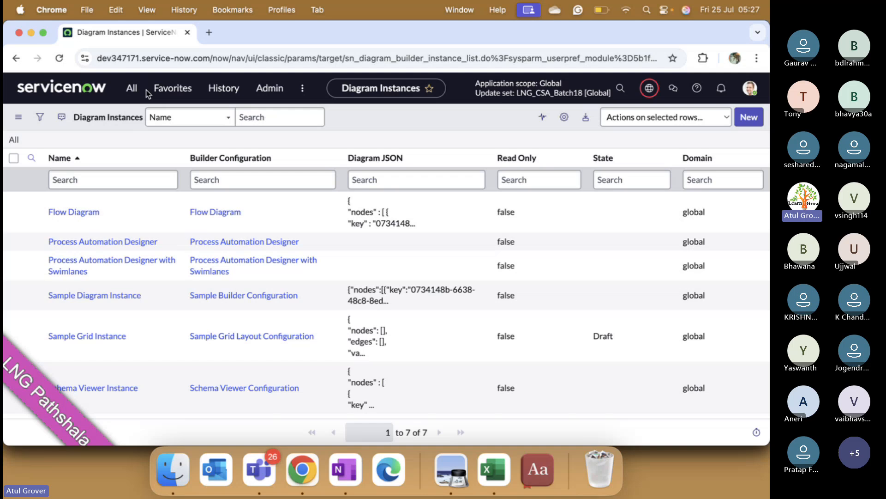
key("super+Tab")
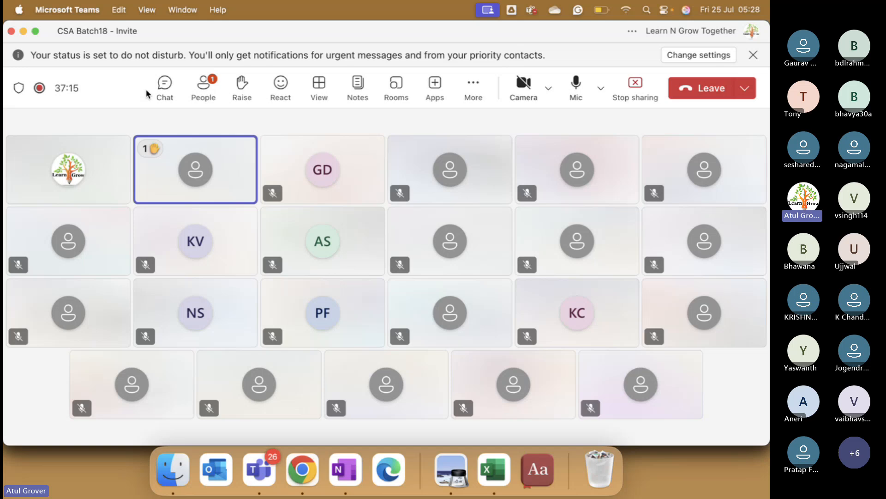
key("super+Tab")
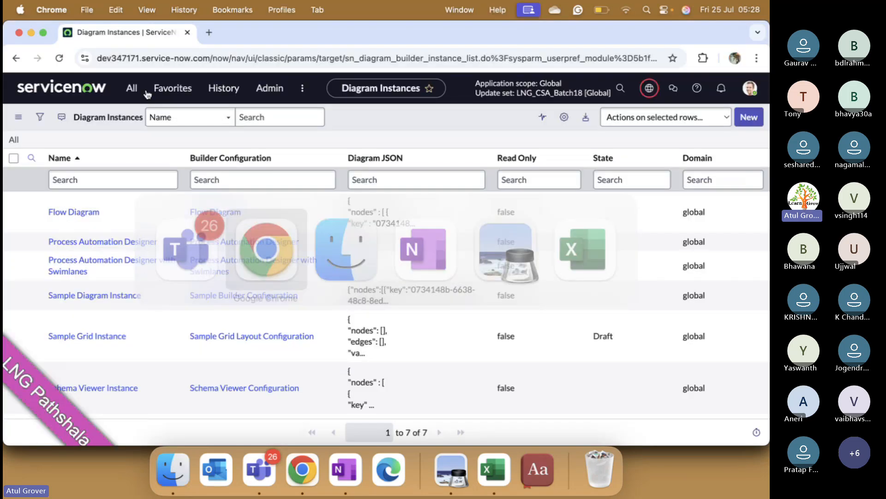
- Open the Configuration Hub from the administration tools and look over its guided administration consoles
left_click(287, 92)
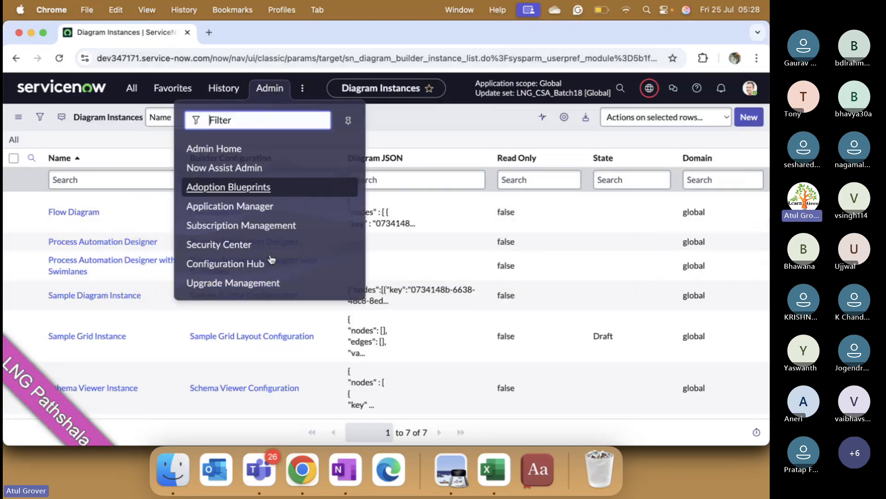
left_click(253, 262)
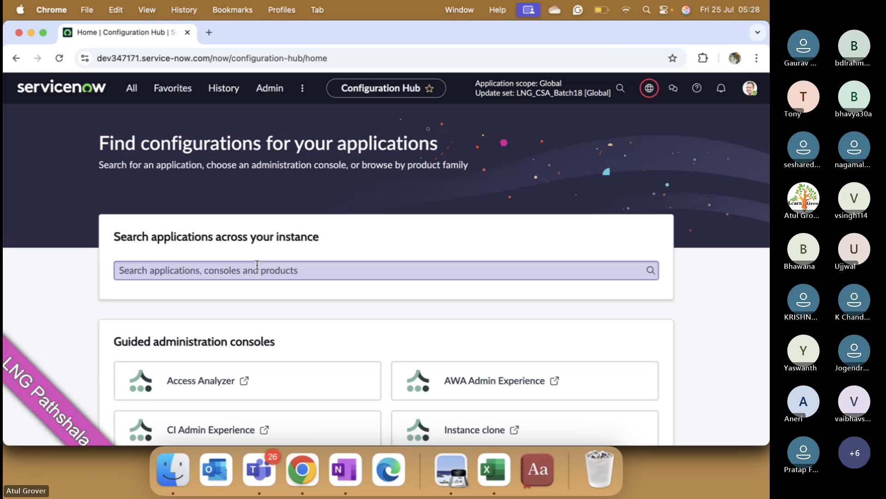
scroll(257, 264, "down", 5)
scroll(258, 269, "up", 10)
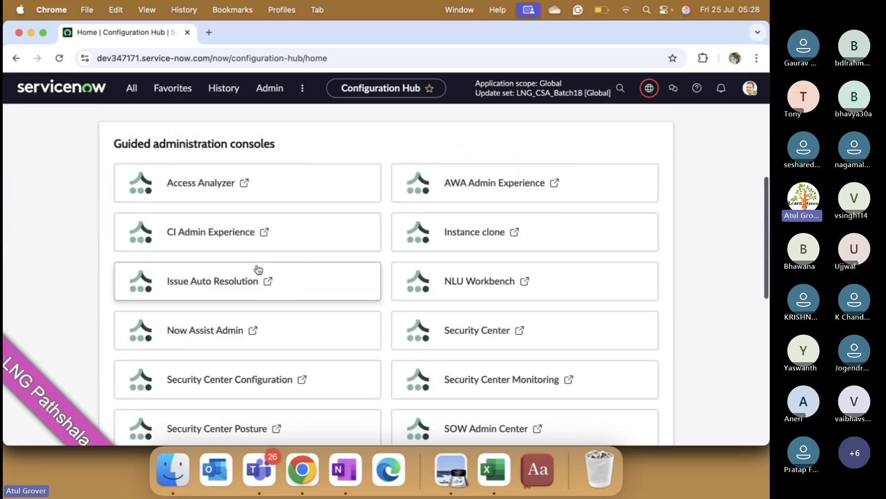
- Search the Configuration Hub applications for "Security major i" and clear the search text
left_click(243, 276)
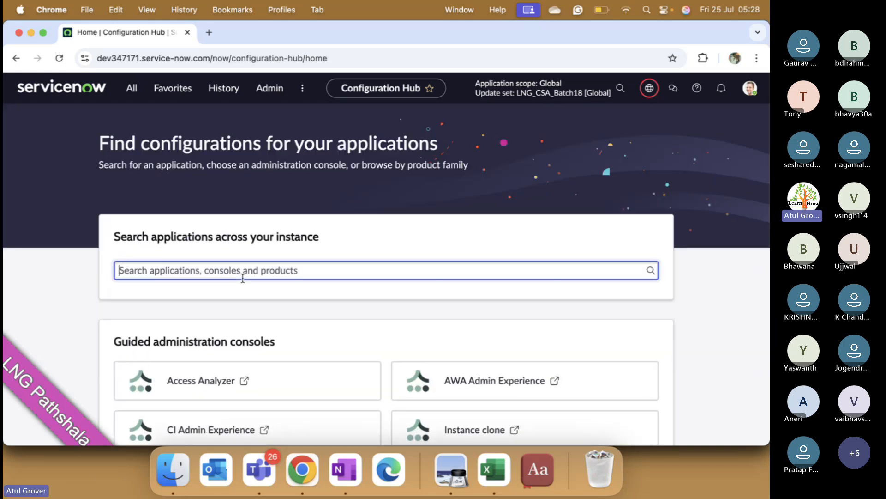
type("Secu")
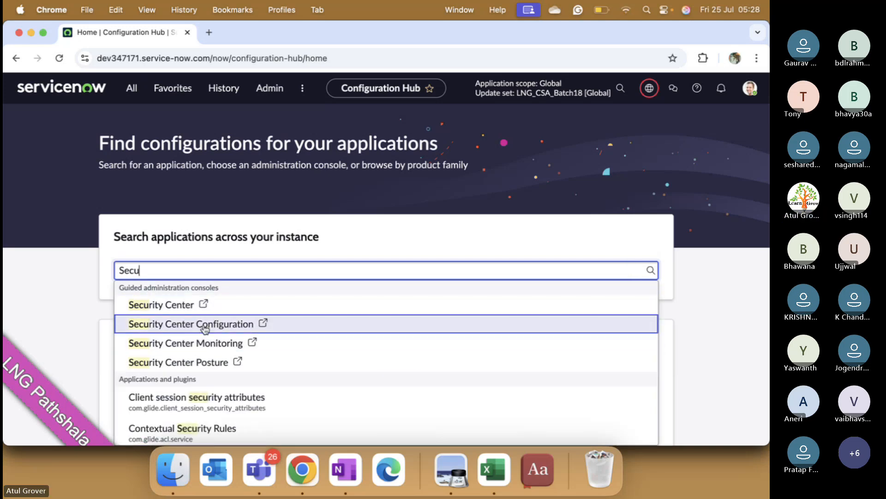
type("rity major i")
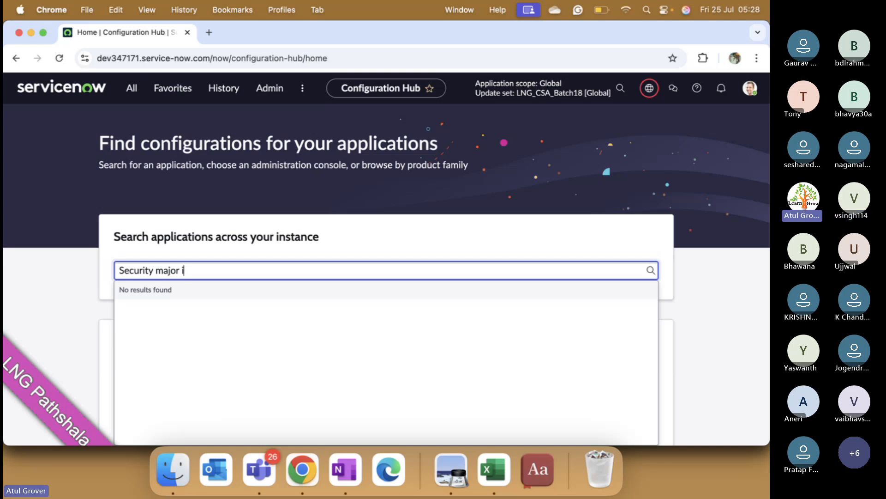
key("BackSpace")
key("BackSpace")
key("BackSpace")
key("BackSpace")
key("BackSpace")
key("BackSpace")
key("BackSpace")
key("BackSpace")
key("BackSpace")
key("BackSpace")
key("BackSpace")
key("BackSpace")
key("BackSpace")
key("BackSpace")
key("BackSpace")
key("BackSpace")
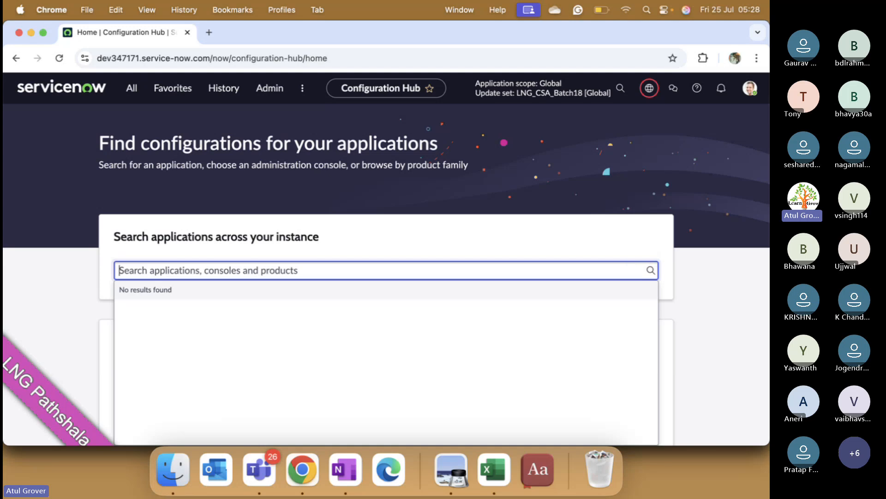
- Search the applications for "major in" and open Major Incident Management for Service Operations Workspace
type("majio")
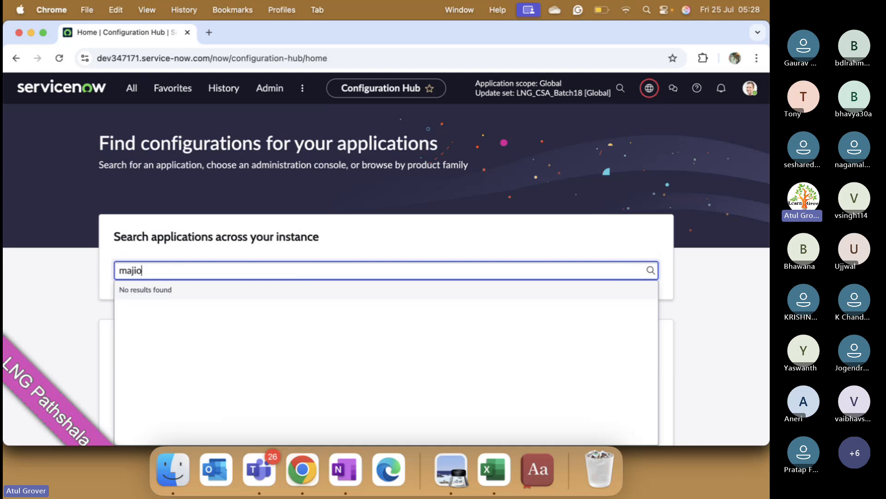
key("BackSpace")
key("BackSpace")
type("or in")
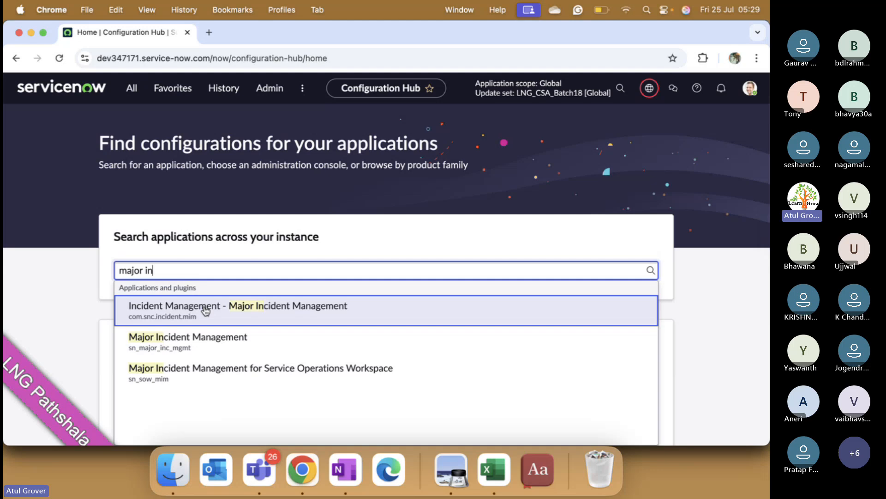
left_click(189, 372)
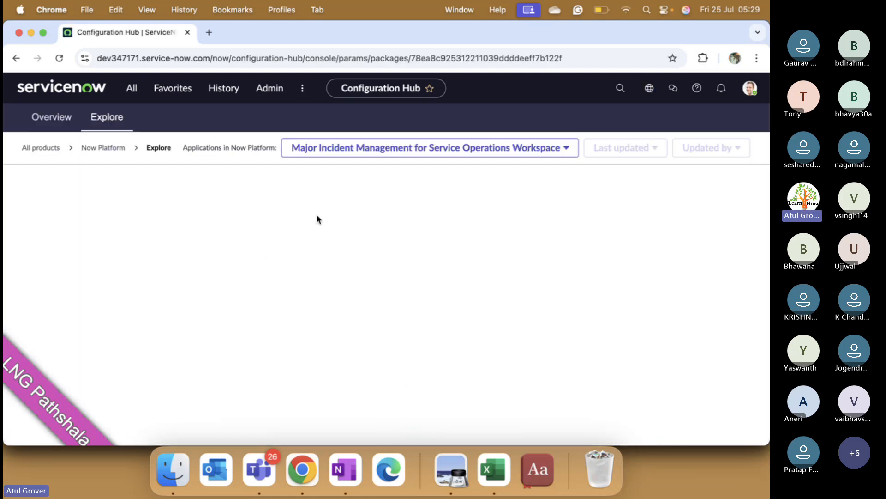
- Examine the application's configuration records and browse the list of other applications available in Now Platform
scroll(358, 273, "down", 1)
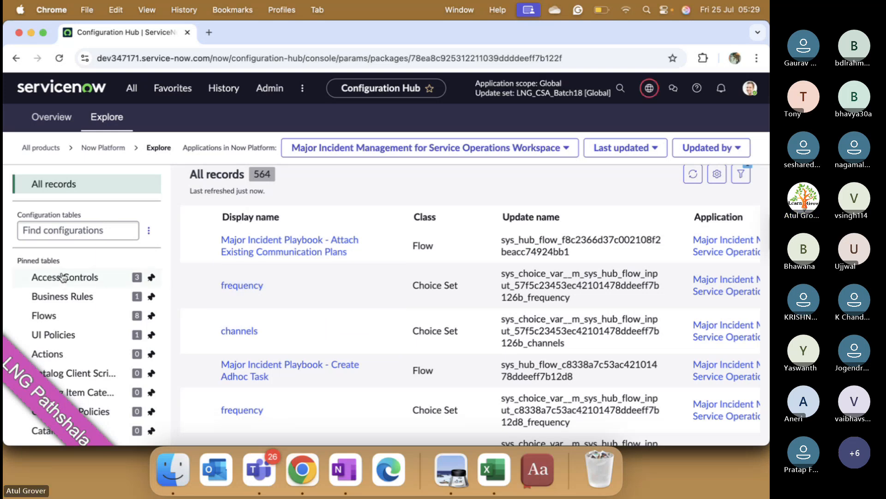
left_click(564, 148)
scroll(476, 192, "down", 5)
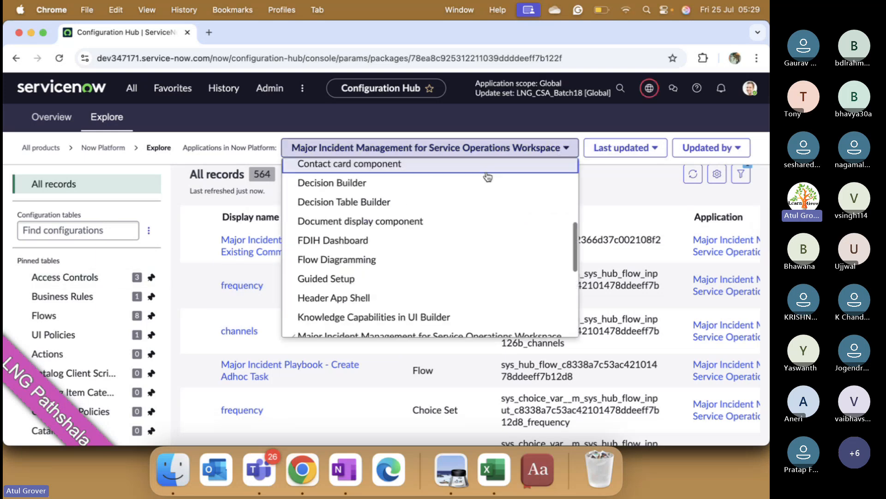
scroll(433, 266, "down", 4)
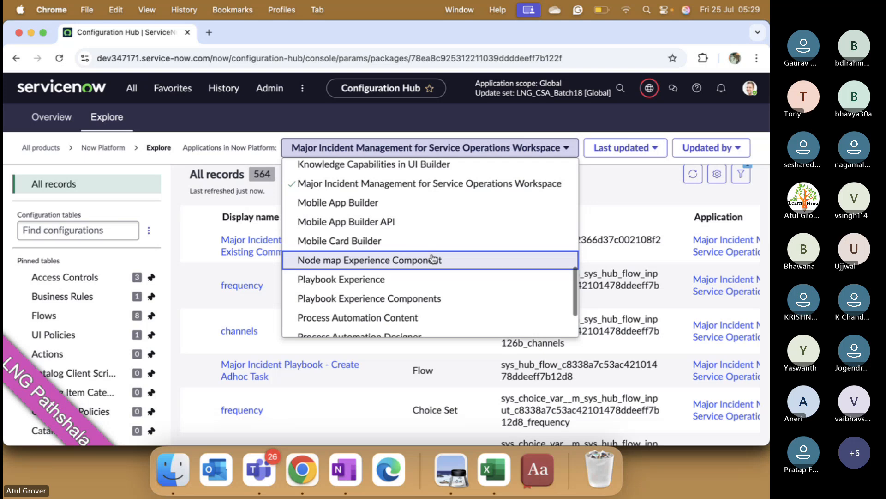
scroll(433, 258, "up", 1)
scroll(433, 259, "up", 1)
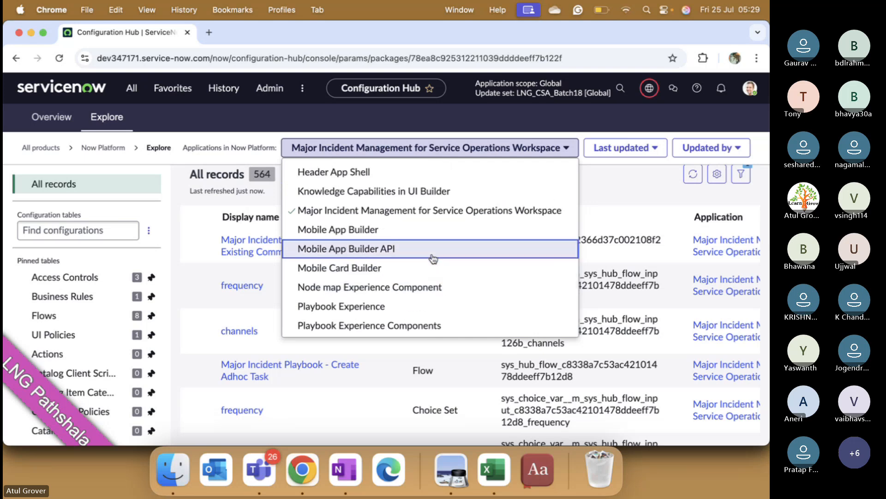
scroll(437, 240, "up", 10)
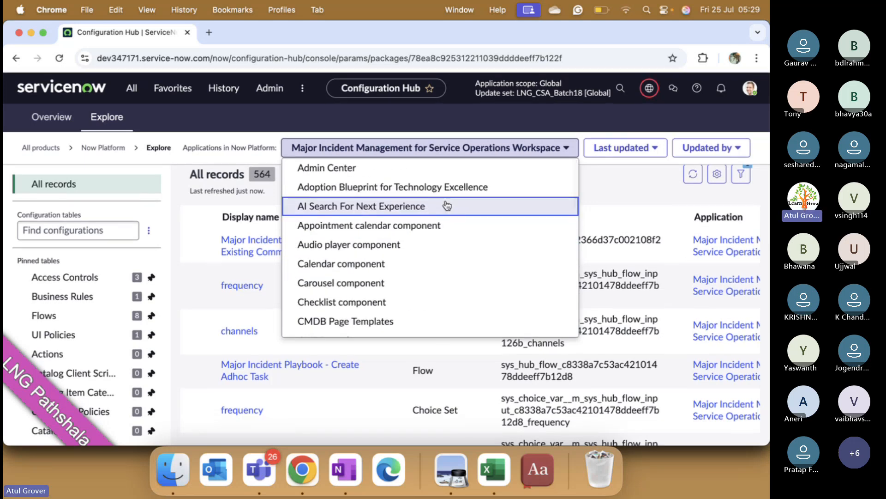
scroll(446, 206, "down", 10)
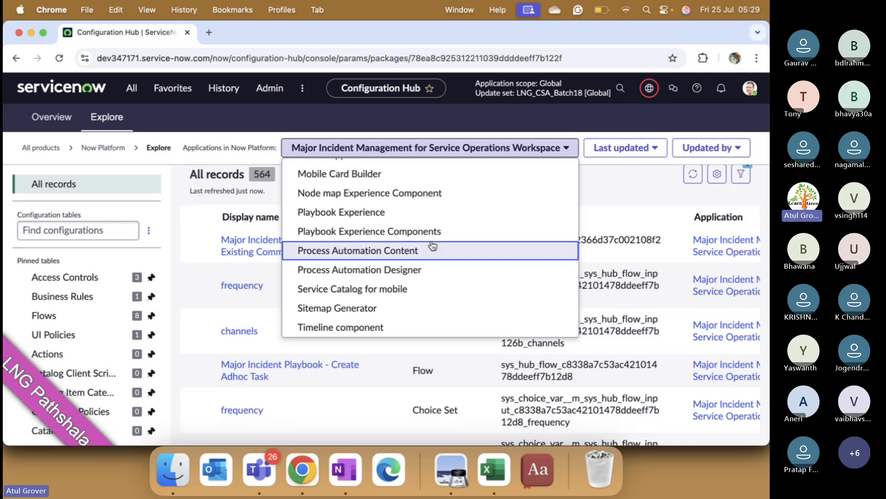
scroll(433, 245, "up", 8)
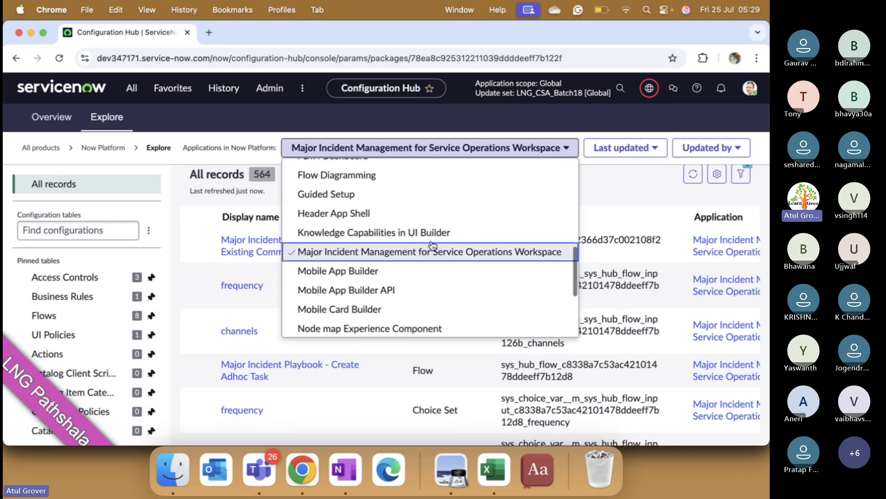
scroll(433, 246, "up", 6)
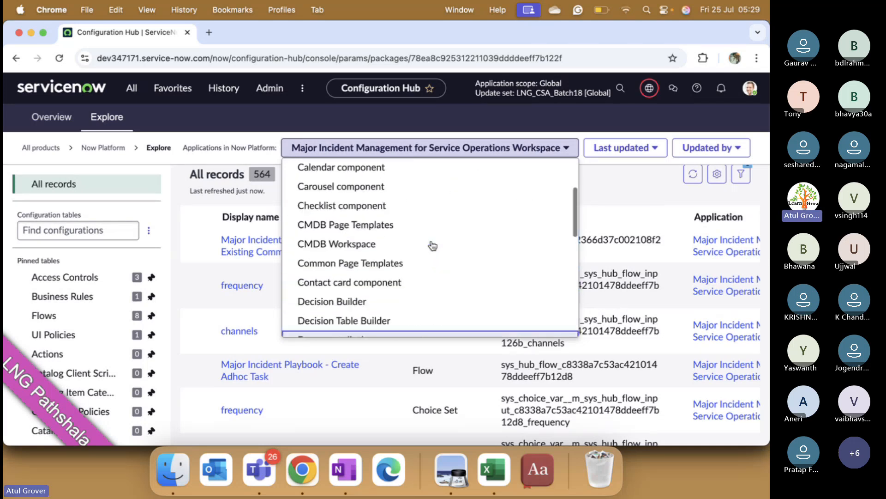
scroll(433, 245, "up", 5)
scroll(433, 245, "down", 6)
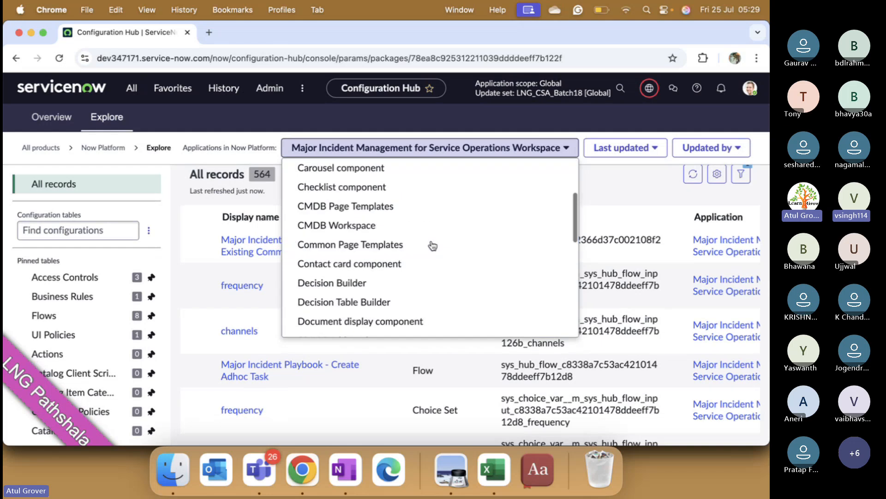
scroll(433, 245, "down", 1)
scroll(432, 245, "down", 8)
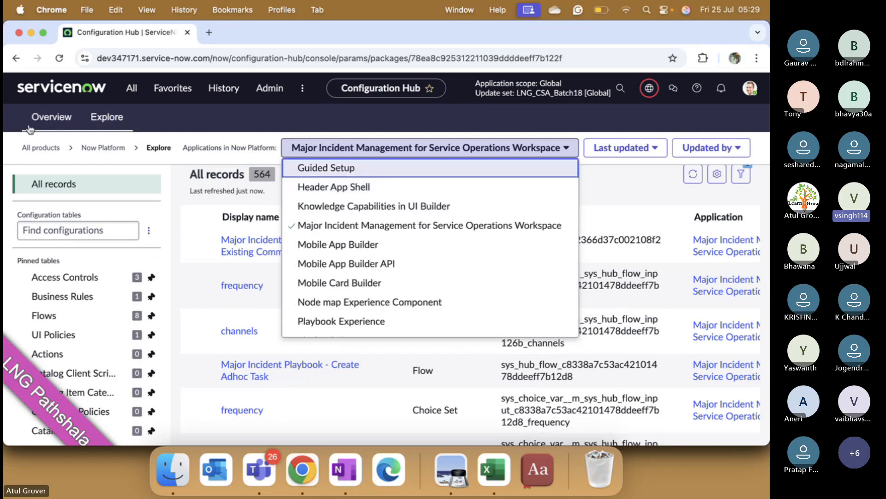
- Return to the Configuration Hub's list of all products and open the IT Service Management product family
left_click(103, 148)
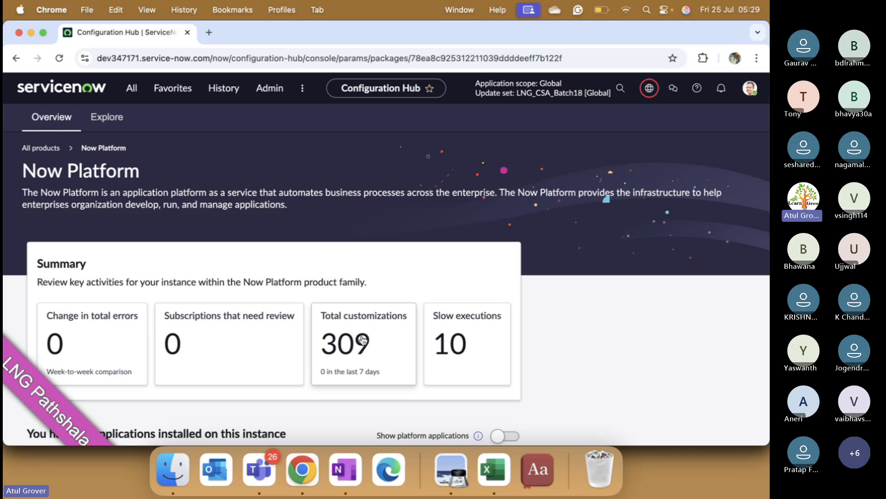
left_click(44, 148)
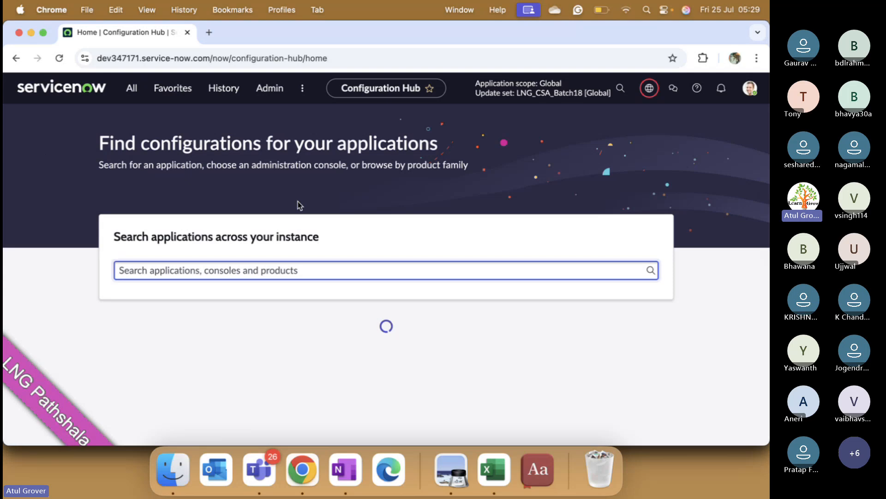
scroll(331, 214, "down", 5)
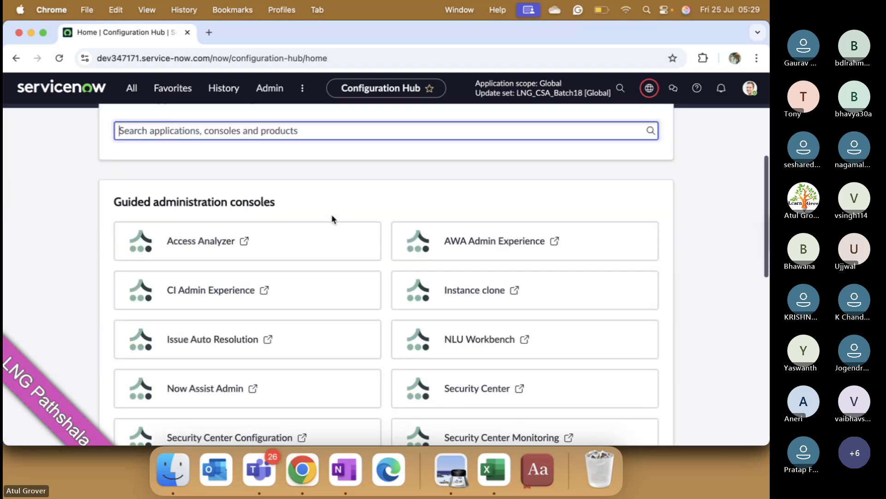
scroll(273, 259, "down", 10)
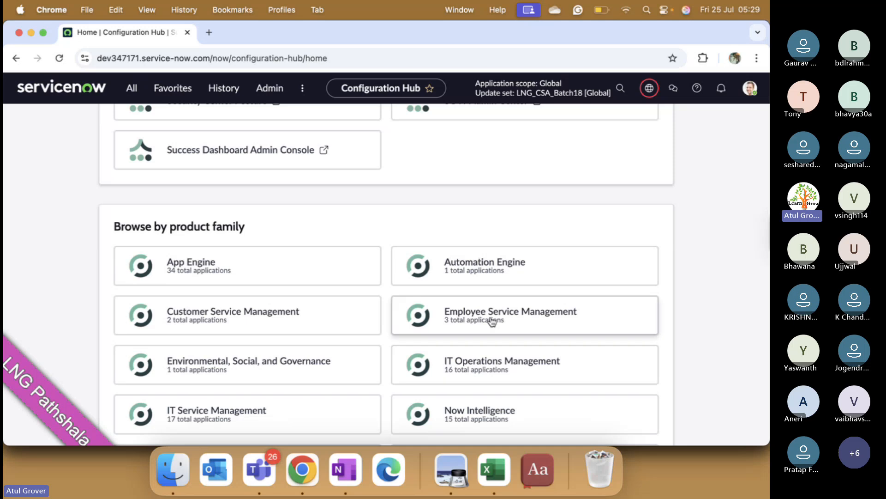
left_click(215, 412)
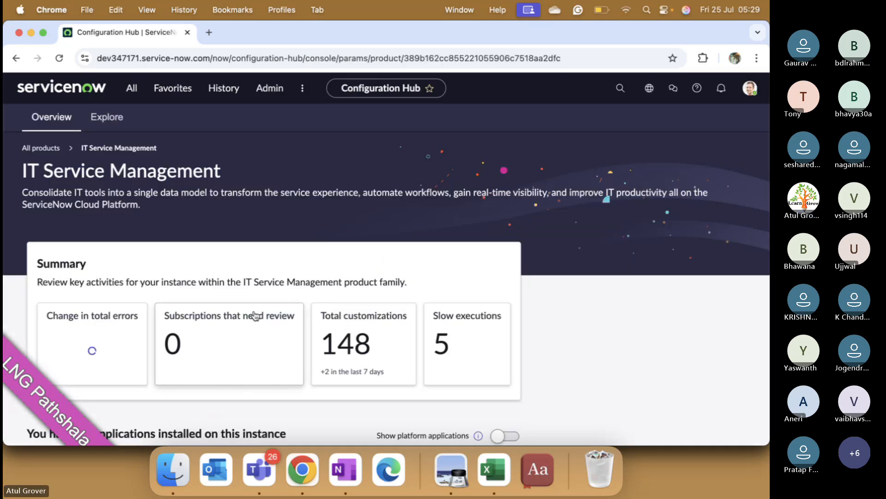
- Open the records of Change Management for Service Operations Workspace and look through its configuration records
scroll(321, 272, "down", 5)
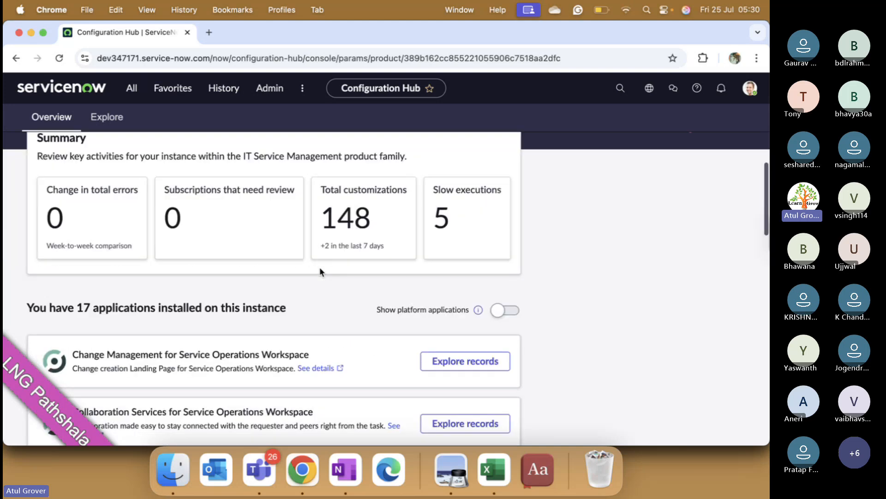
scroll(319, 267, "down", 5)
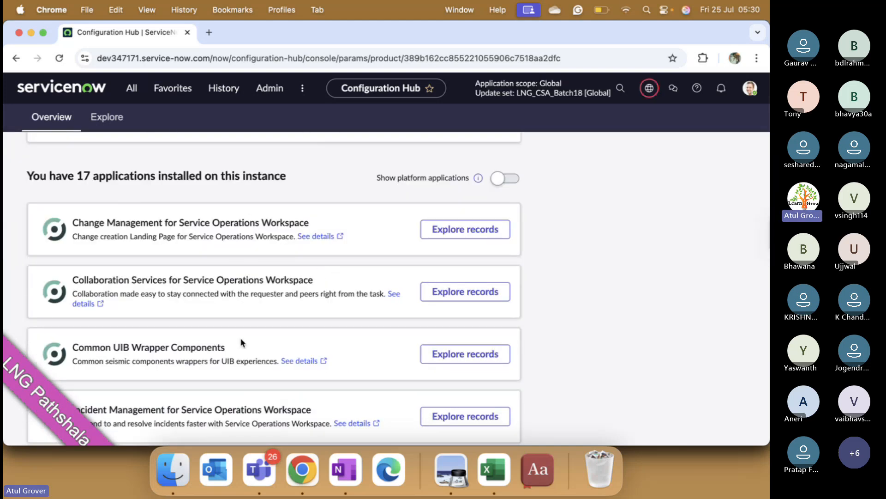
right_click(212, 278)
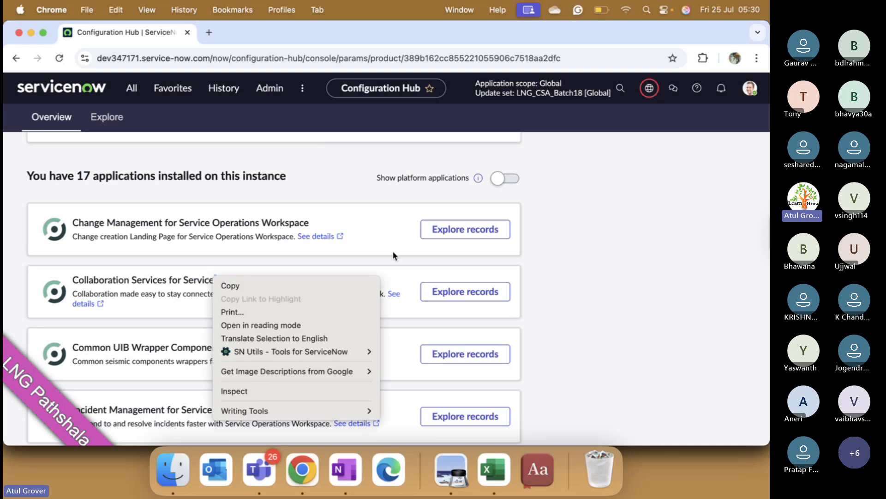
left_click(438, 236)
left_click(437, 235)
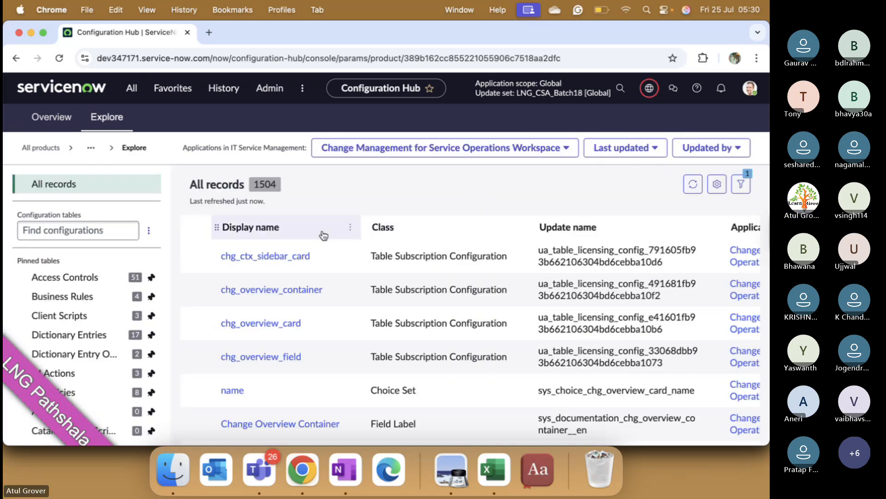
scroll(328, 300, "down", 5)
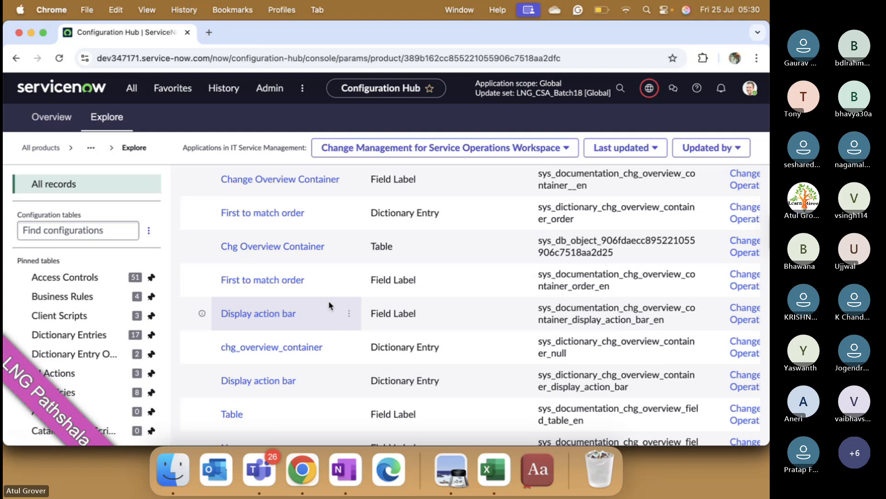
scroll(328, 304, "down", 3)
scroll(330, 305, "down", 3)
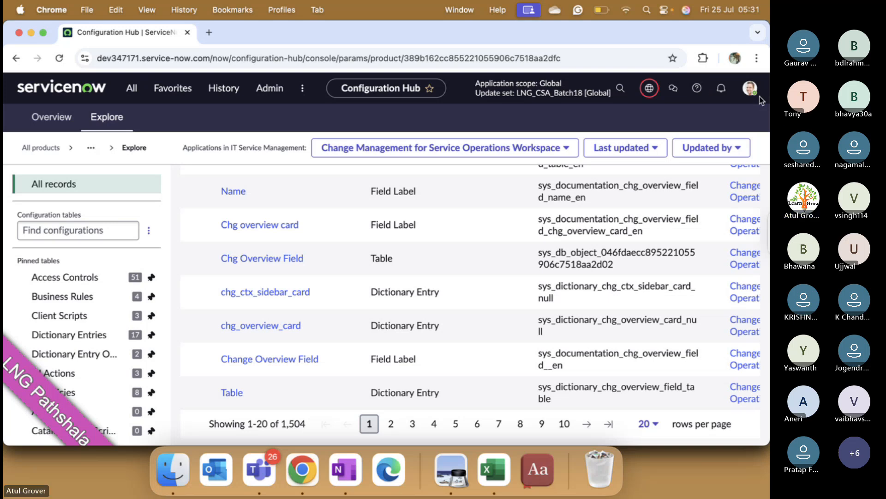
- Show the application scope and update set options in the header
left_click(648, 90)
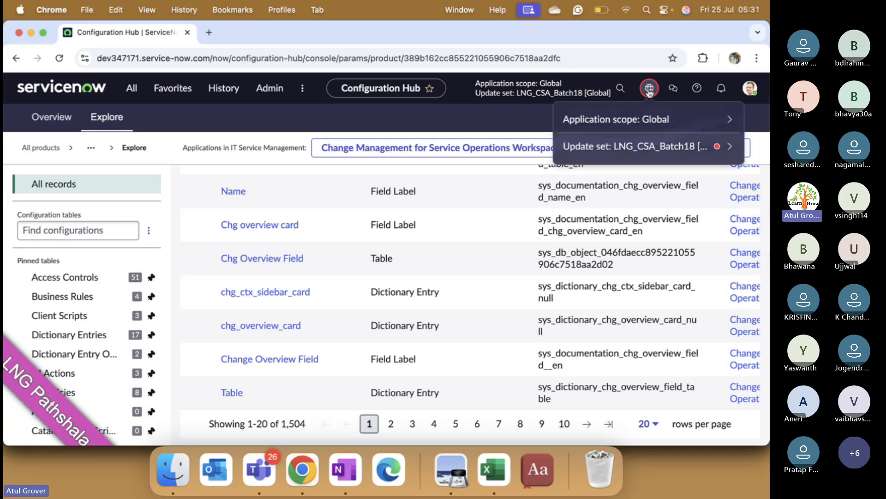
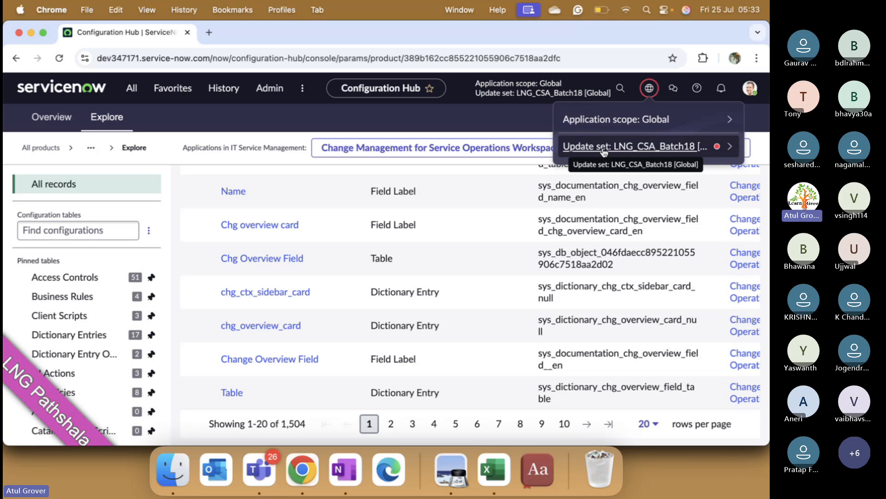
- Look through the application scopes that can be selected in the header
left_click(731, 120)
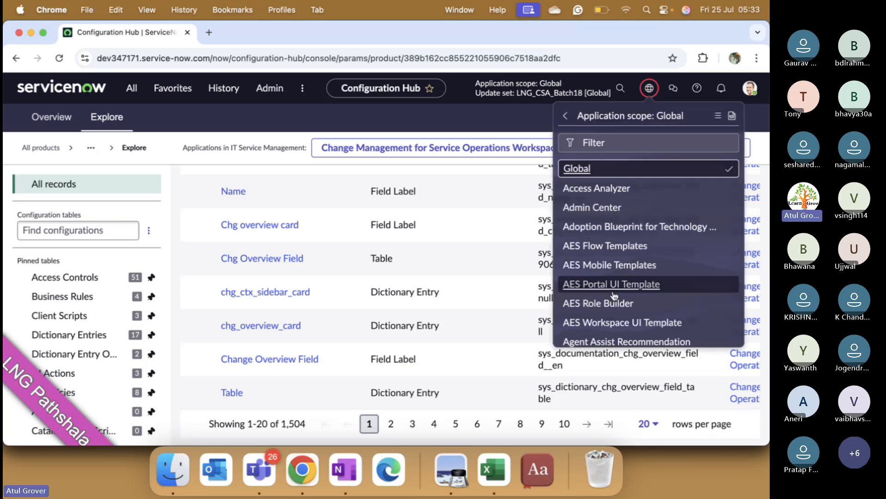
scroll(614, 296, "down", 10)
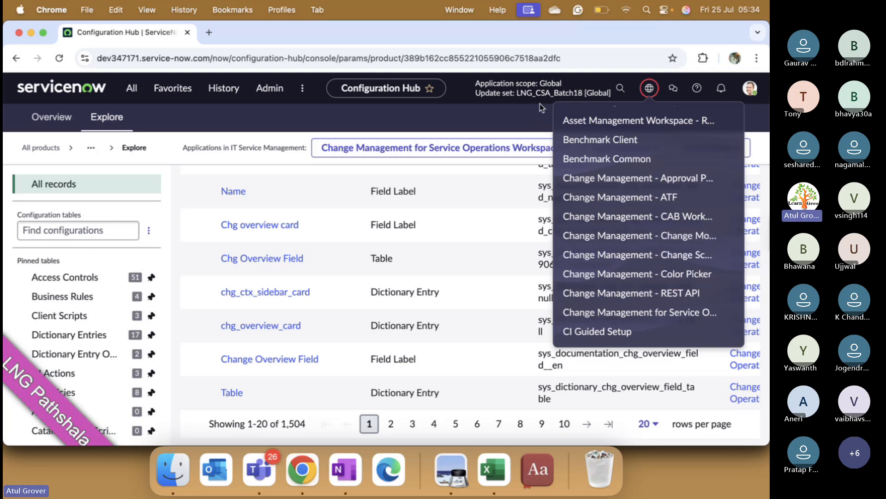
left_click(650, 92)
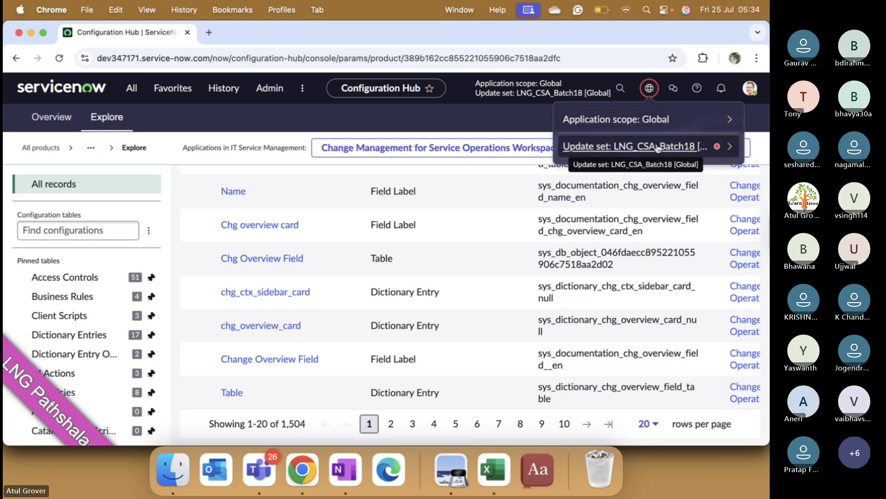
- Open the record of the current update set LNG_CSA_Batch18 and view its customer updates
left_click(656, 146)
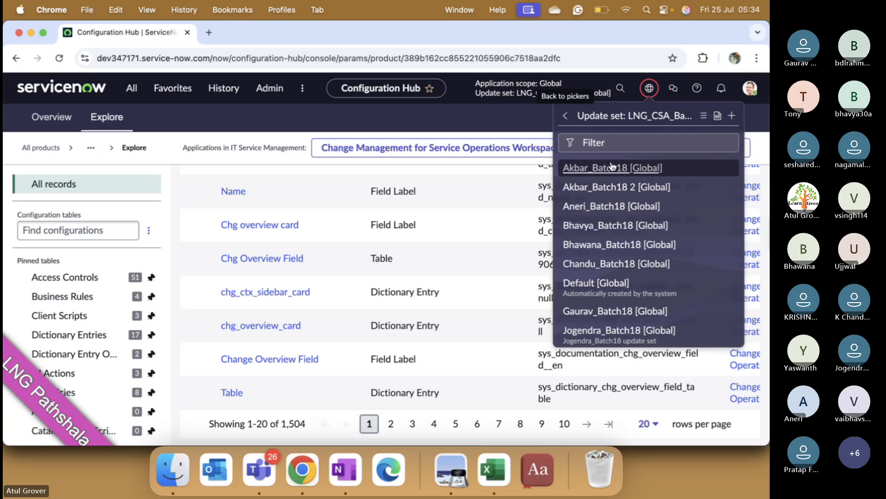
left_click(717, 116)
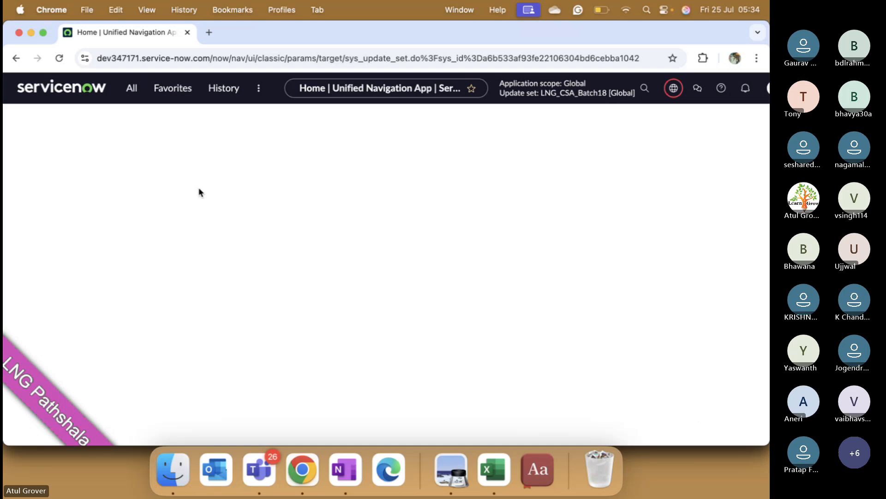
scroll(189, 209, "down", 5)
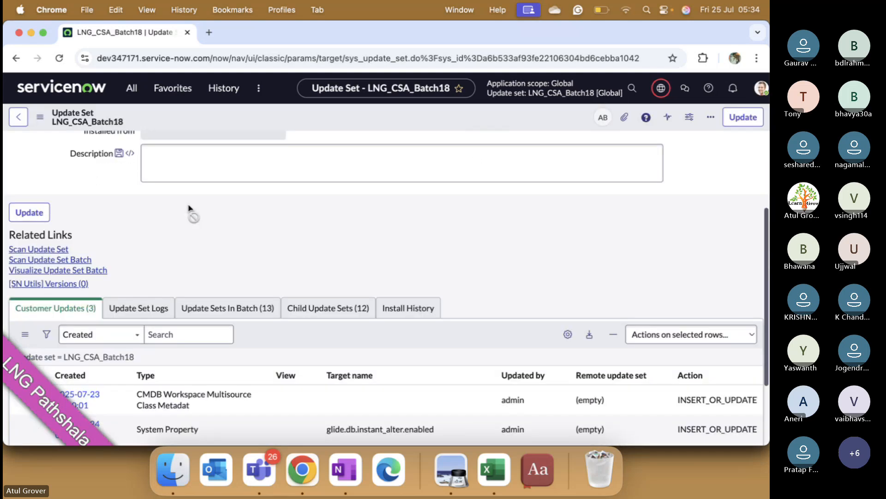
scroll(208, 213, "down", 2)
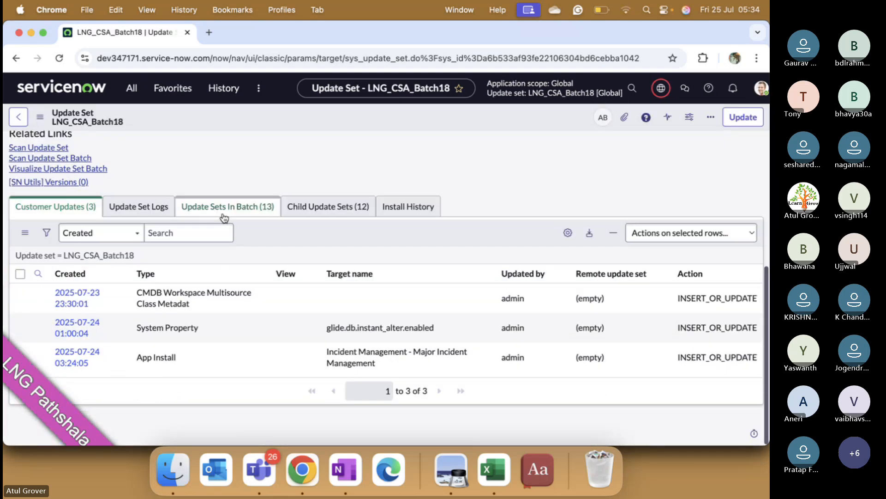
- Examine the update sets in the batch of LNG_CSA_Batch18, including their state, creator and parent
left_click(255, 216)
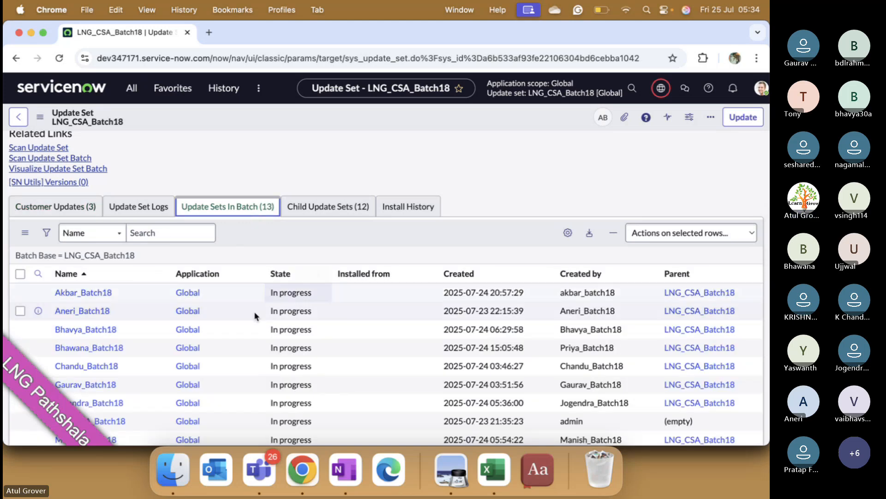
scroll(244, 319, "down", 1)
scroll(241, 318, "down", 1)
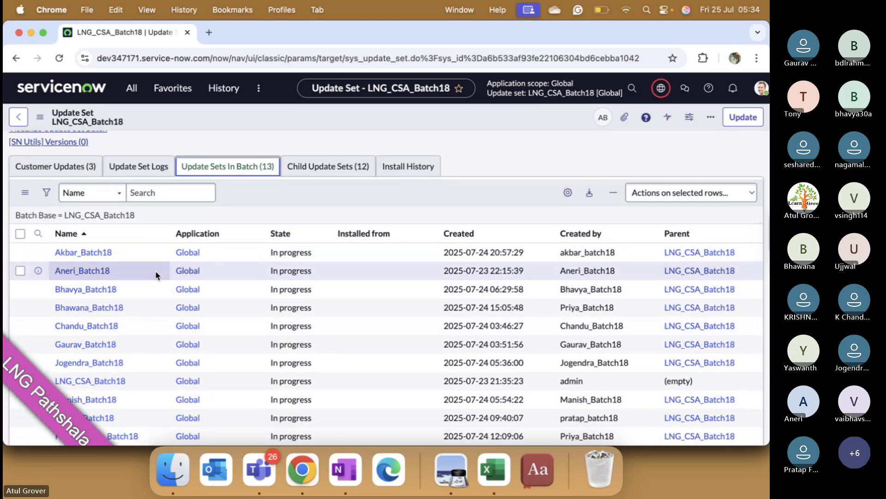
scroll(155, 270, "down", 2)
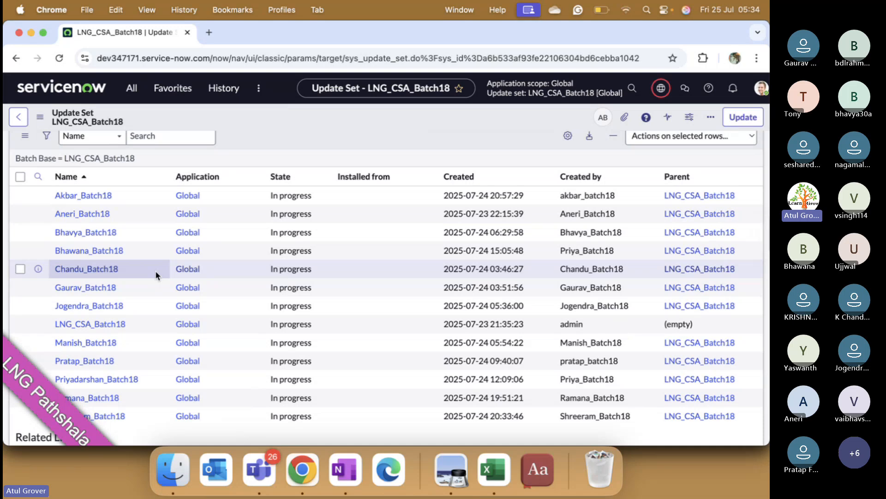
scroll(155, 270, "down", 1)
scroll(156, 273, "down", 3)
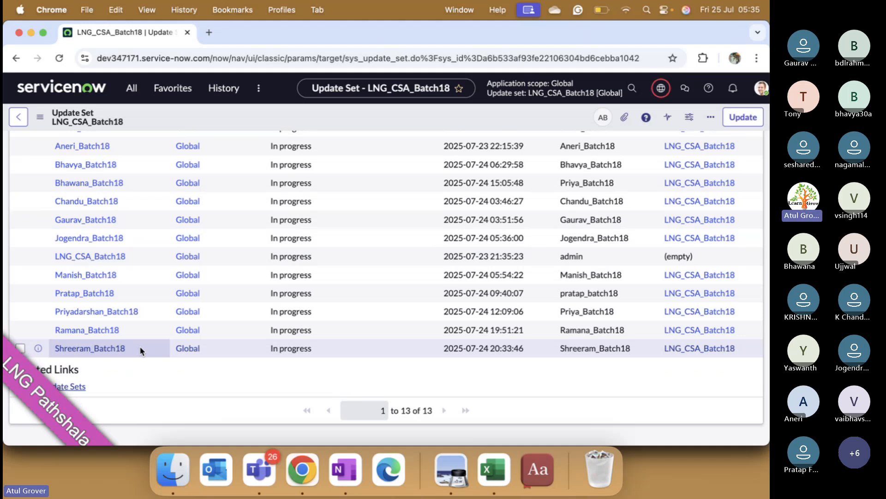
scroll(141, 351, "up", 10)
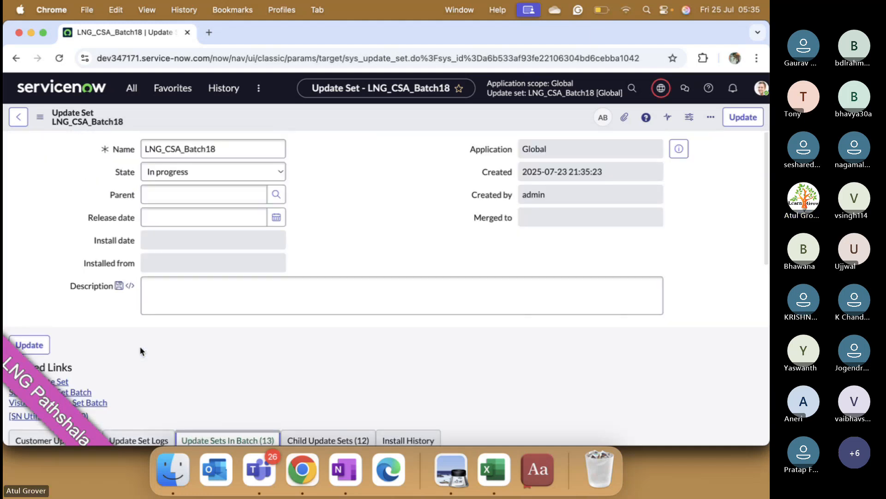
scroll(141, 350, "down", 5)
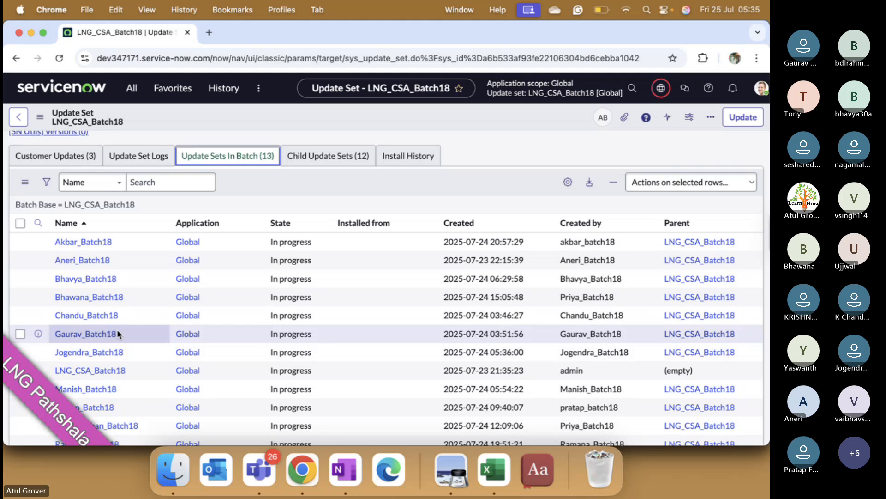
- Open the second update set in the batch, check its child update sets, and return to LNG_CSA_Batch18
left_click(91, 262)
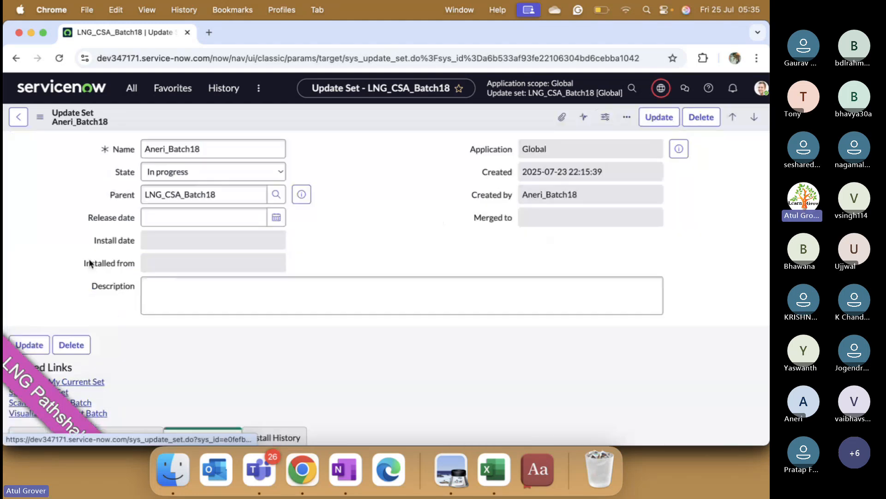
scroll(297, 254, "down", 5)
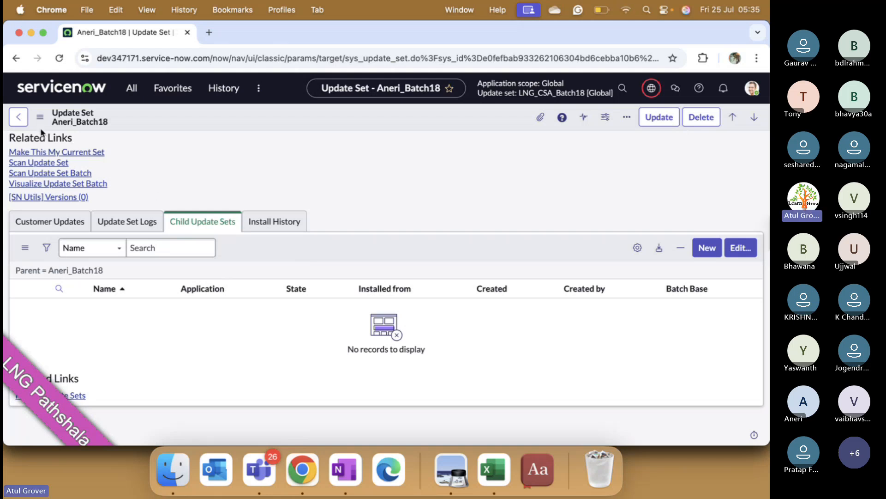
left_click(19, 117)
scroll(159, 205, "down", 10)
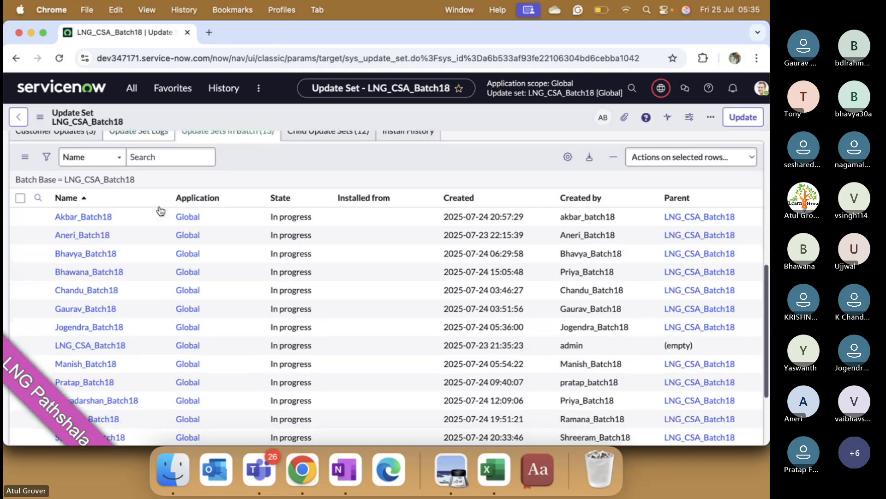
- Inspect the seventh update set in the batch, including its description and child update sets, and return to LNG_CSA_Batch18
left_click(88, 218)
scroll(252, 293, "down", 5)
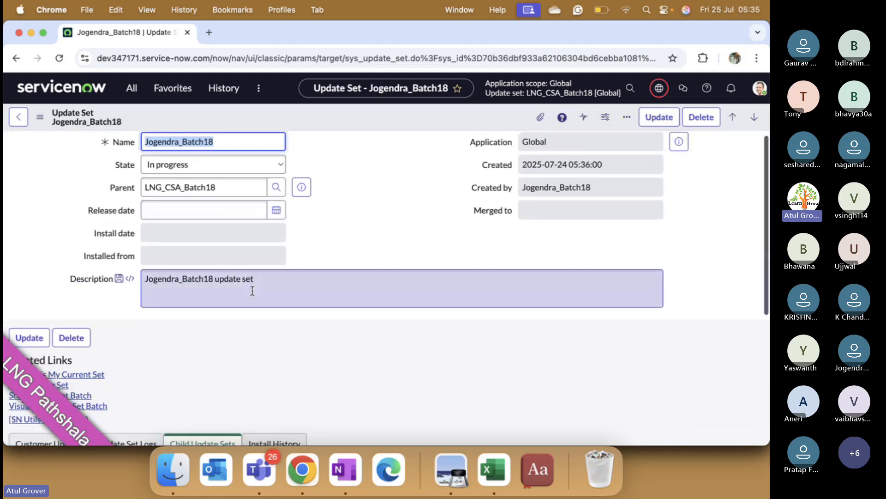
scroll(252, 293, "down", 3)
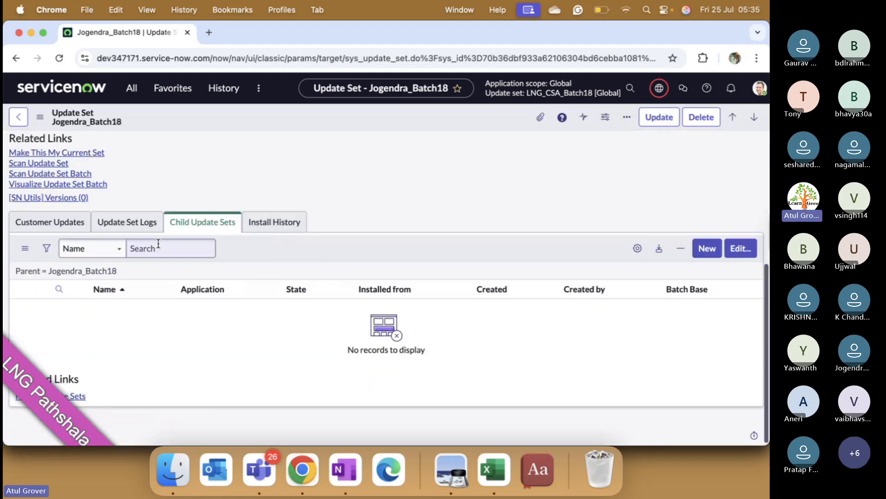
scroll(196, 218, "up", 6)
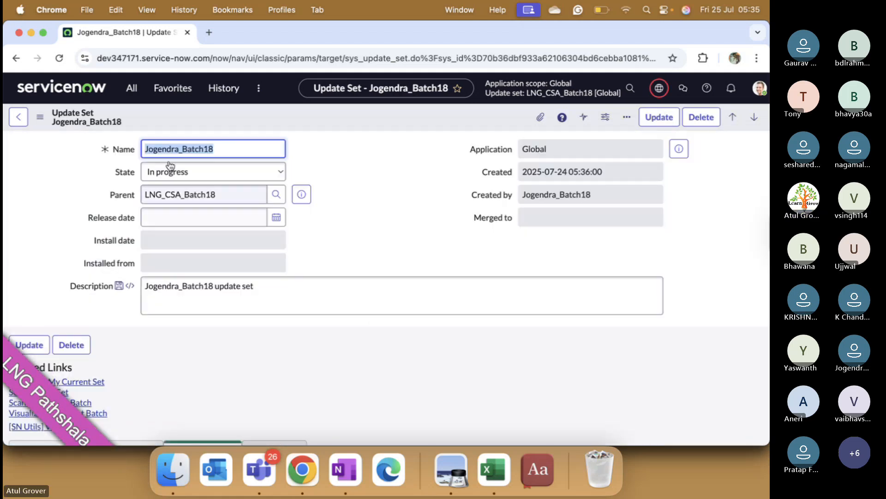
left_click(19, 117)
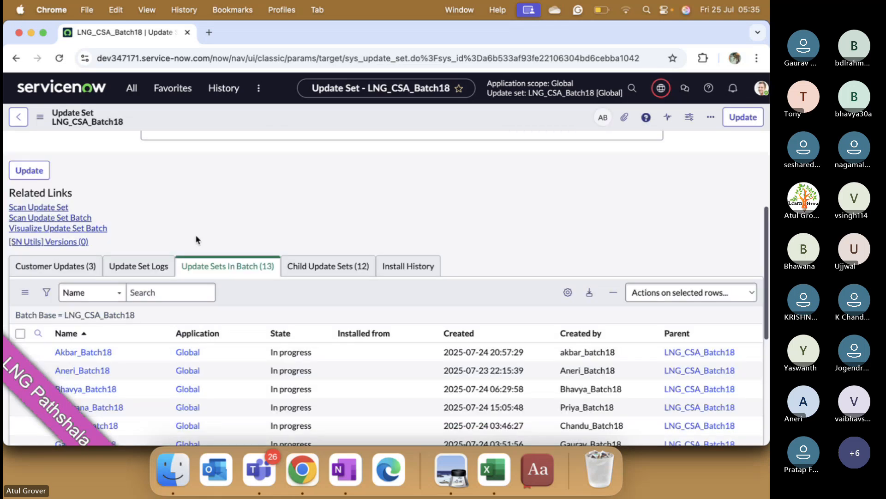
- Open the fifth update set in the batch, view its child update sets, and return to LNG_CSA_Batch18
scroll(109, 239, "down", 4)
left_click(109, 249)
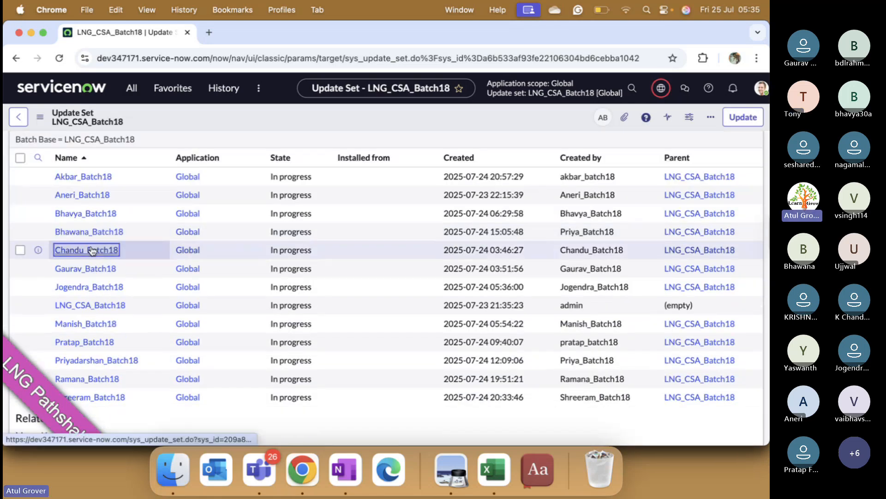
scroll(212, 258, "down", 5)
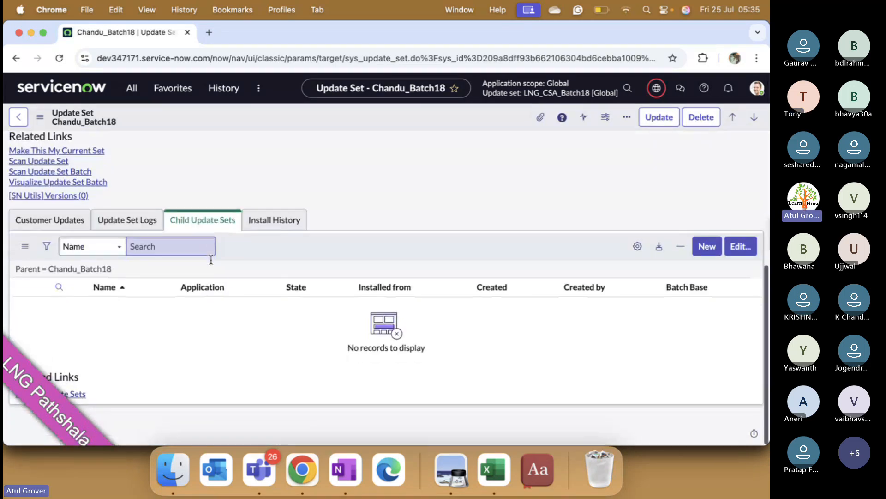
left_click(18, 117)
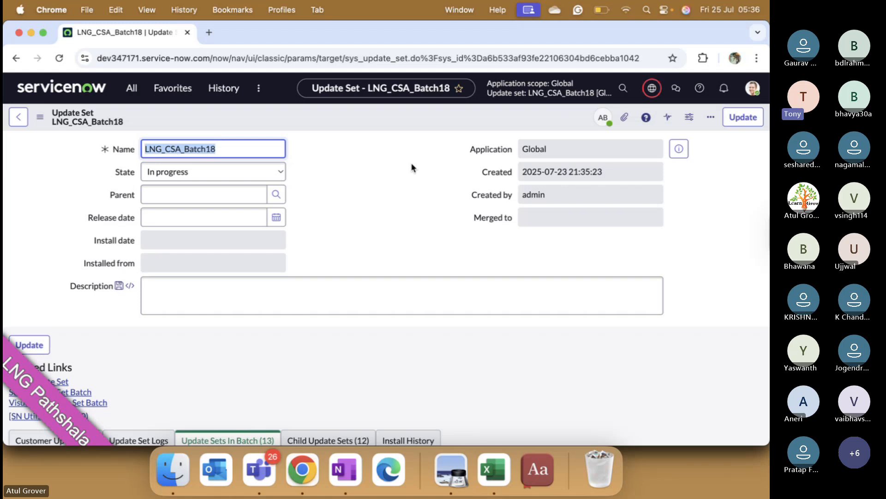
- Show which other user is viewing the LNG_CSA_Batch18 record, and dismiss the user card
left_click(603, 119)
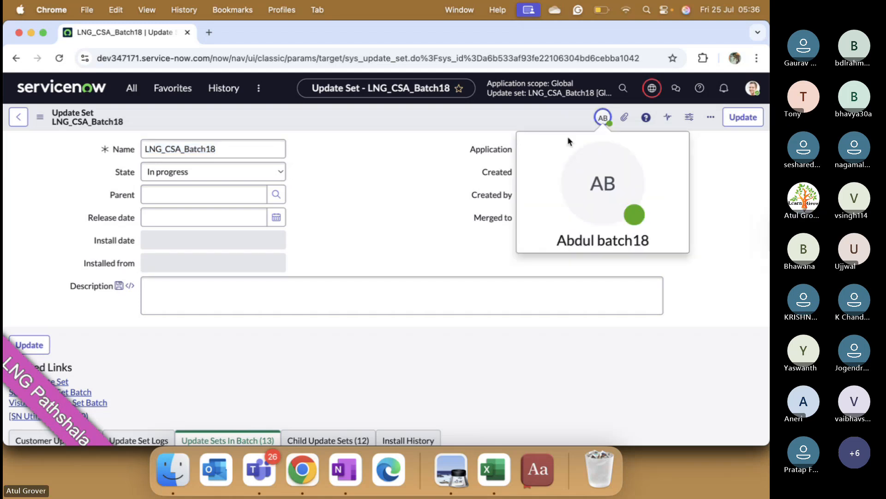
left_click(389, 201)
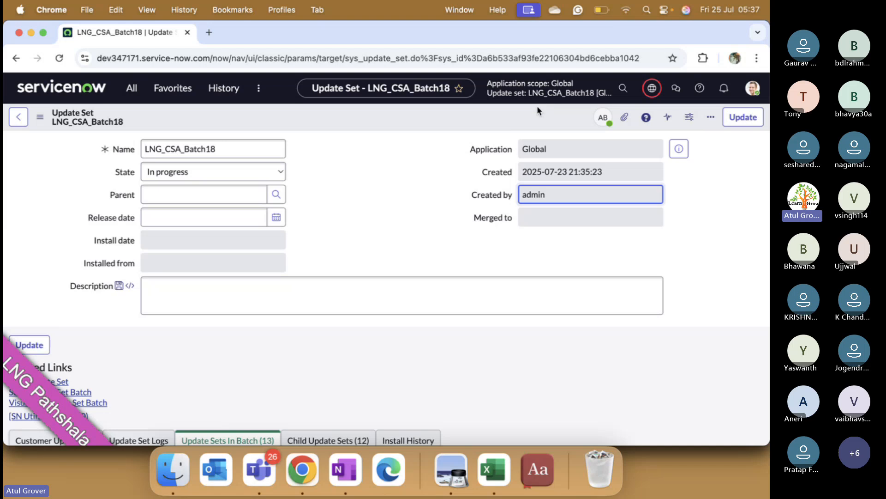
- Look through the update sets selectable in the header without changing the current one, and close the list
left_click(657, 90)
left_click(732, 146)
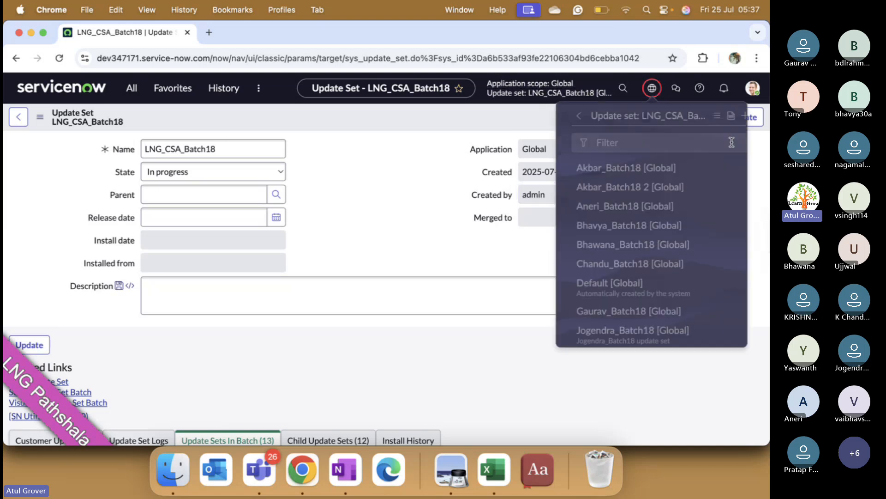
scroll(635, 251, "down", 10)
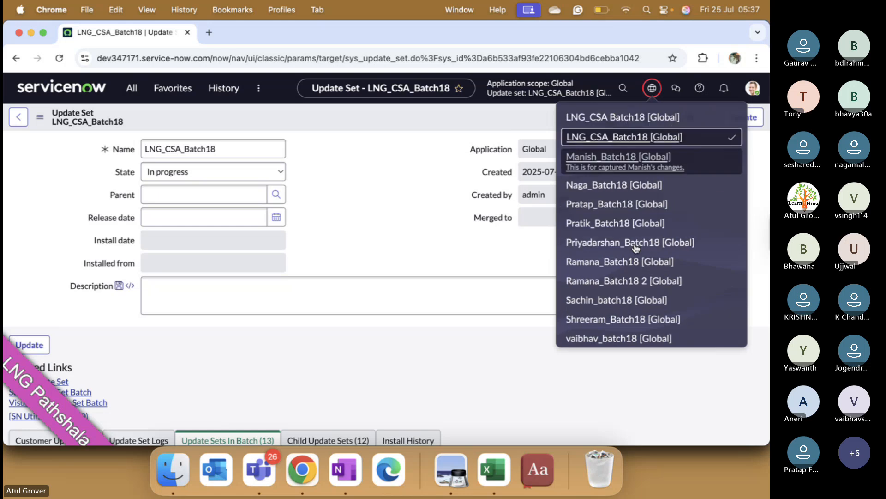
scroll(637, 248, "up", 10)
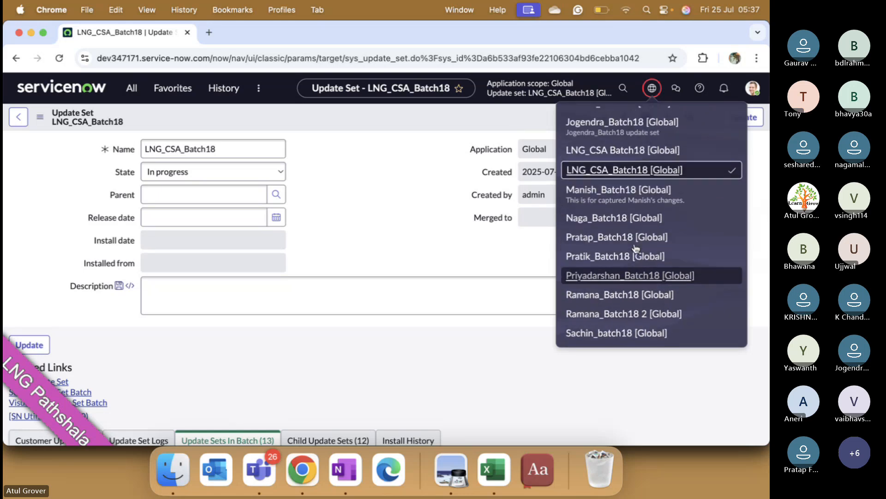
scroll(636, 248, "down", 10)
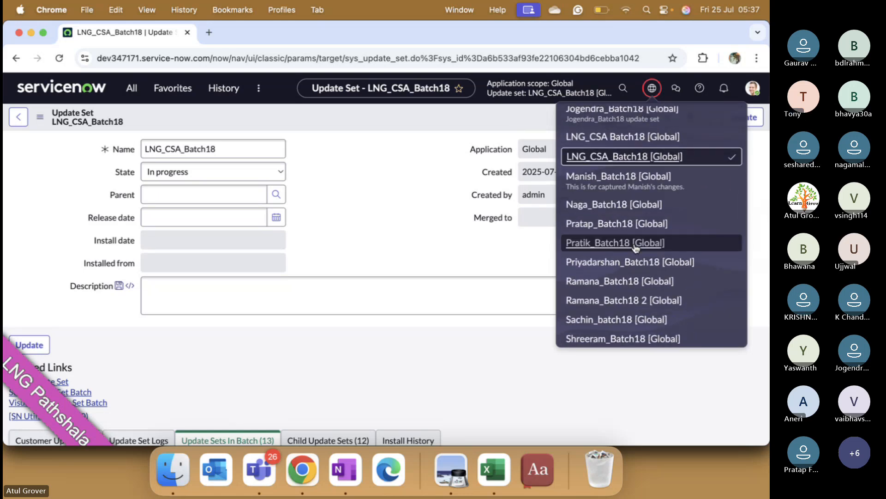
scroll(636, 248, "up", 10)
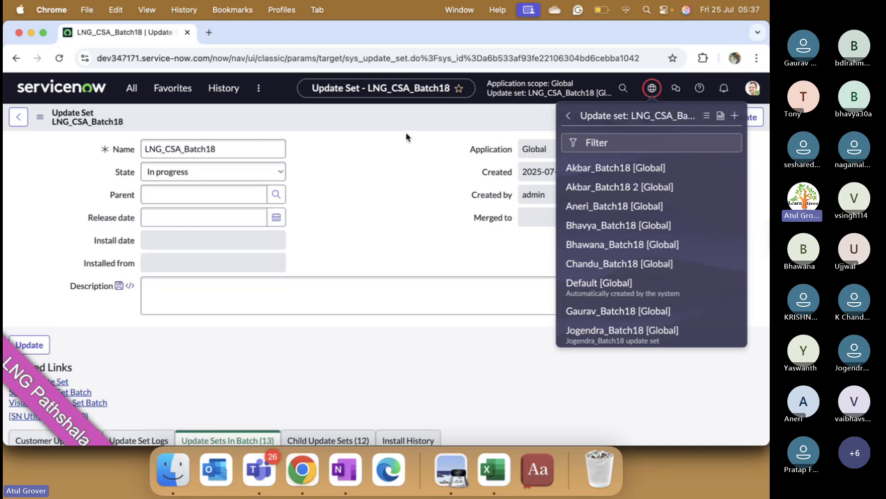
left_click(439, 124)
- Run a global search for "LNG"
left_click(624, 88)
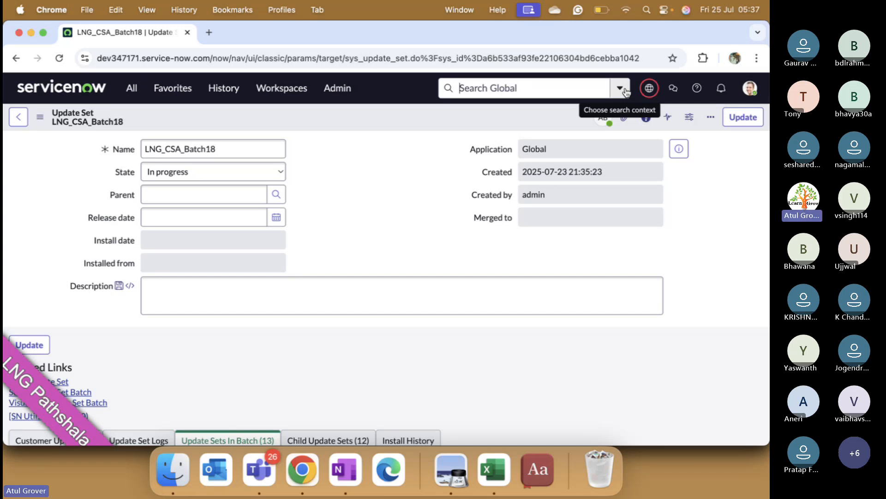
type("LNG")
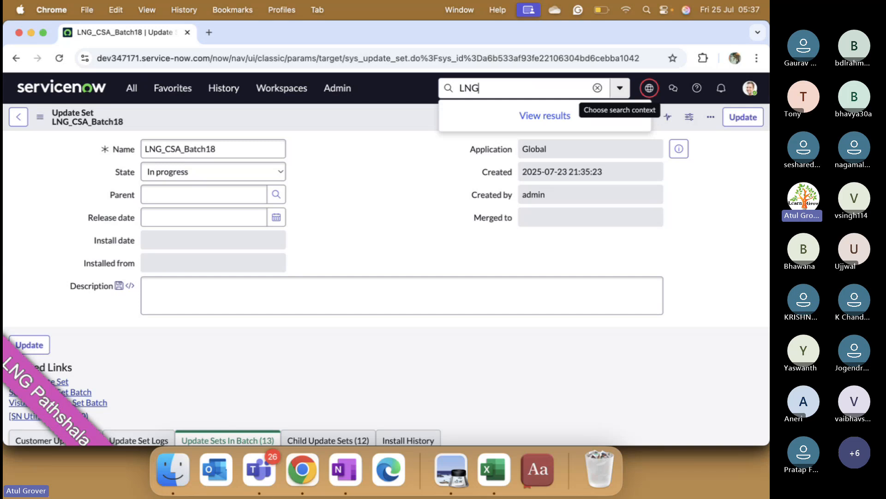
key("Return")
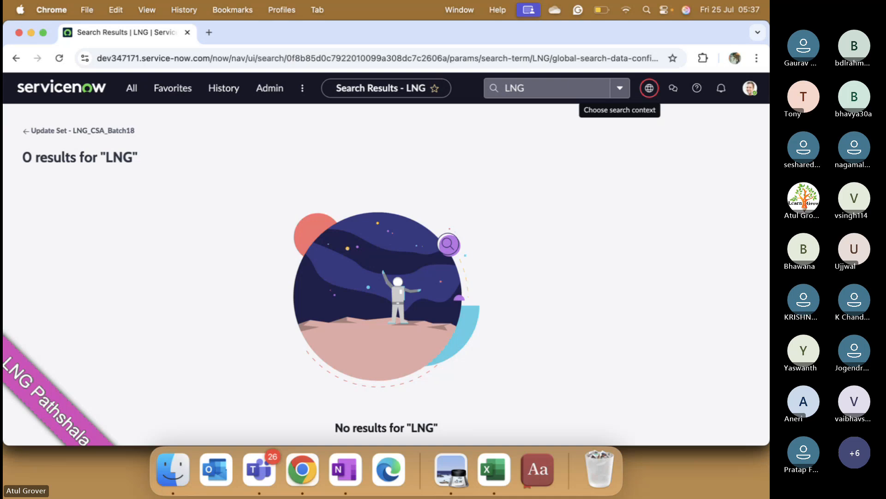
- Run a global search for "batch18" and look through the matching user records
left_click(560, 89)
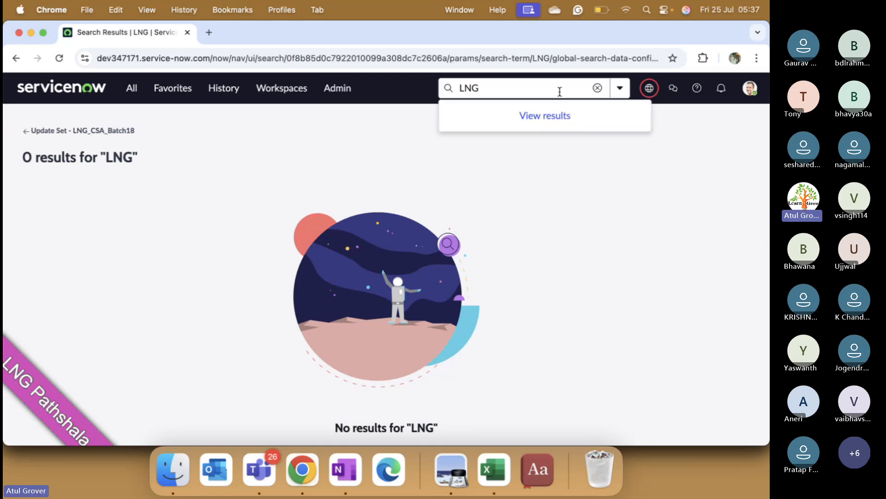
key("BackSpace")
key("BackSpace")
key("BackSpace")
type("batch")
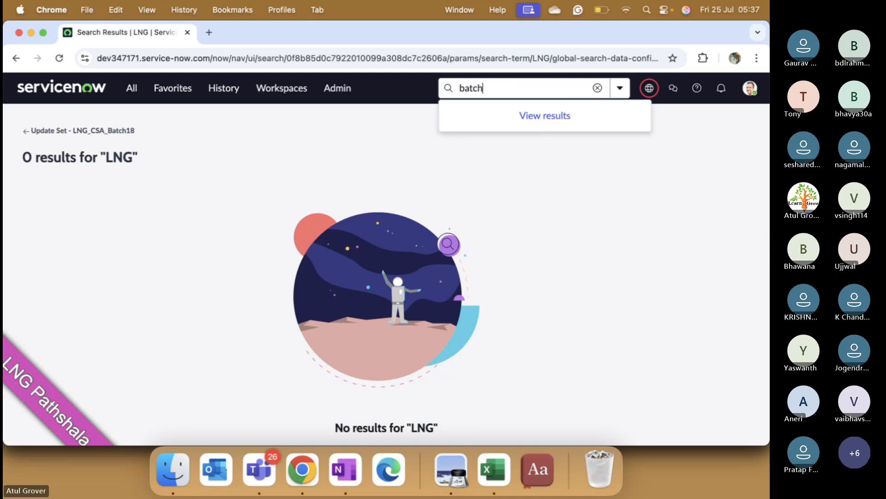
type("18")
key("Return")
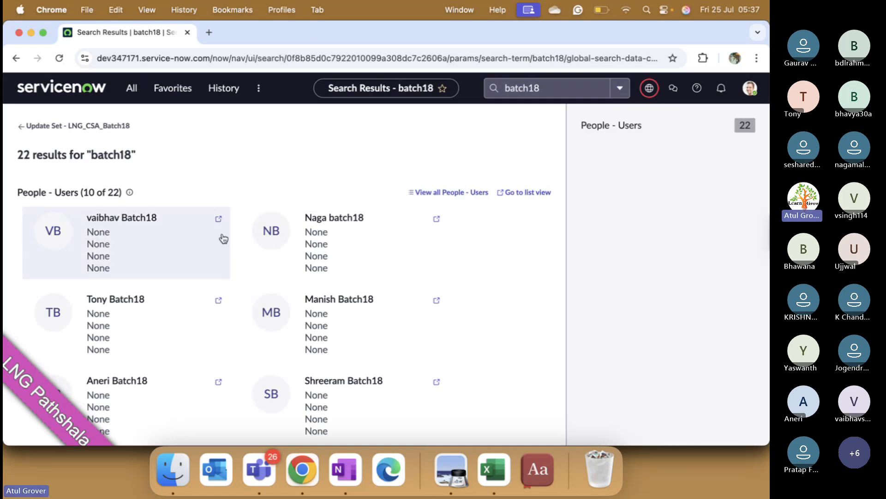
scroll(224, 238, "down", 5)
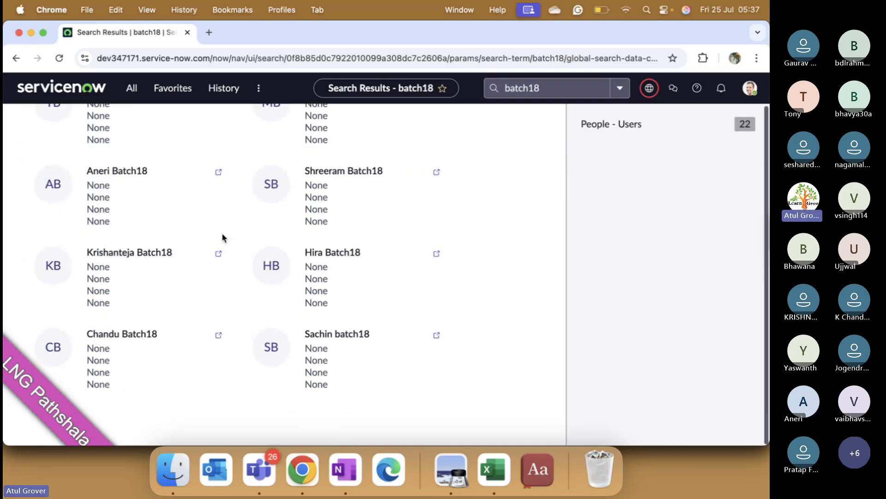
scroll(224, 238, "up", 5)
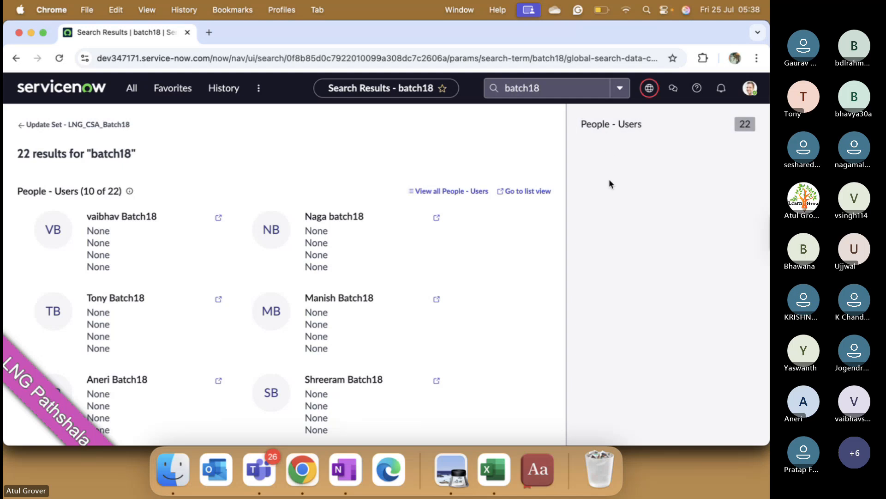
- Run a global search for "email", review the grouped results, and clear the search term to show recent searches
left_click(546, 88)
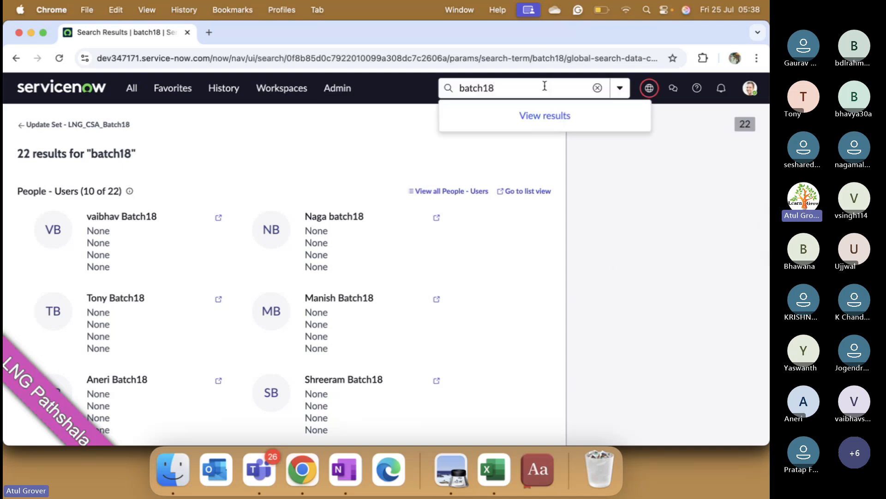
type("email")
key("Return")
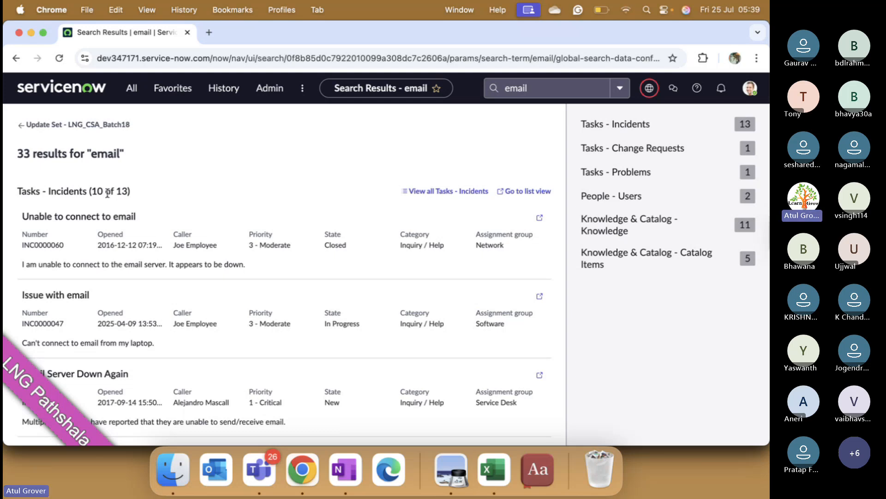
left_click_drag(106, 191, 90, 190)
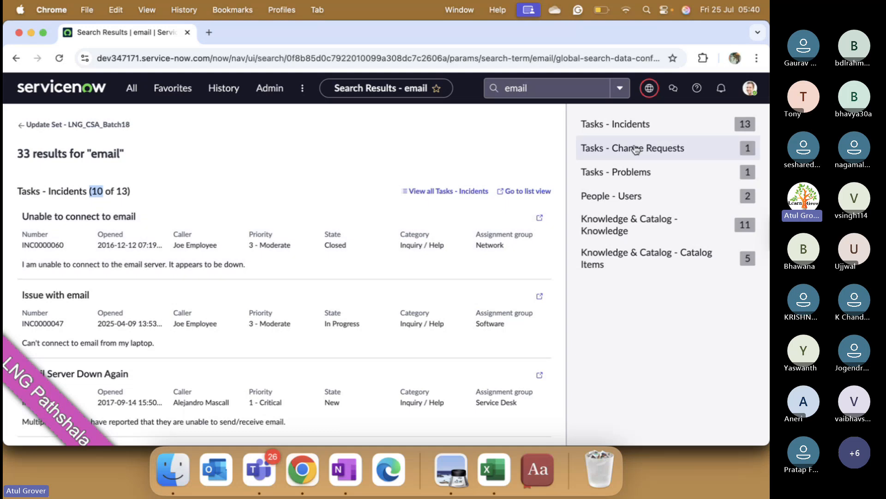
key("XF86MonBrightnessUp")
key("XF86MonBrightnessUp")
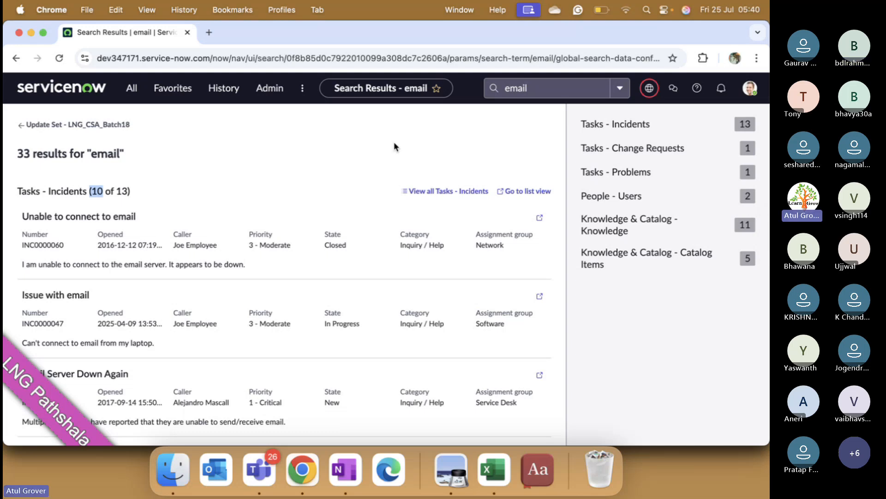
left_click(542, 89)
key("BackSpace")
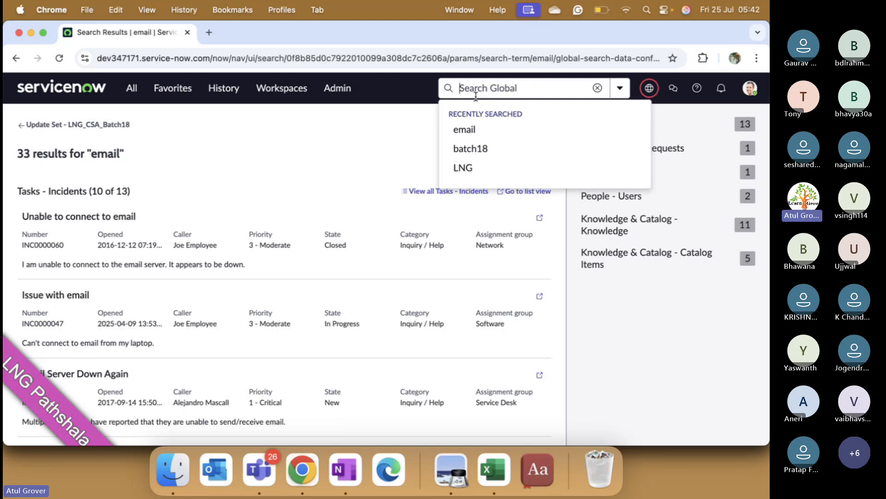
- Filter the application modules by "incident" and open the Self-Service Incidents list
left_click(138, 91)
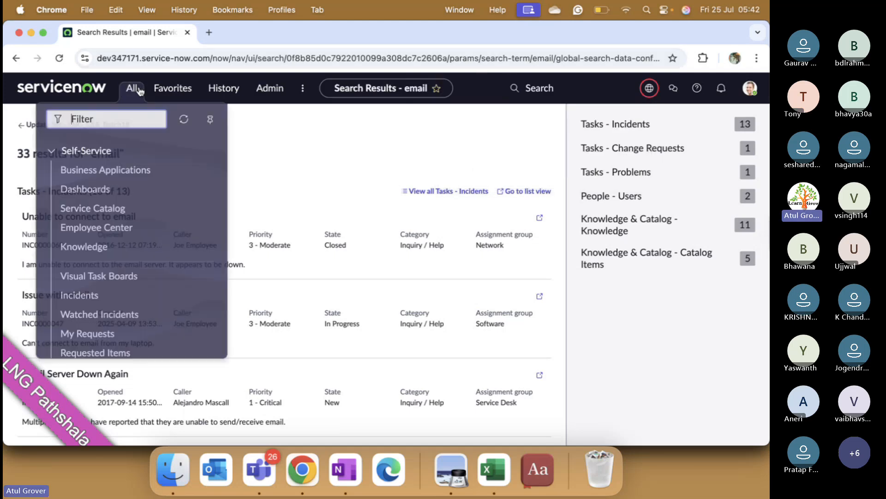
type("incod")
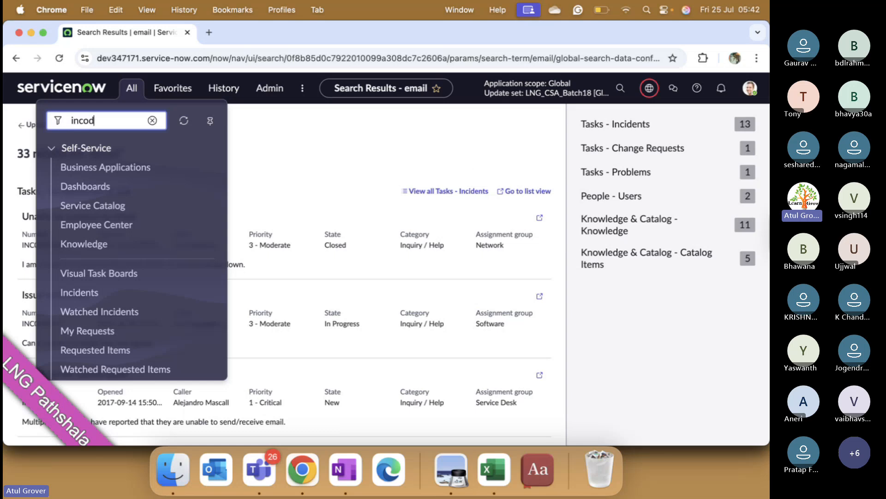
key("BackSpace")
key("BackSpace")
type("idnet")
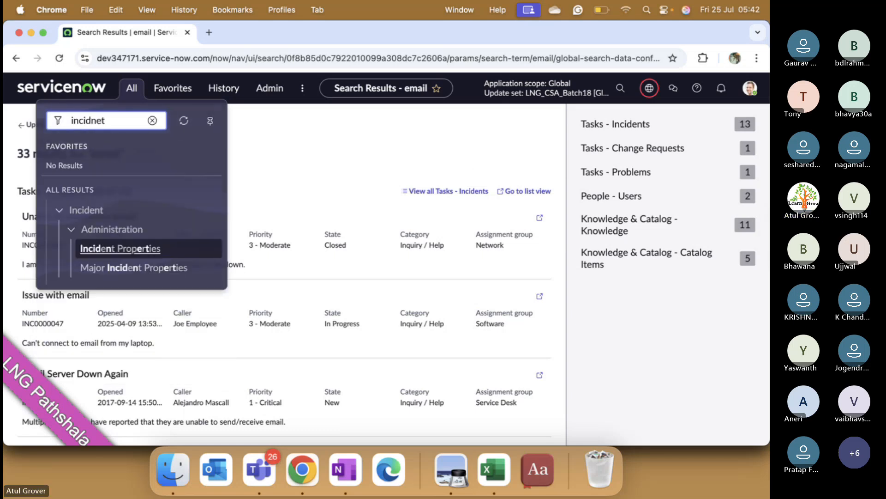
key("BackSpace")
key("BackSpace")
key("BackSpace")
type("ent")
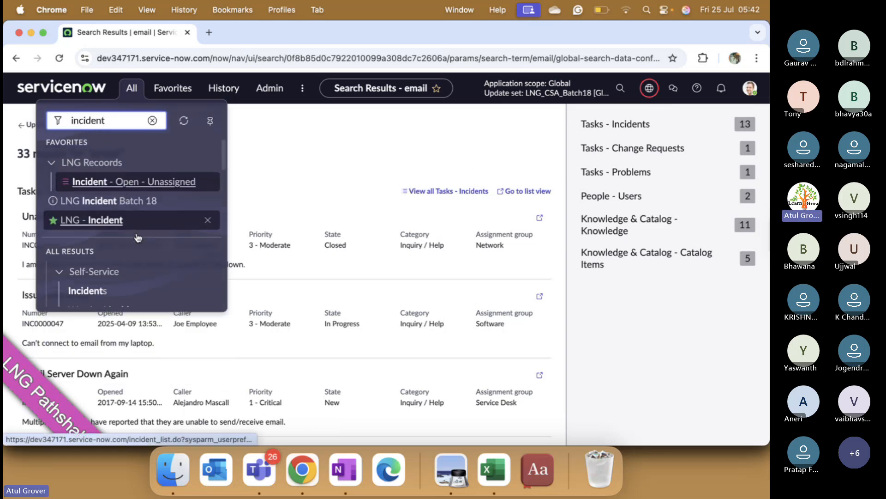
scroll(138, 238, "down", 3)
left_click(82, 209)
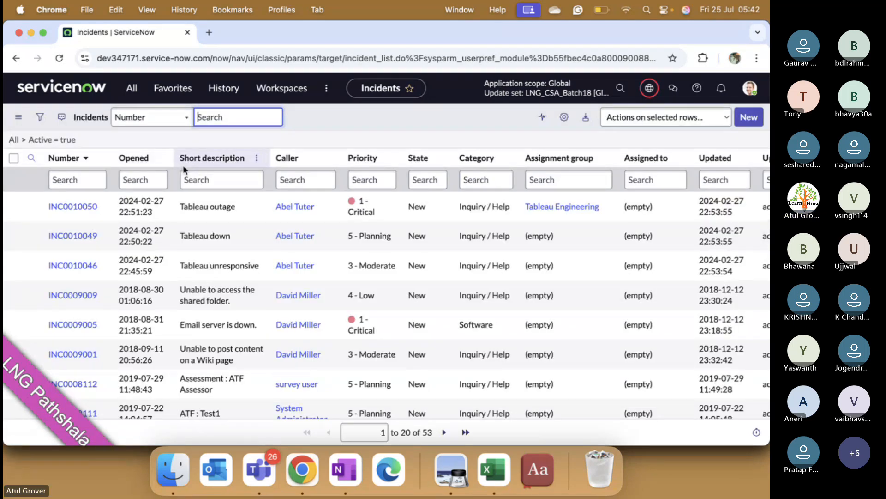
- Find incident INC0010050 through the global search, using the number copied from the list, and open its record
left_click(101, 211)
left_click_drag(100, 207, 43, 206)
key("super+c")
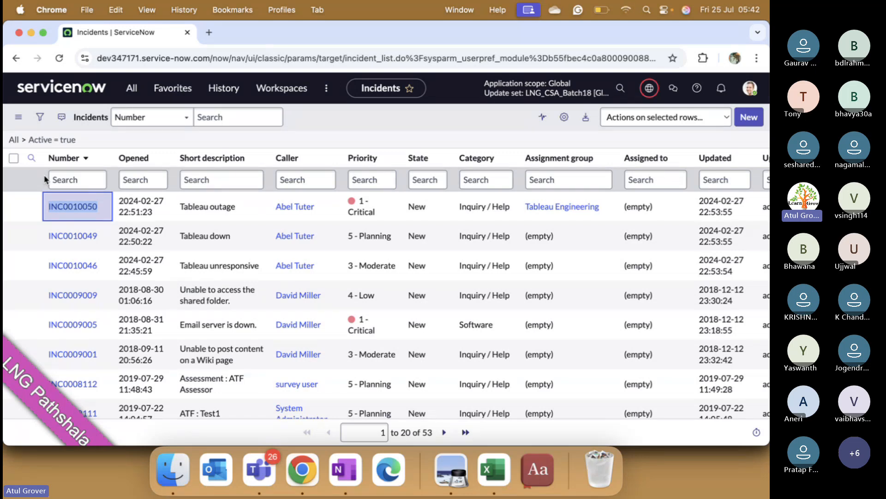
left_click(621, 88)
key("super+v")
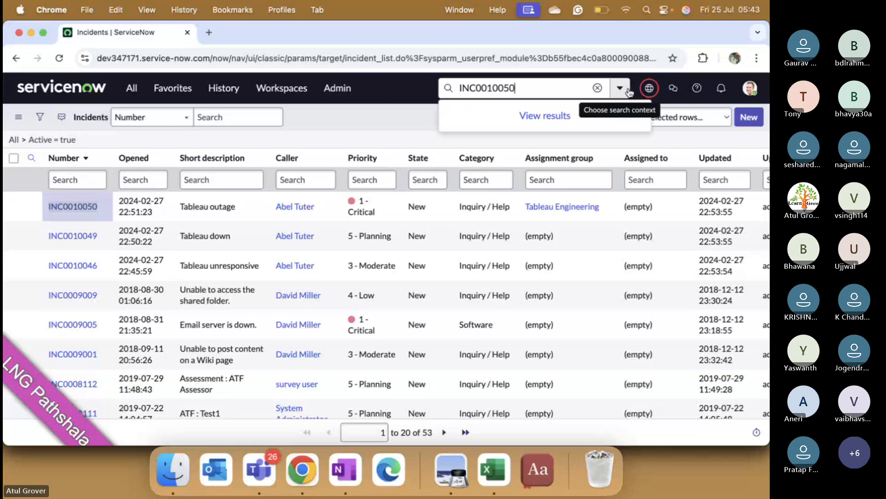
key("Return")
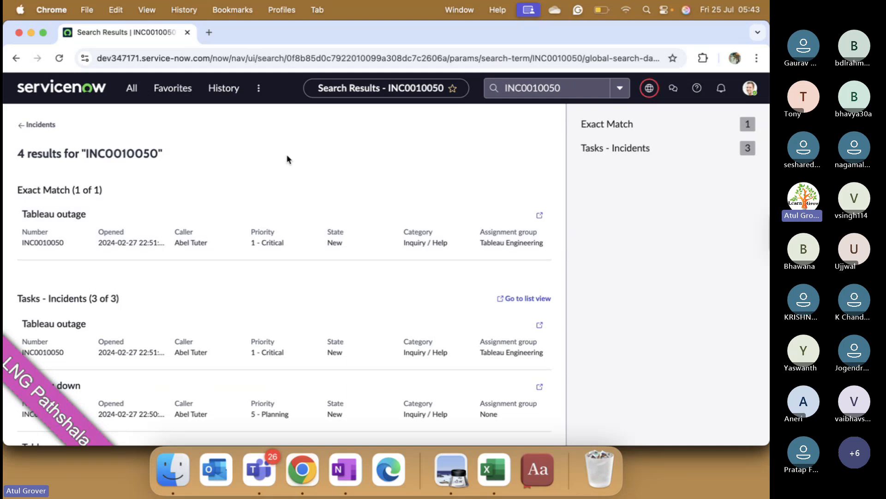
scroll(78, 277, "down", 3)
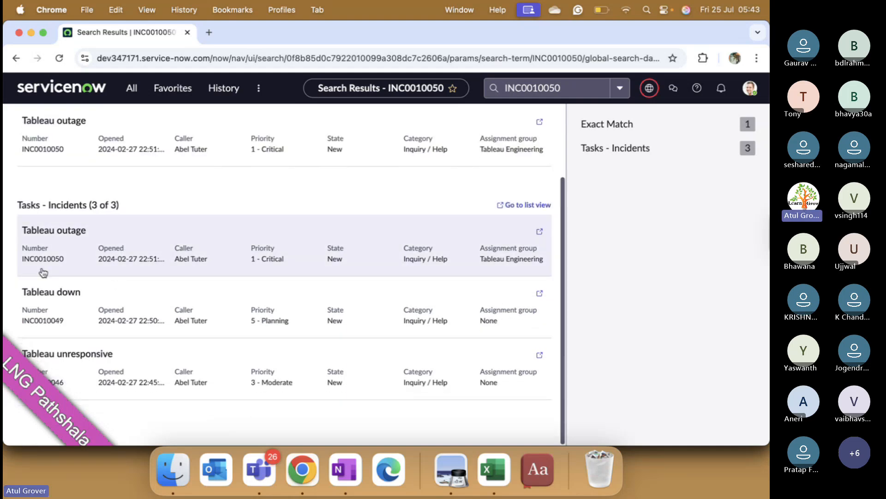
left_click(40, 257)
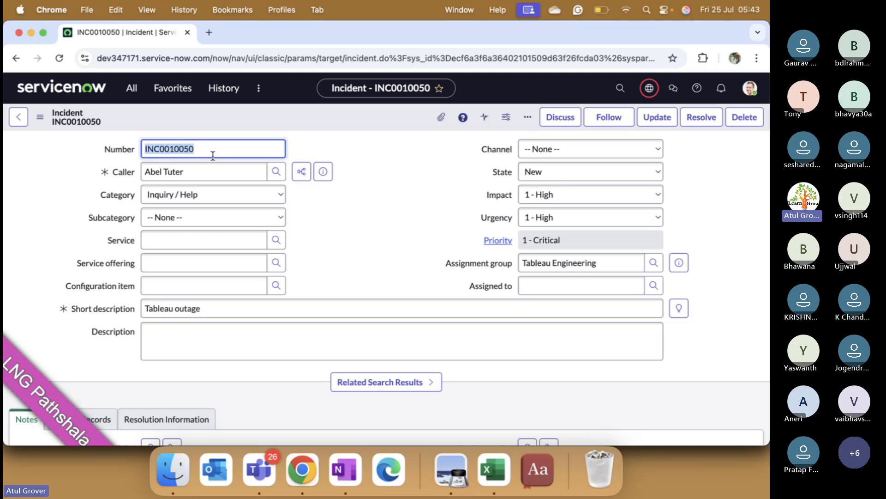
- Switch the search context to Service Operations Workspace and search there for incident INC0010050
left_click(621, 88)
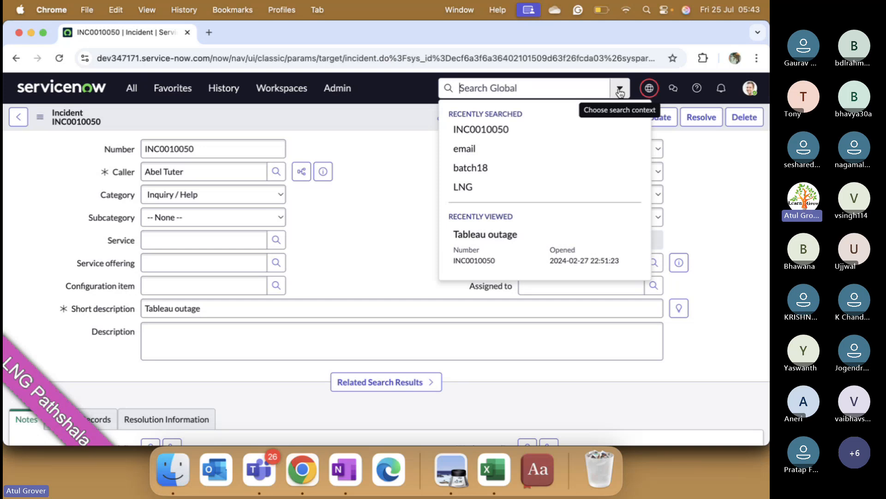
left_click(620, 92)
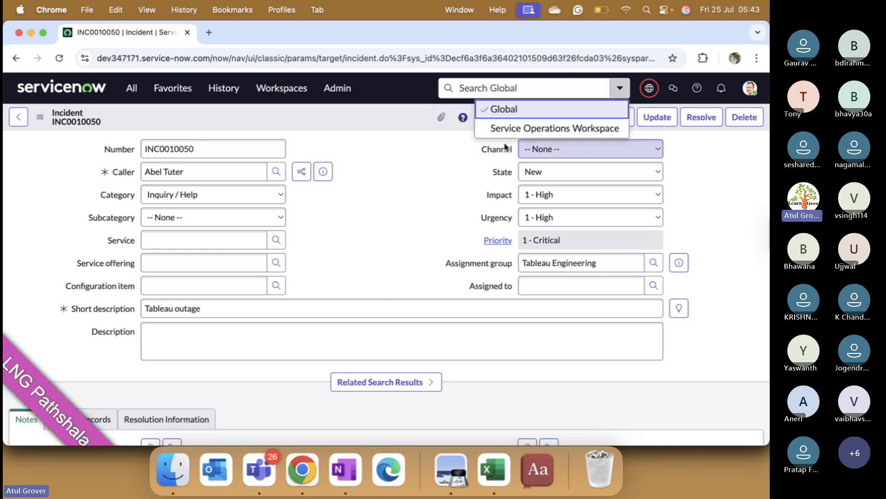
key("Down")
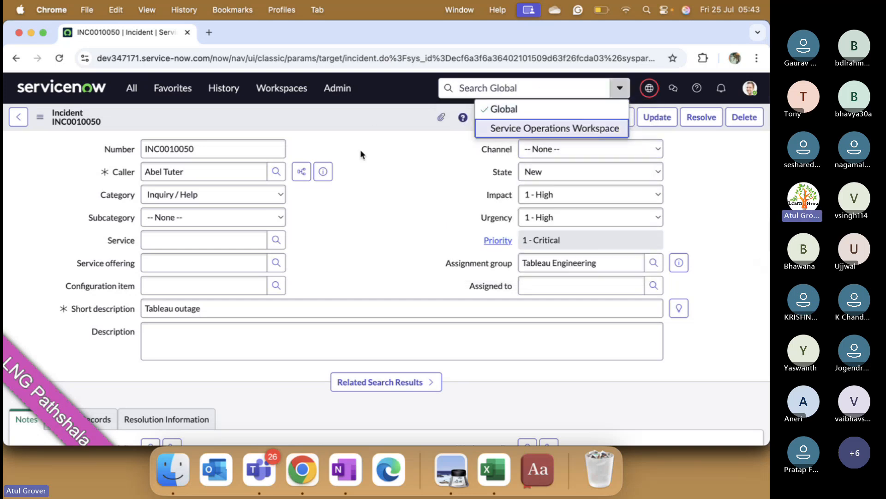
left_click(510, 132)
left_click(525, 88)
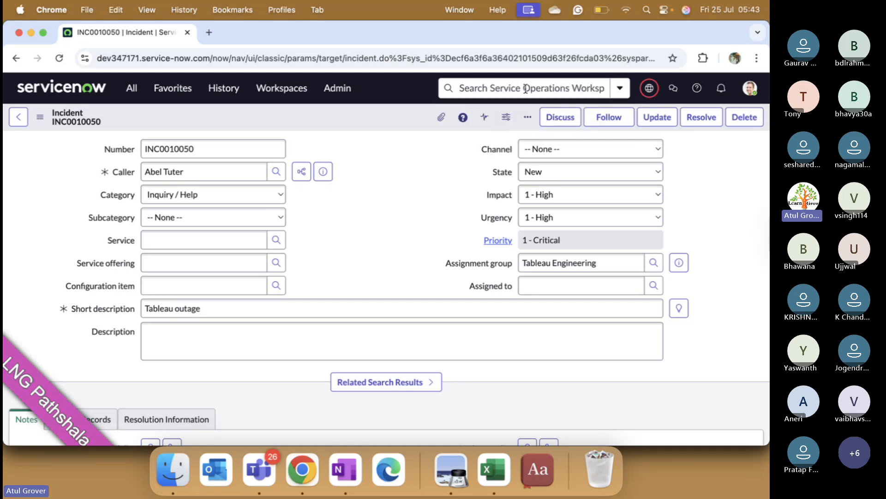
type("INC0010050")
key("Return")
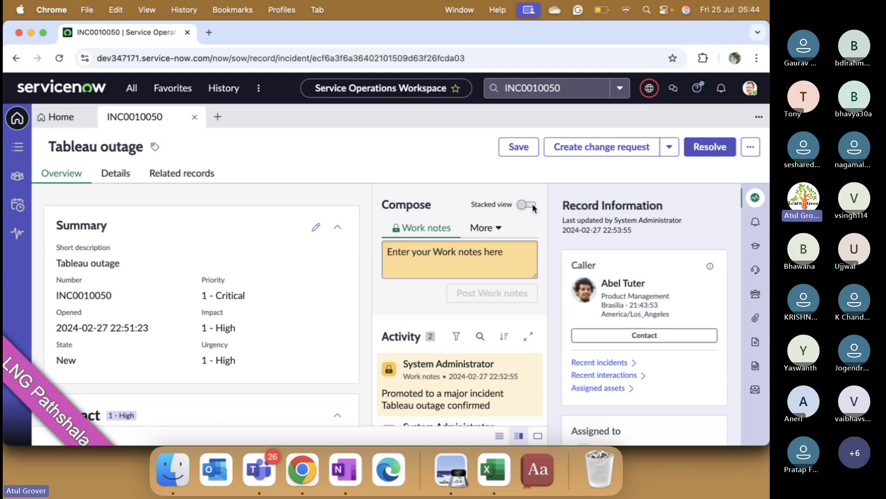
- Set the search context back to Global with an empty search term, and return to the home page
left_click(615, 91)
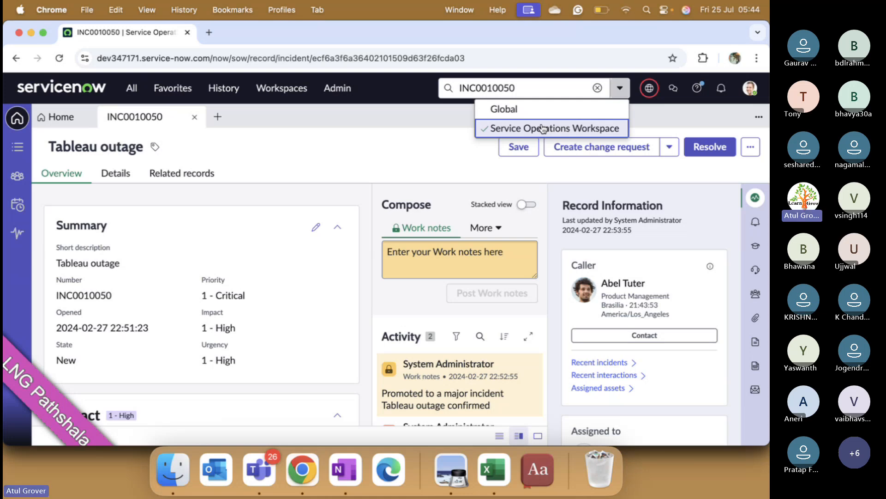
left_click(531, 116)
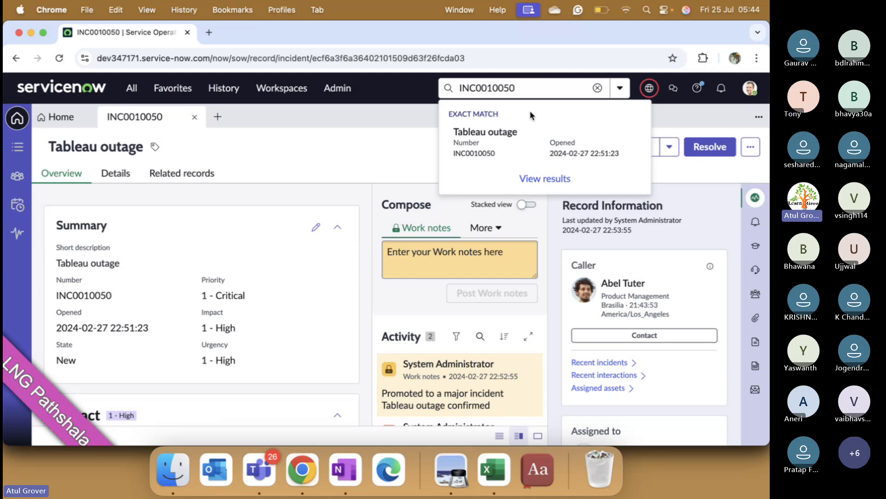
left_click(597, 87)
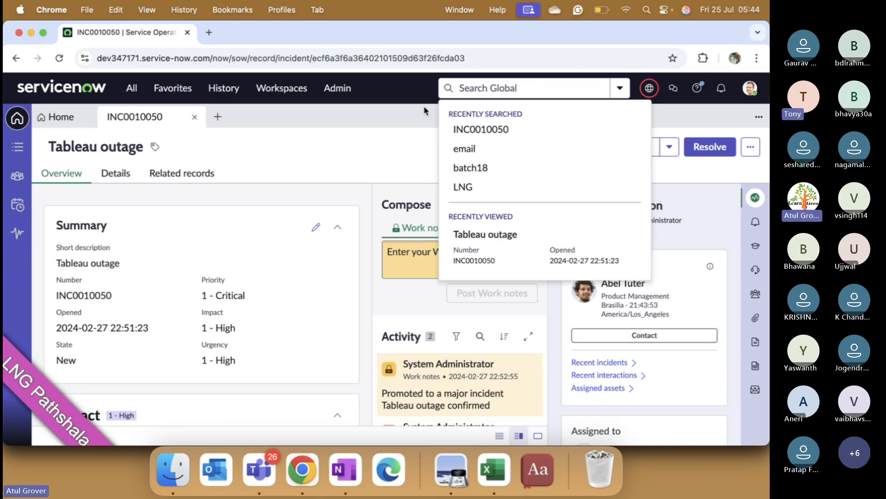
left_click(366, 126)
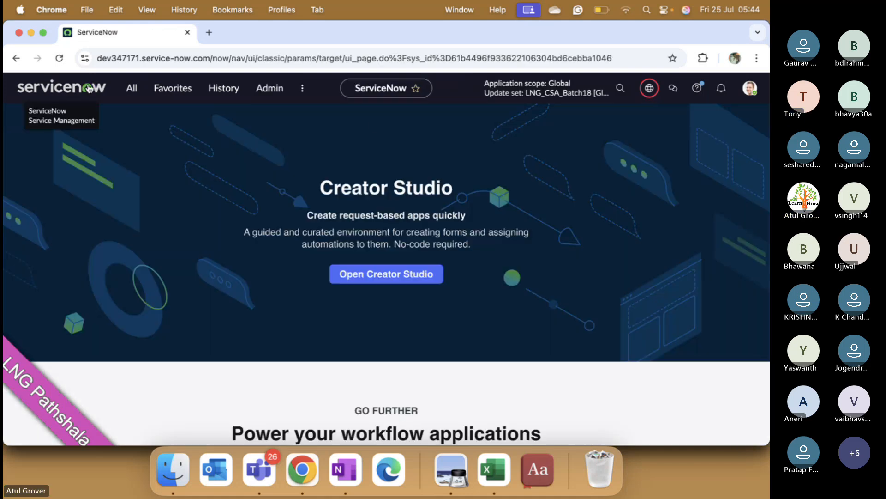
- Impersonate the batch 18 demo user, finding the account by name in the user search
left_click(750, 89)
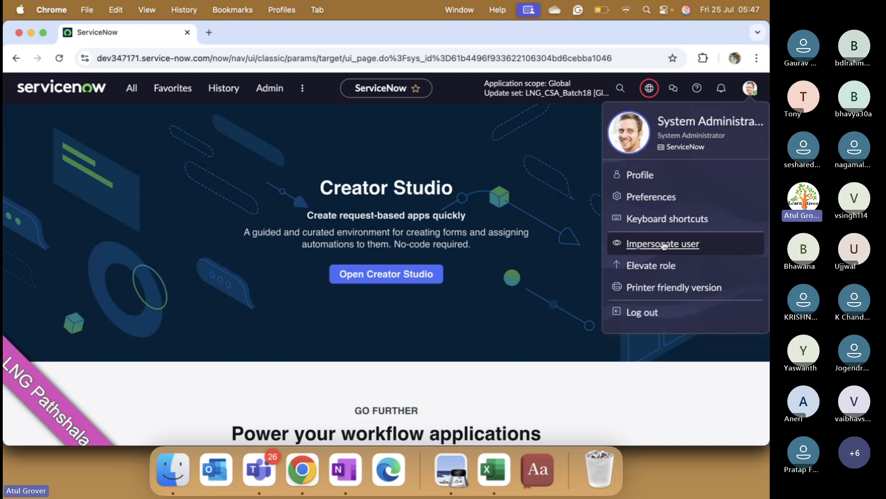
left_click(664, 244)
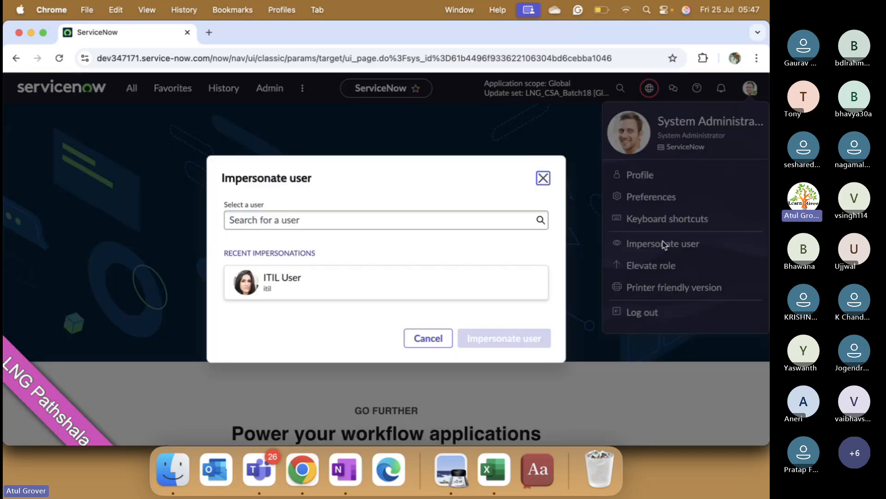
left_click(467, 227)
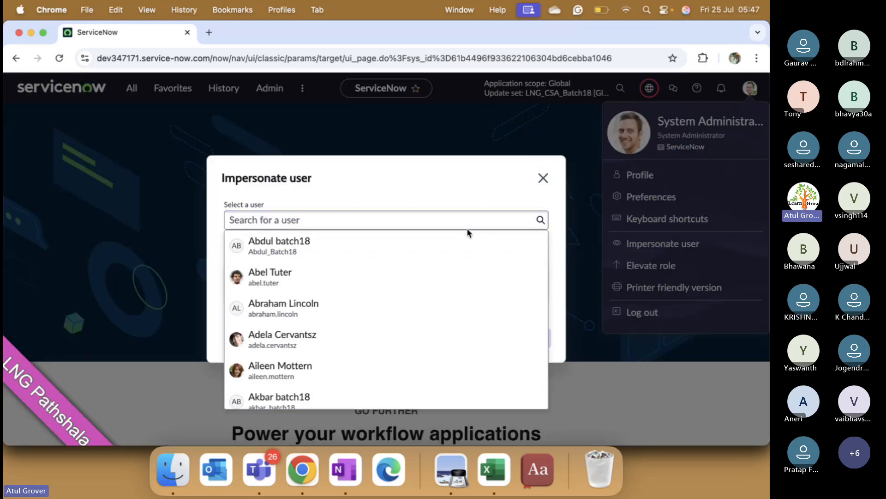
left_click(428, 221)
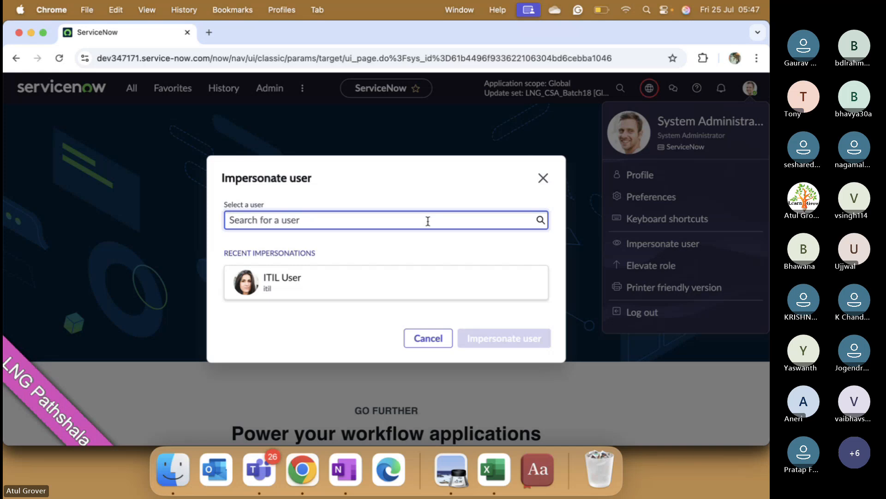
type("prata")
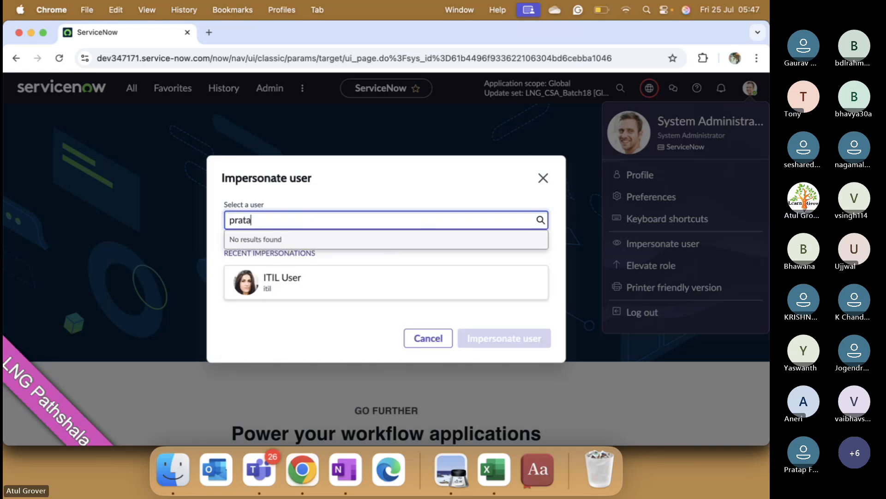
left_click(283, 241)
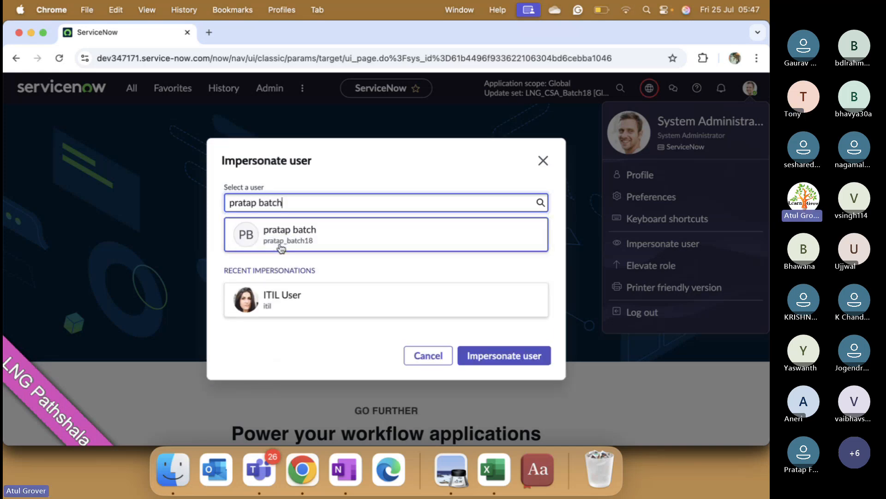
left_click(487, 363)
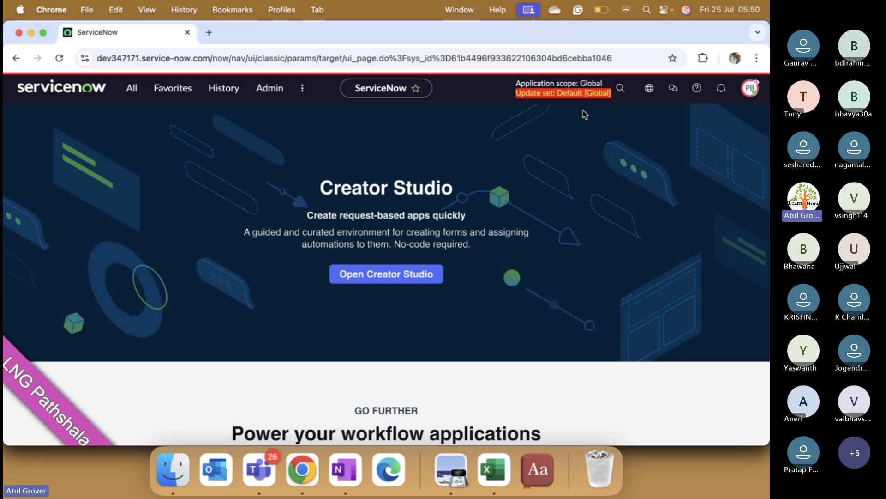
- End the impersonation and return to the System Administrator session
left_click(753, 90)
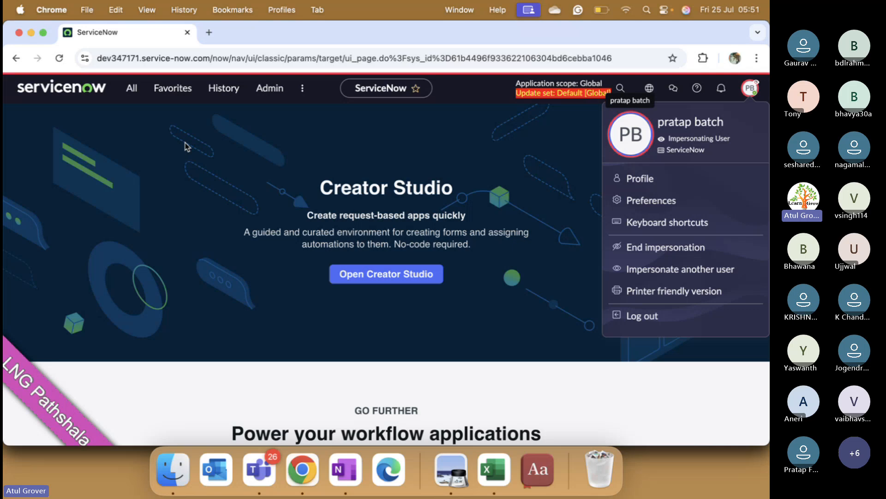
left_click(634, 249)
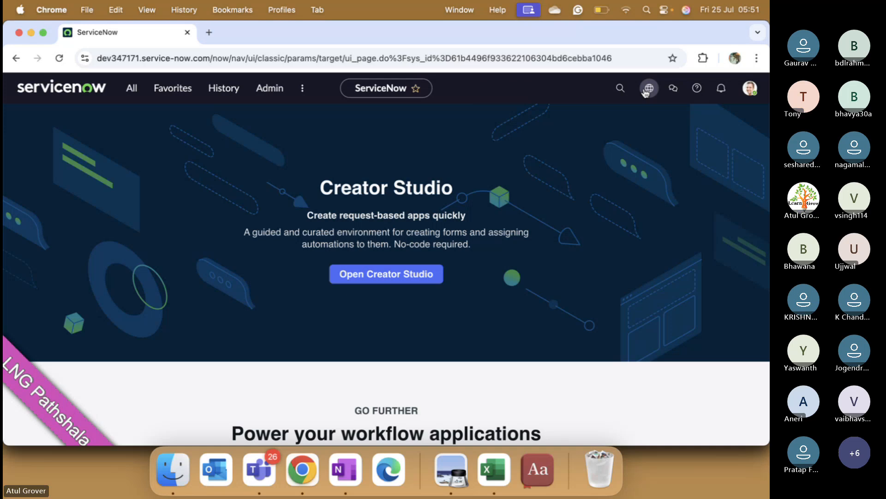
mouse_move(646, 92)
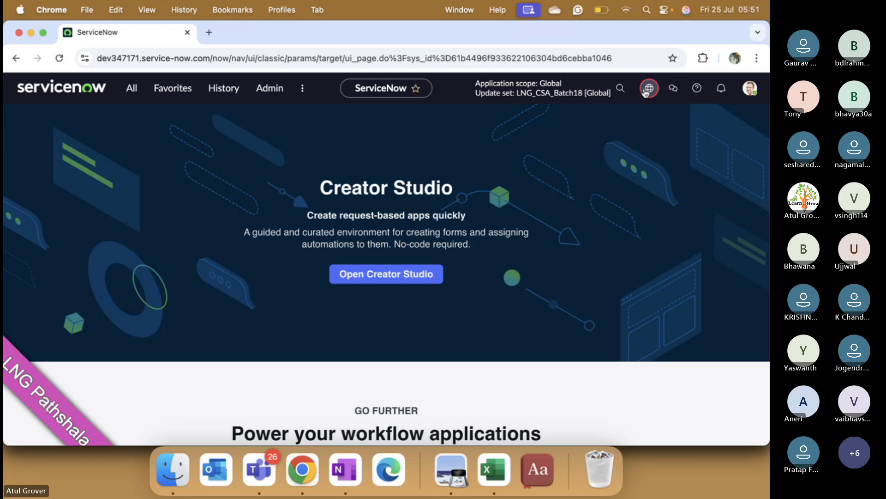
key("ctrl+Up")
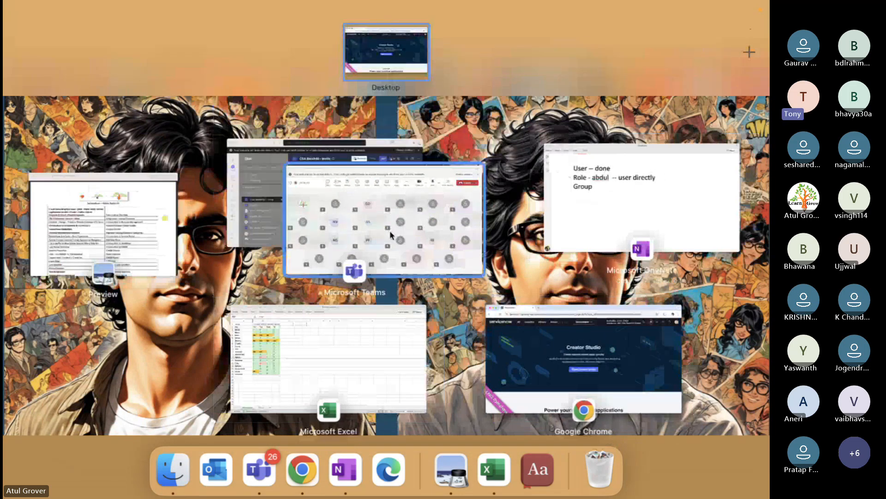
left_click(391, 235)
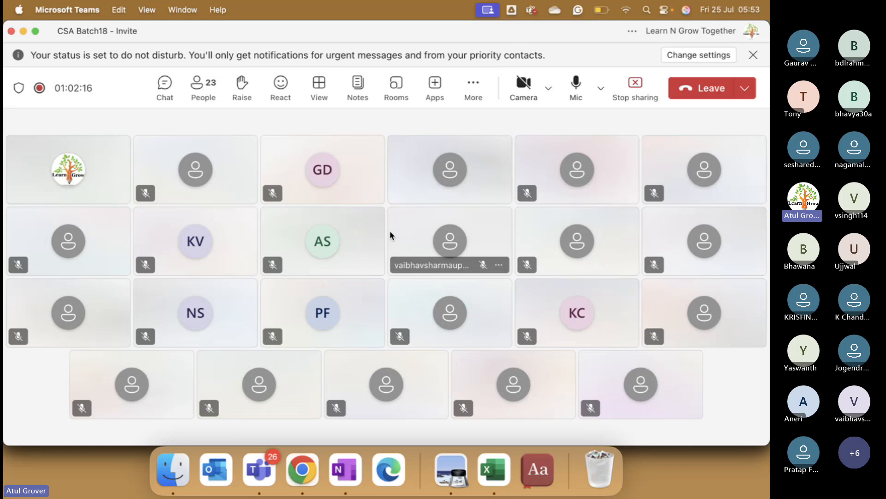
left_click(303, 471)
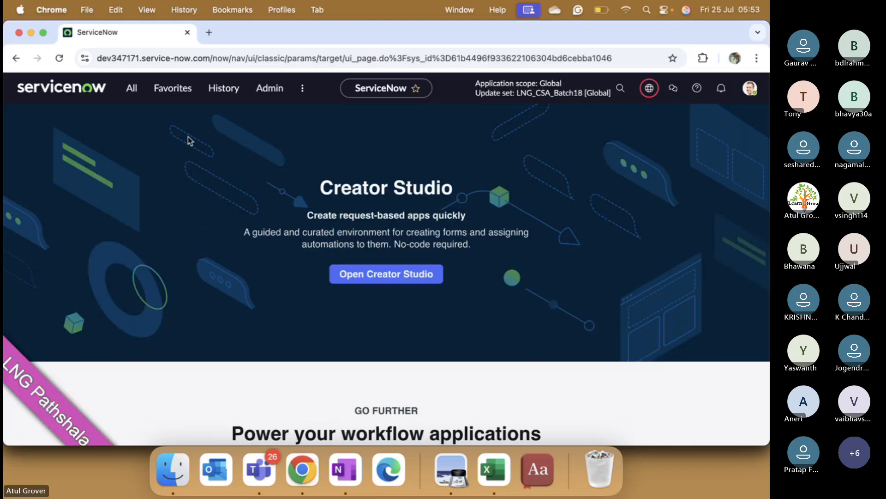
left_click(131, 89)
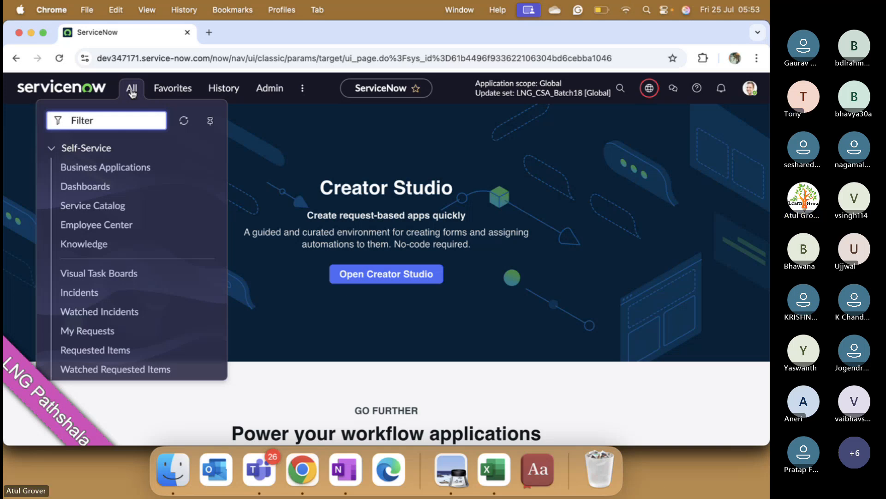
key("super+Tab")
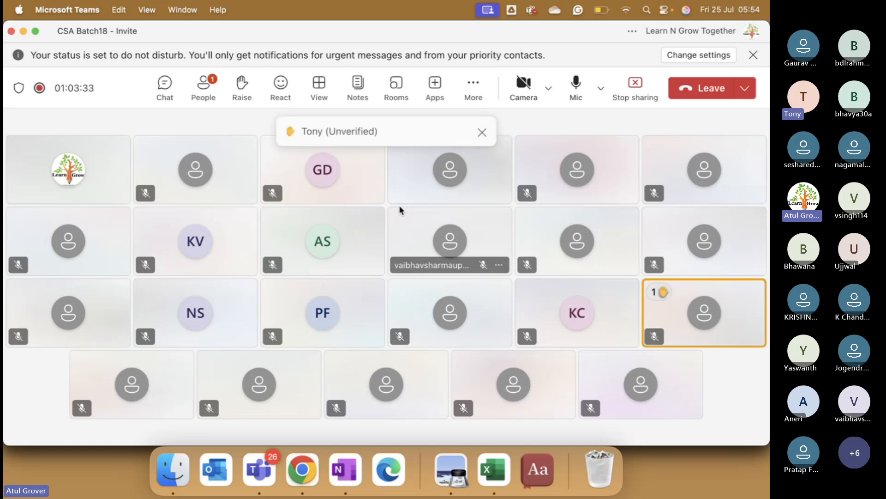
left_click(303, 469)
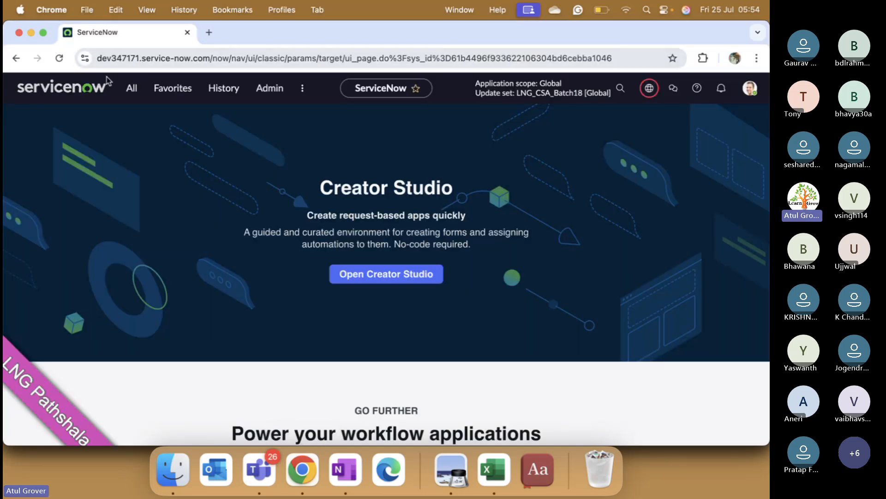
- Filter the application modules by "user a", open the User Administration Users list and start a new user record
left_click(132, 89)
type("user a")
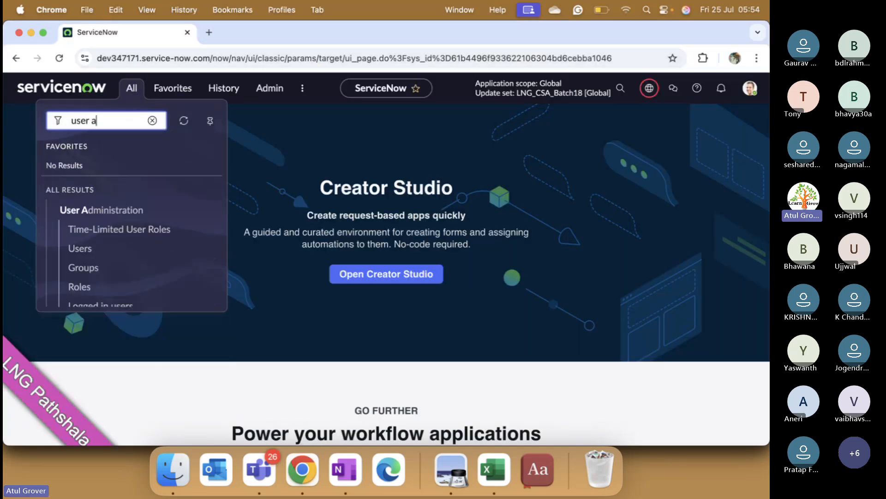
left_click(81, 248)
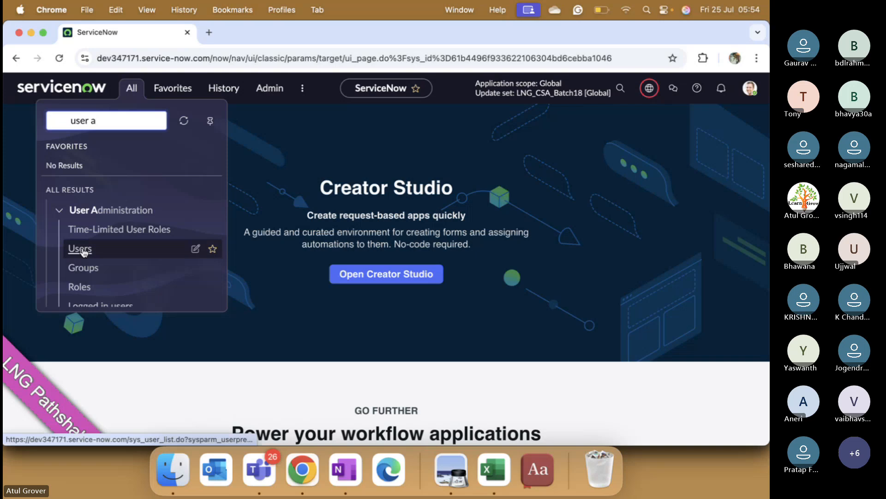
left_click(749, 116)
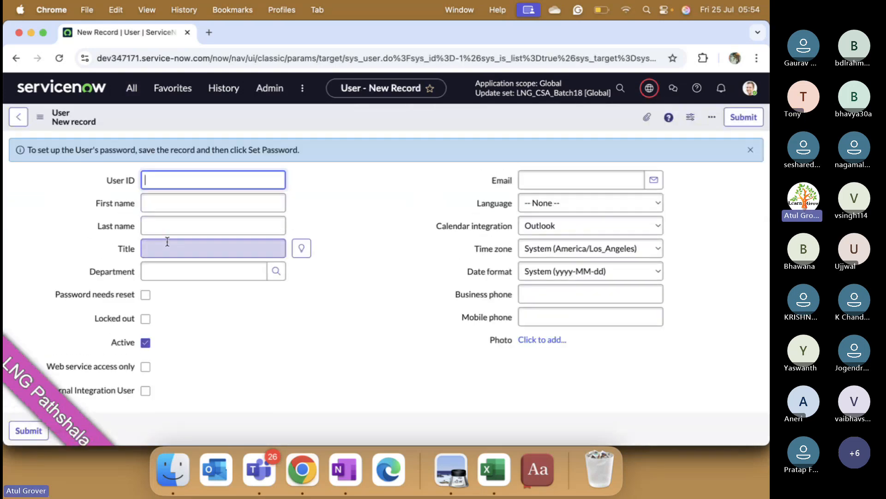
left_click(158, 250)
left_click(161, 267)
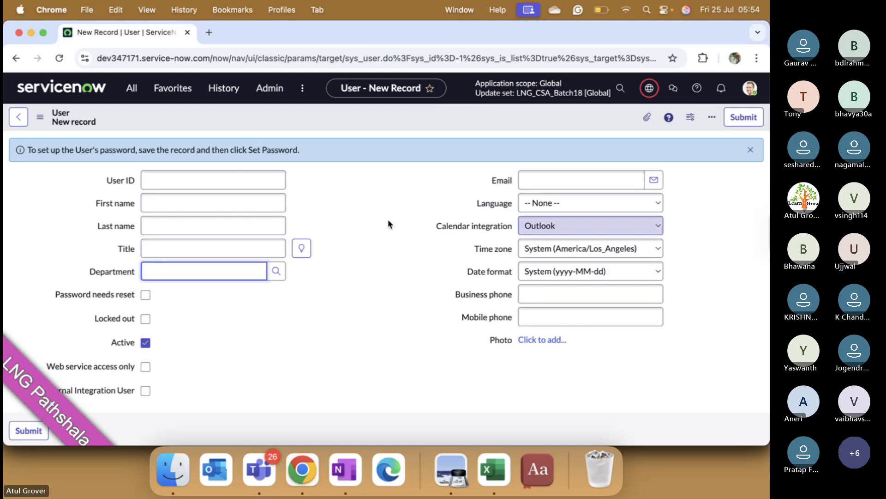
left_click(564, 213)
left_click(405, 281)
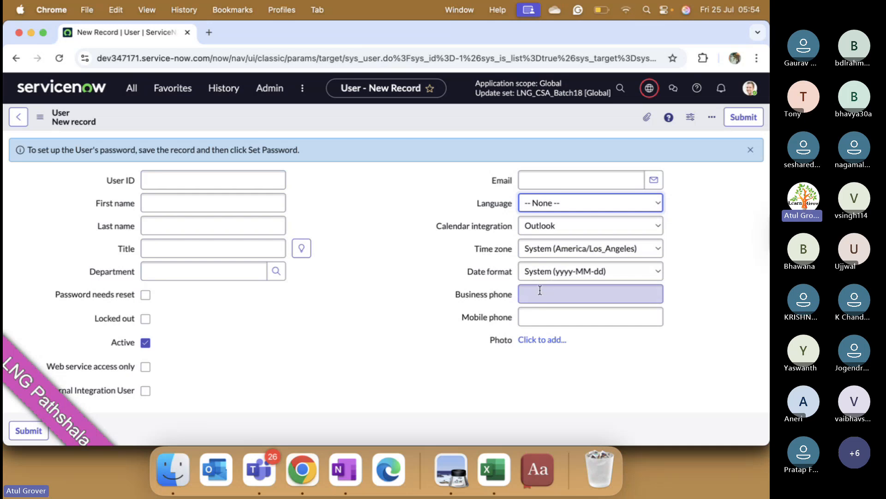
- Enter Firstname_Demo_batch18 as the User ID of the new user record
left_click(226, 184)
type("Firsr")
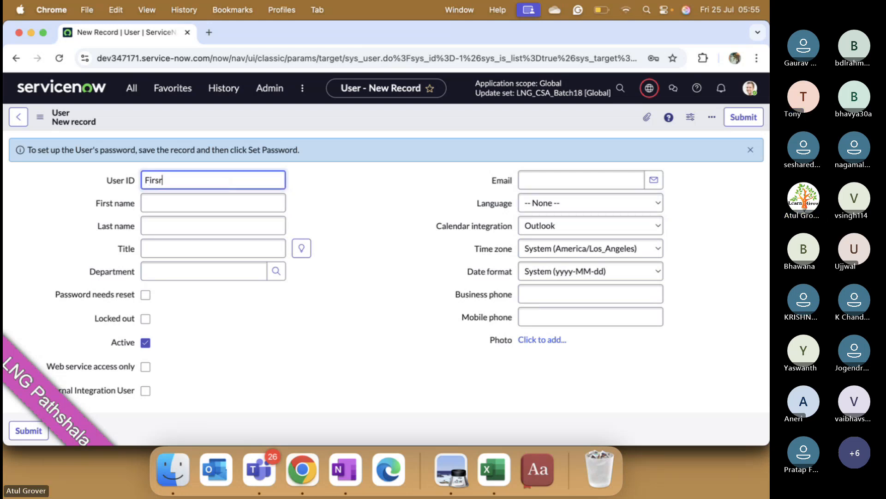
key("BackSpace")
type("name_Demo_vat")
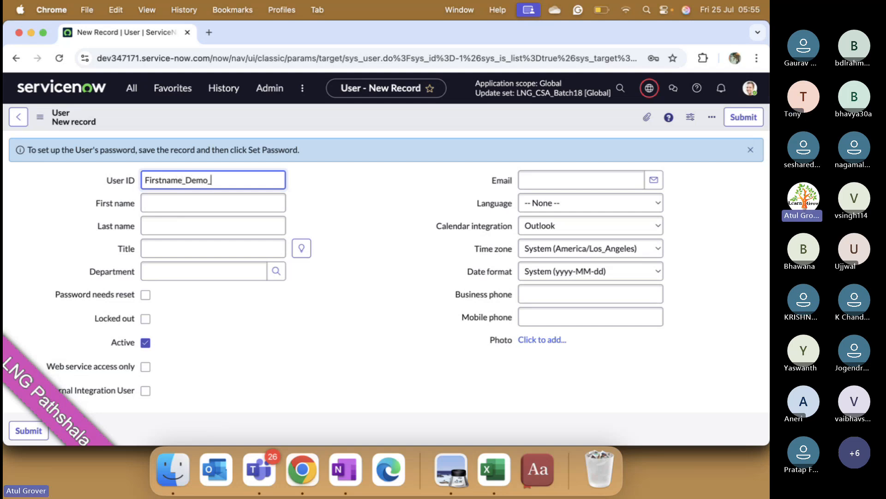
key("BackSpace")
key("BackSpace")
key("BackSpace")
type("bact")
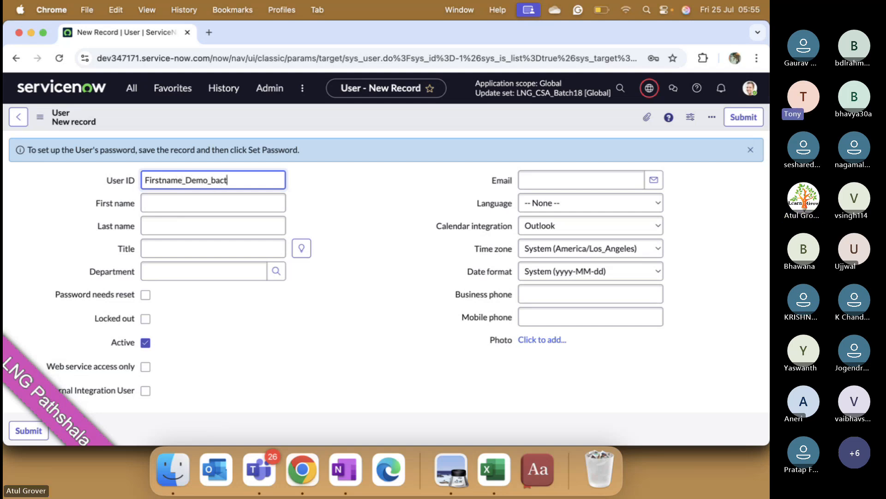
type("18")
key("BackSpace")
key("BackSpace")
key("BackSpace")
key("BackSpace")
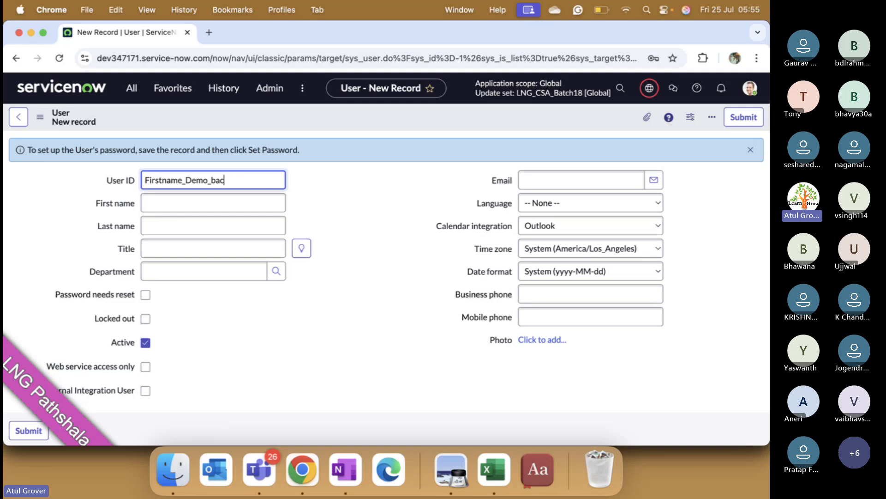
type("tch18")
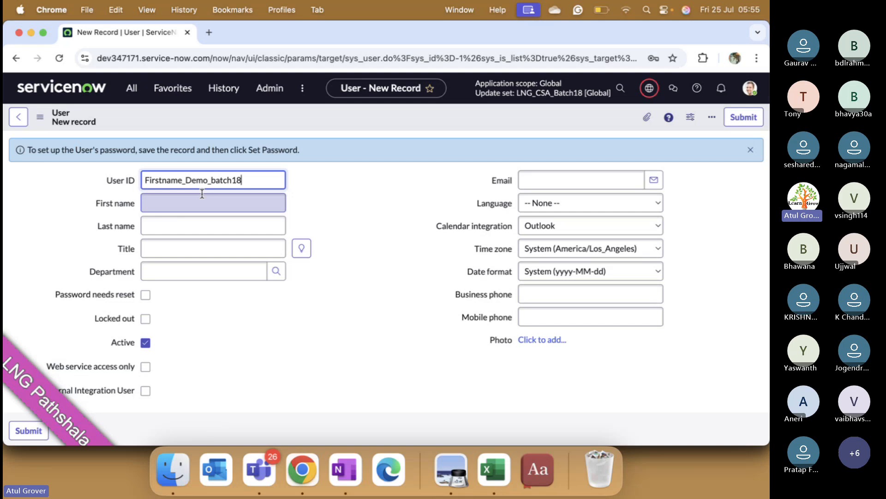
- Leave the new user record without saving, open the User Administration Groups list and start a new group record
left_click(131, 87)
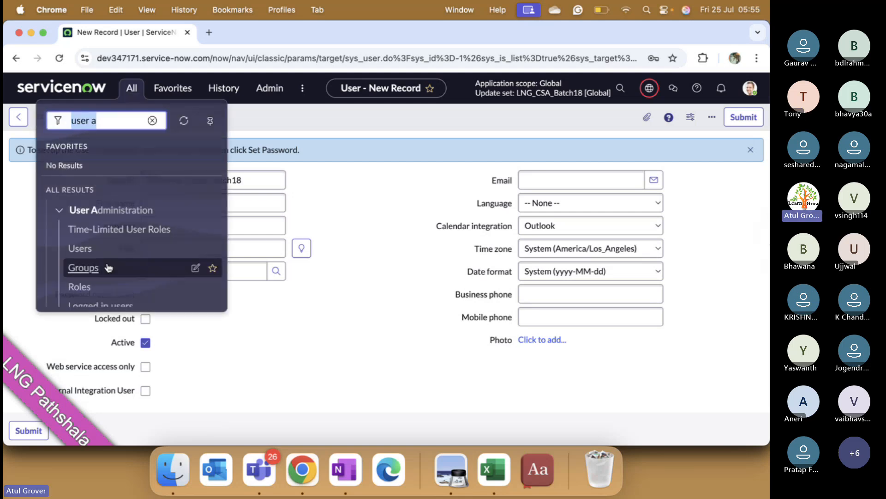
left_click(107, 268)
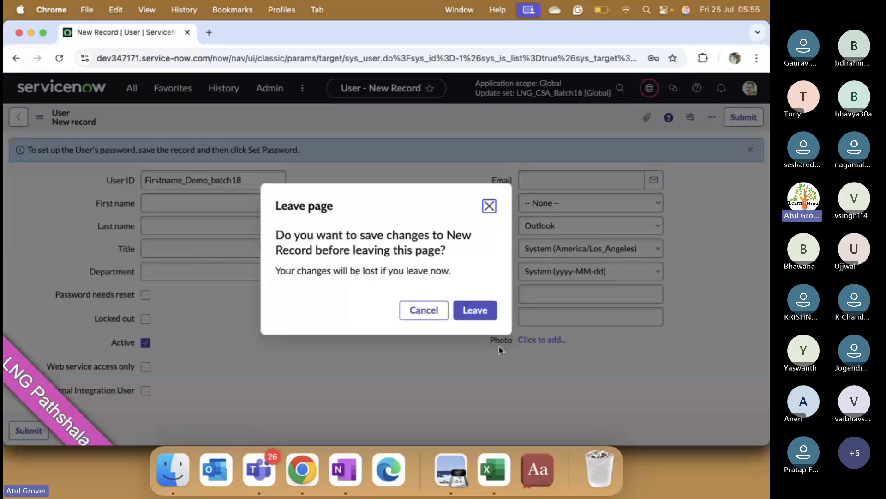
left_click(475, 310)
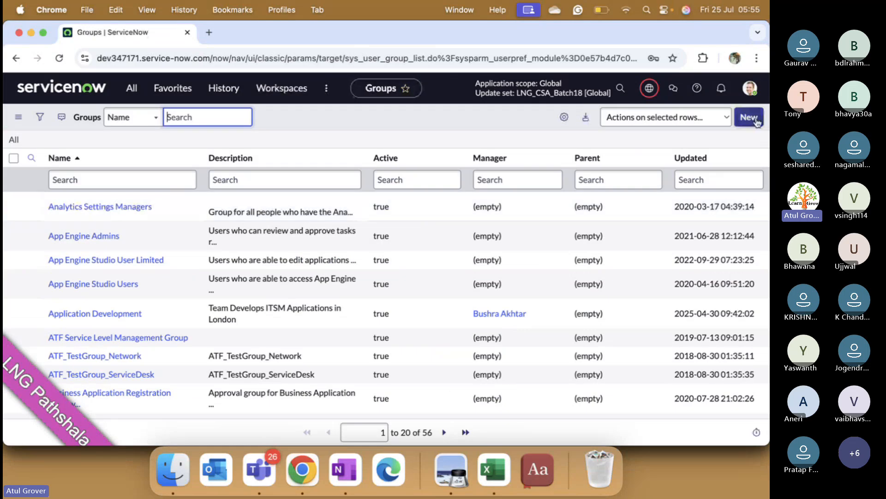
left_click(755, 120)
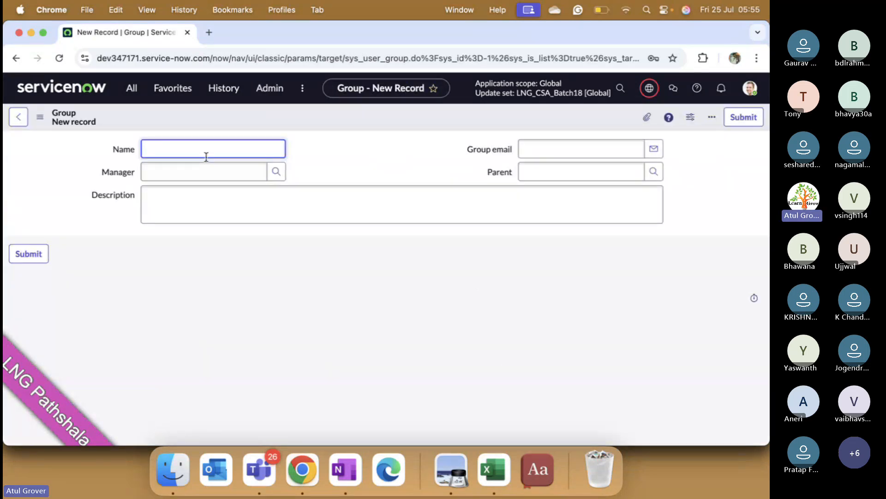
- Name the new group name_demo_batch18
type("name_demo_batcgh18")
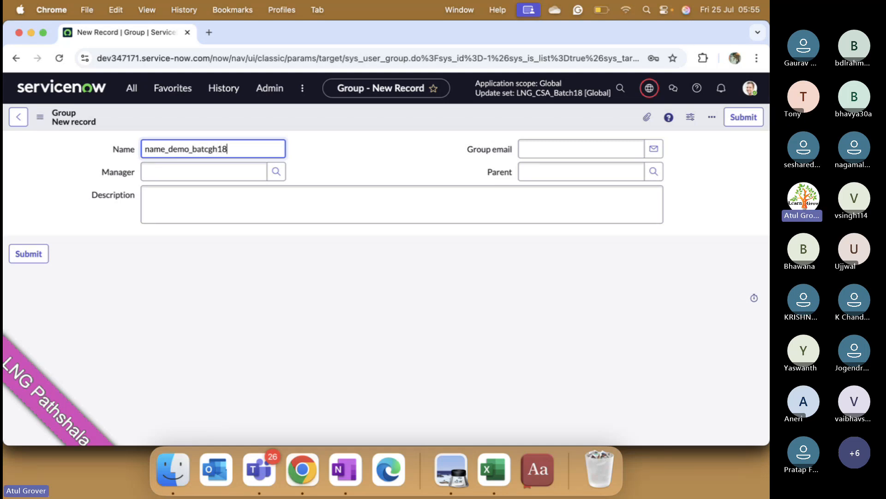
key("BackSpace")
key("BackSpace")
key("BackSpace")
key("BackSpace")
type("h18")
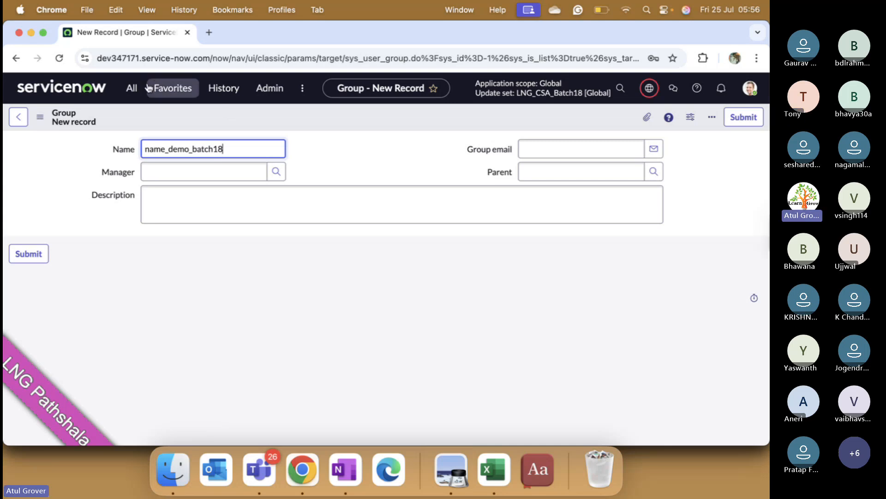
- Leave the new group record without saving and open the User Administration Roles list
left_click(134, 88)
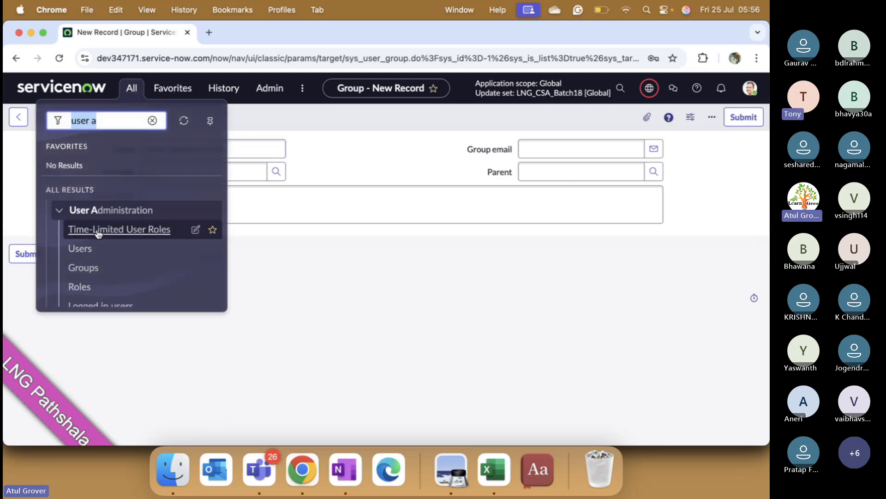
left_click(83, 288)
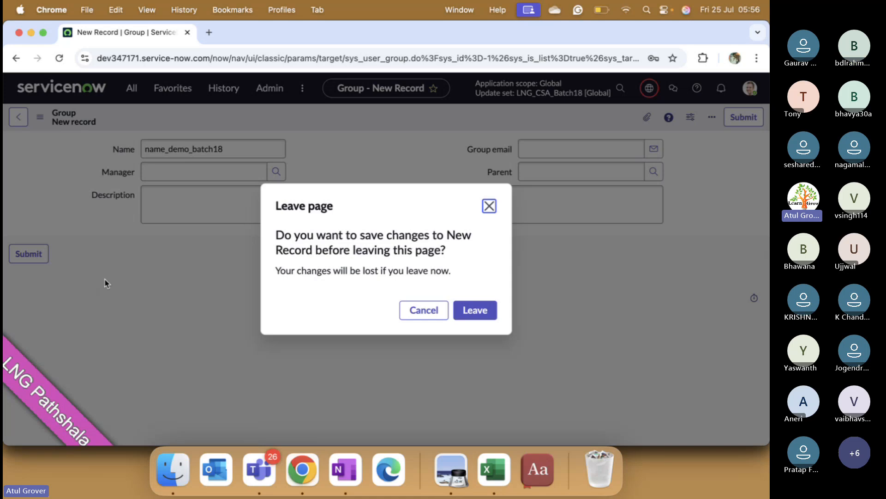
left_click(481, 311)
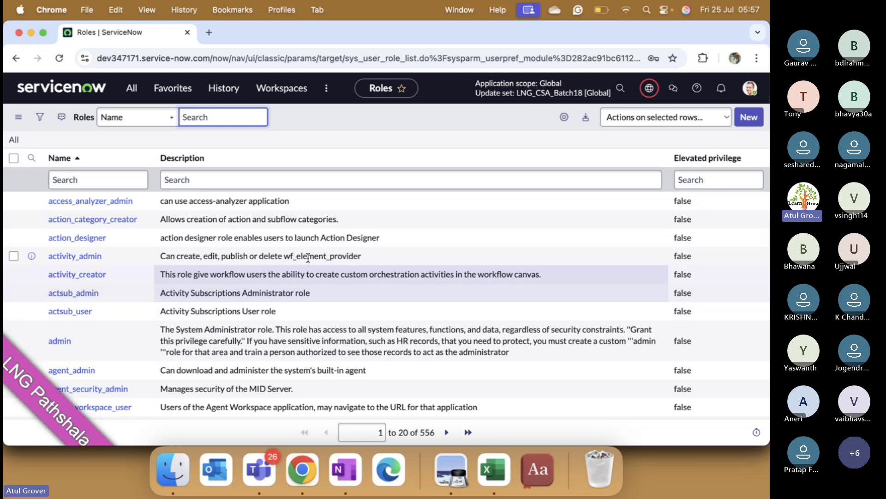
- Filter the Roles list by name using *incident to find the incident-related roles
left_click(126, 182)
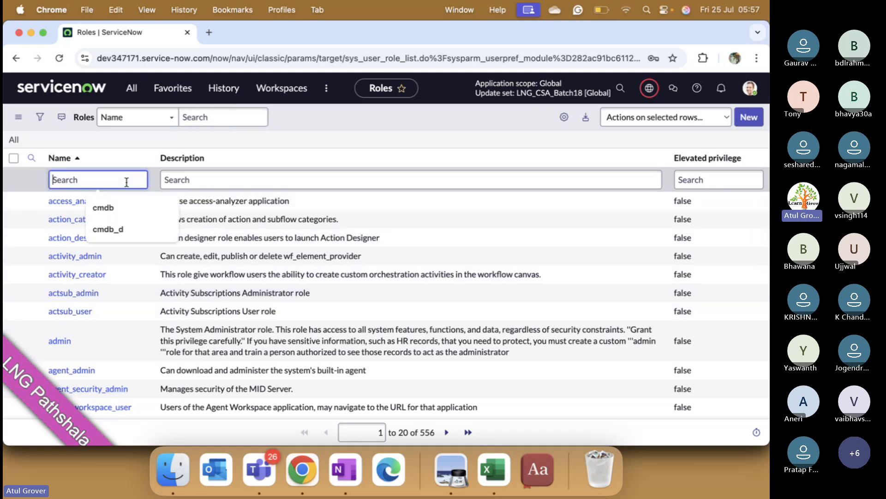
left_click(166, 208)
left_click(165, 207)
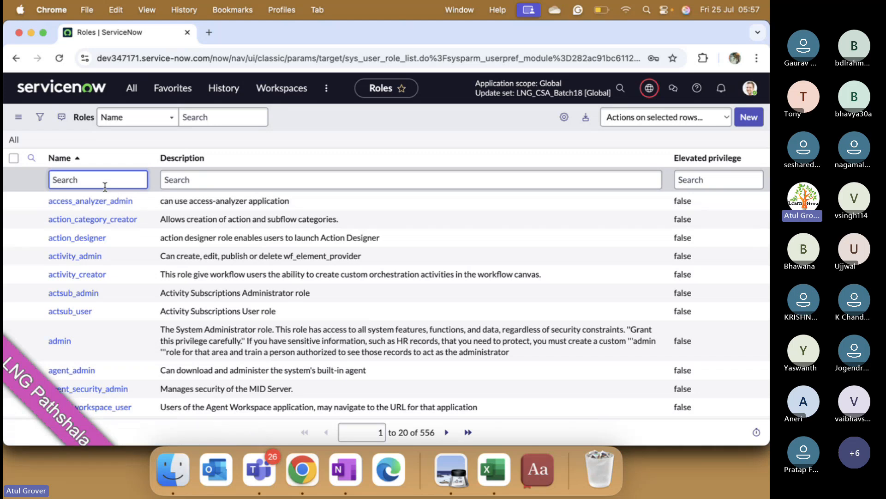
type("*incident")
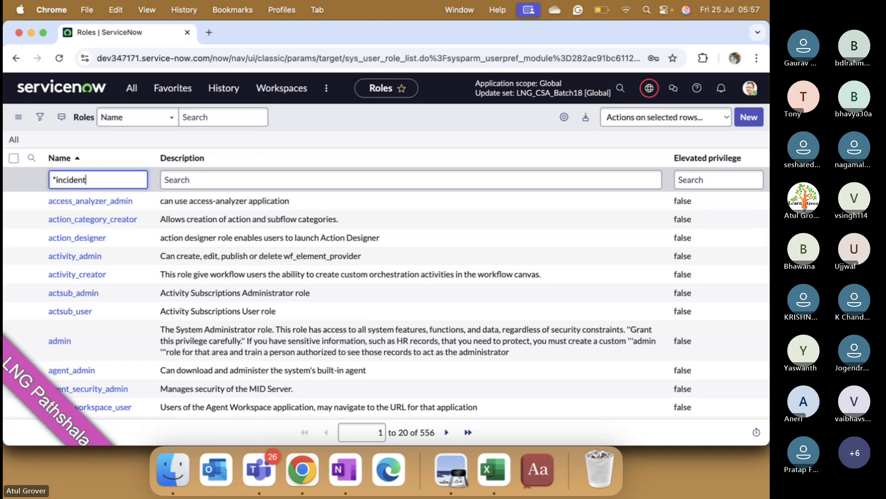
key("Return")
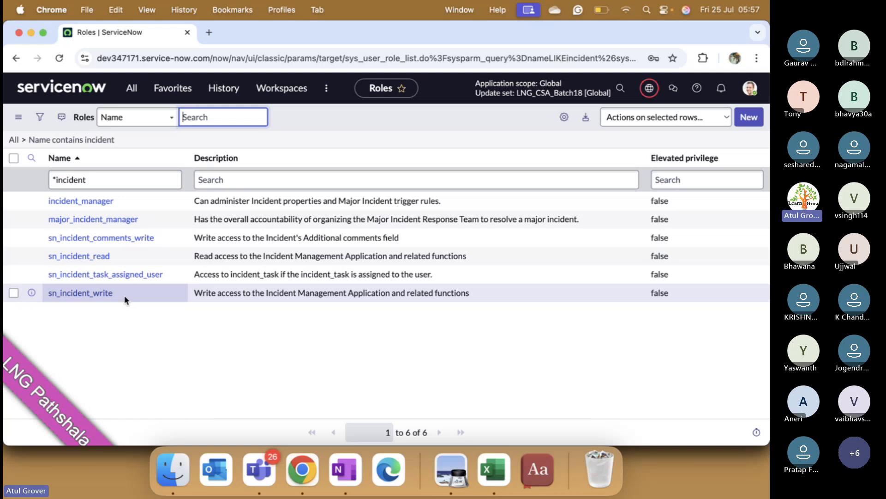
- Replace the name filter with *Service_desk to find the service desk roles
left_click(103, 179)
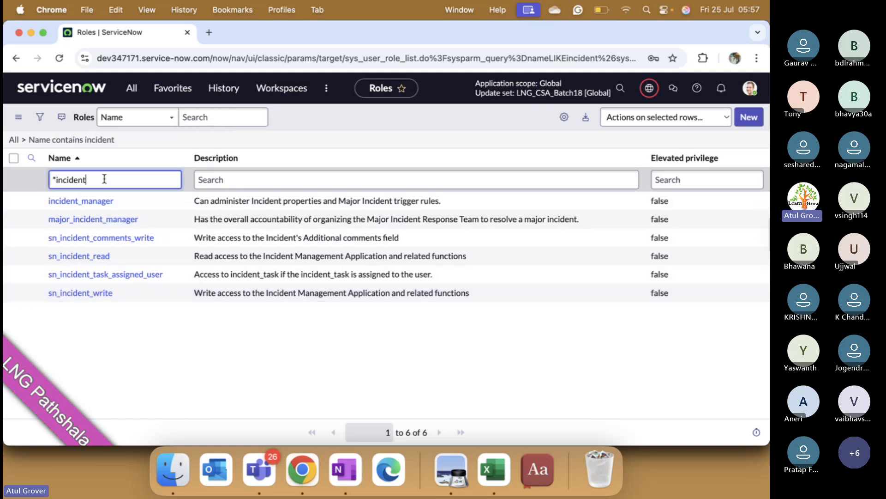
key("BackSpace")
key("BackSpace")
key("BackSpace")
key("BackSpace")
key("BackSpace")
key("BackSpace")
key("BackSpace")
key("BackSpace")
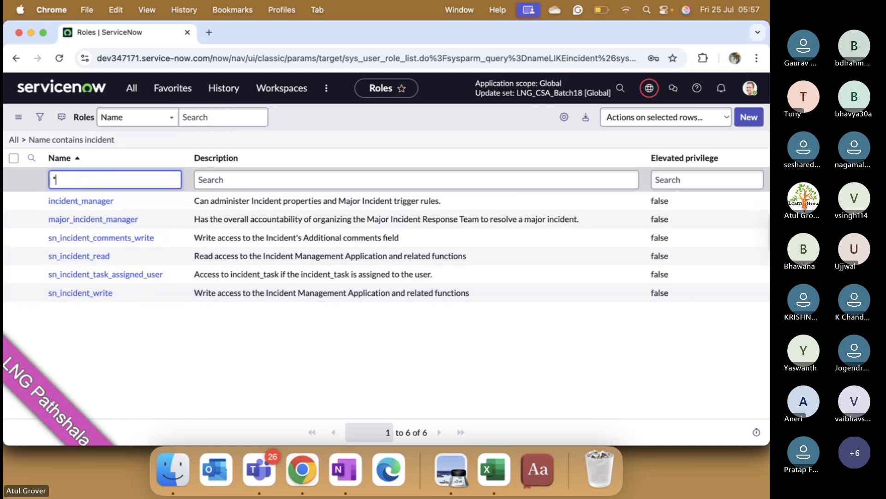
type("Service")
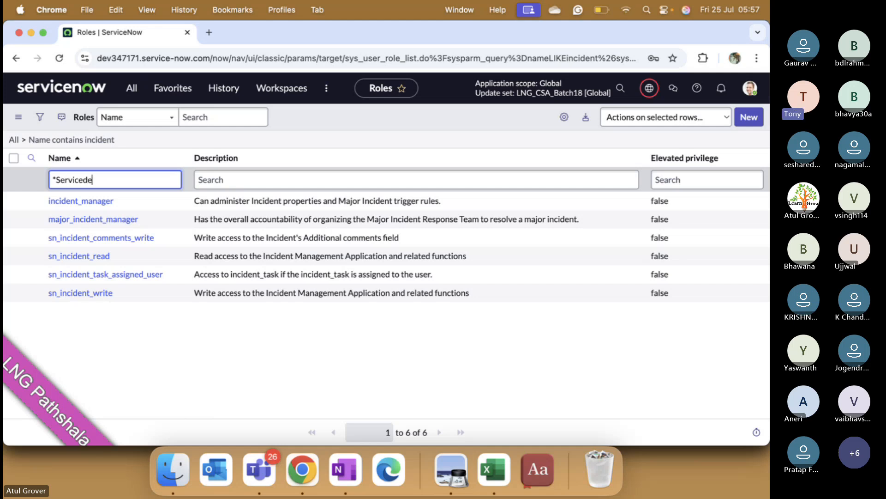
type("_desk")
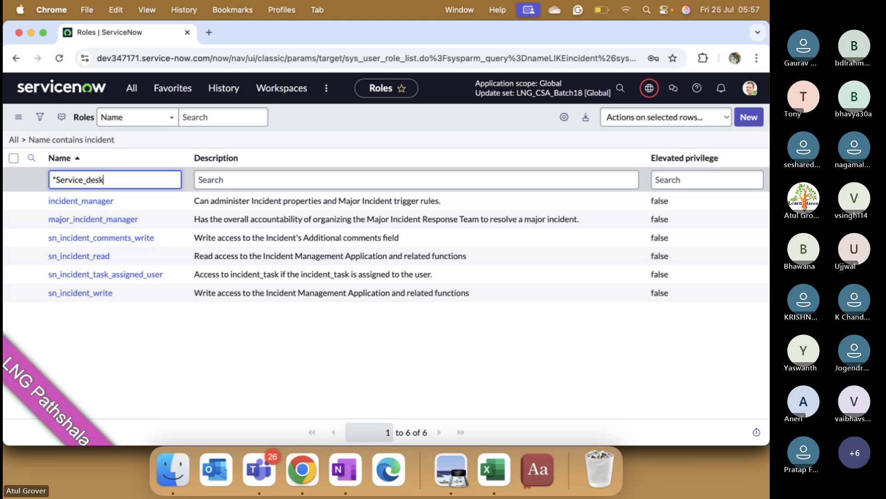
key("Return")
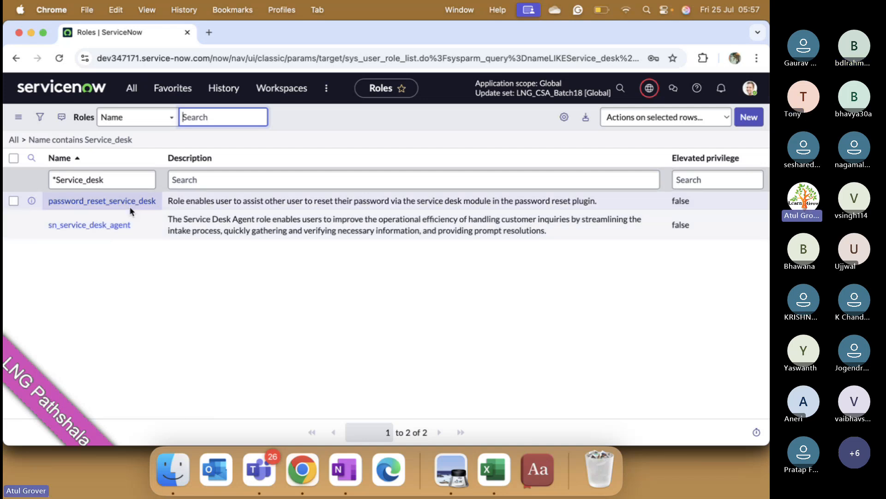
- Clear the name filter so the Roles list covers all roles again
left_click(120, 178)
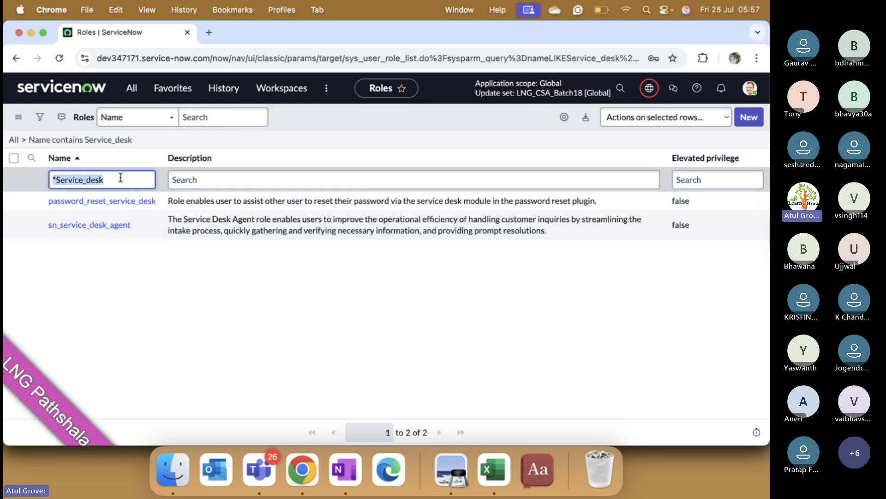
key("BackSpace")
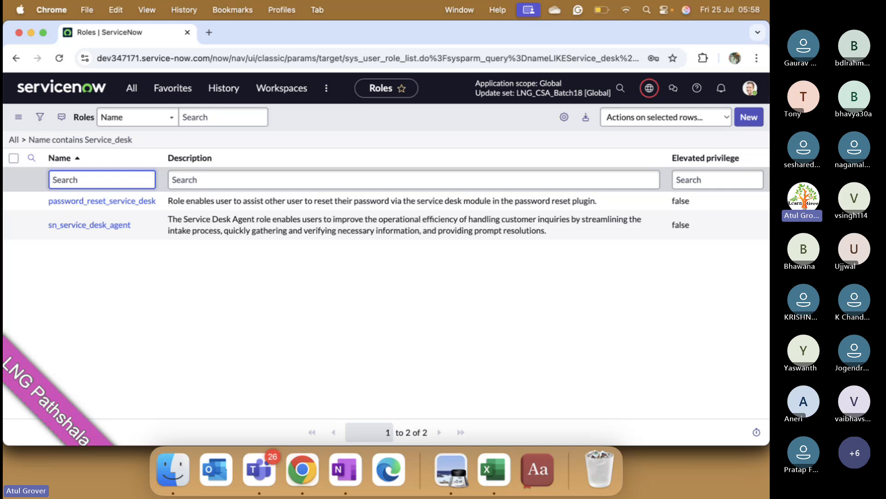
key("Return")
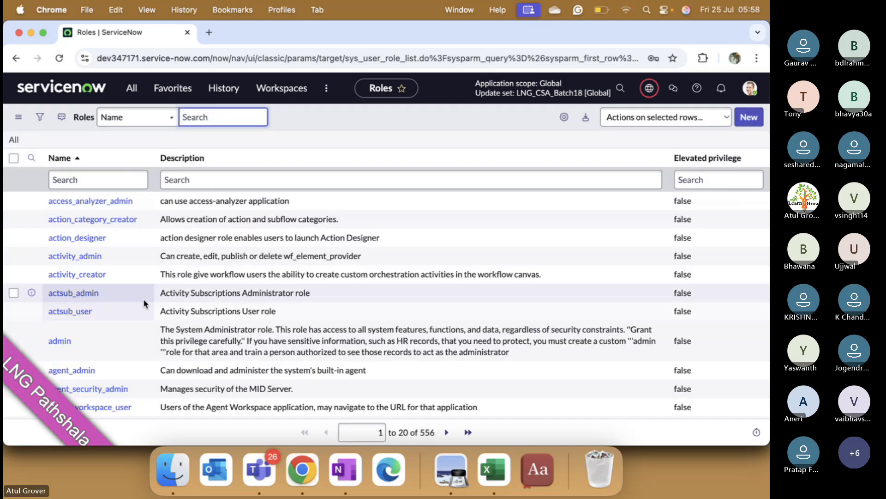
- Browse the Roles list page by page from the first records to records 141–160, reading the role names and descriptions
scroll(144, 300, "down", 1)
scroll(145, 304, "down", 3)
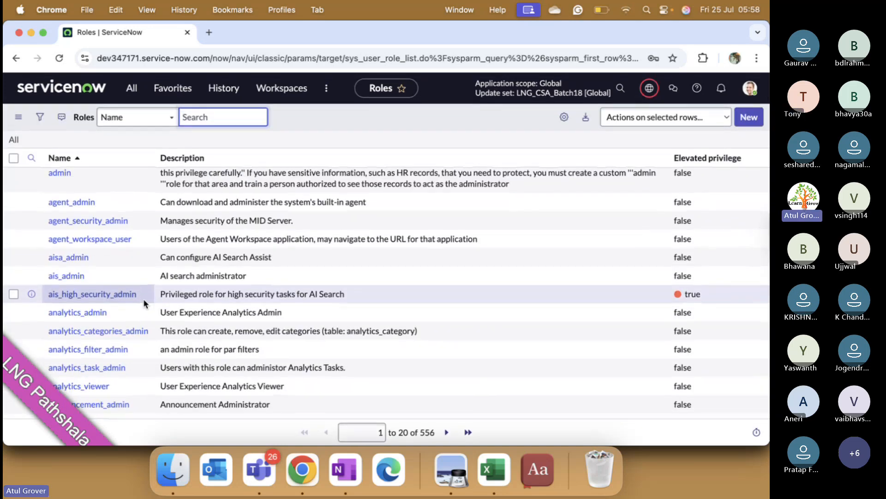
scroll(143, 303, "up", 5)
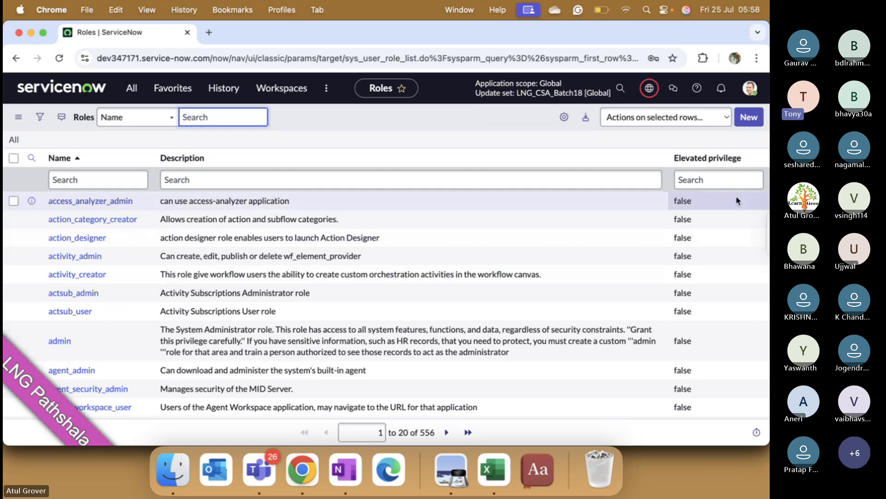
left_click(446, 432)
scroll(204, 287, "down", 2)
scroll(203, 287, "down", 3)
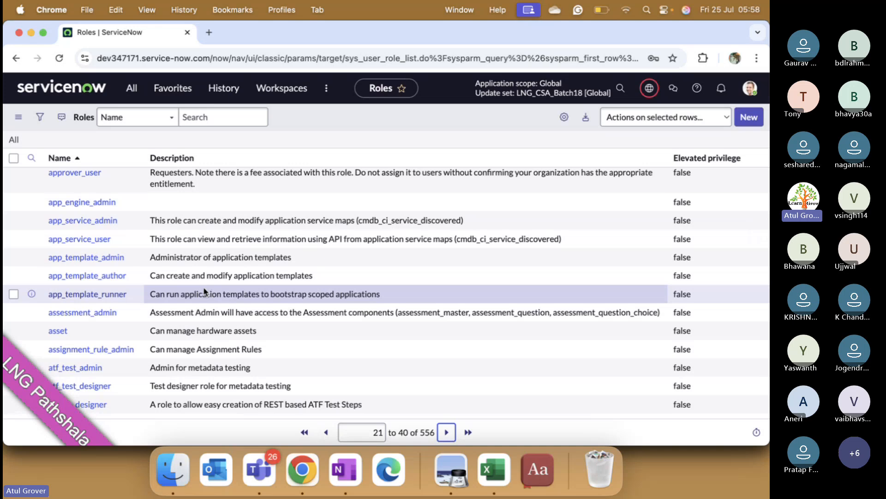
scroll(204, 291, "up", 2)
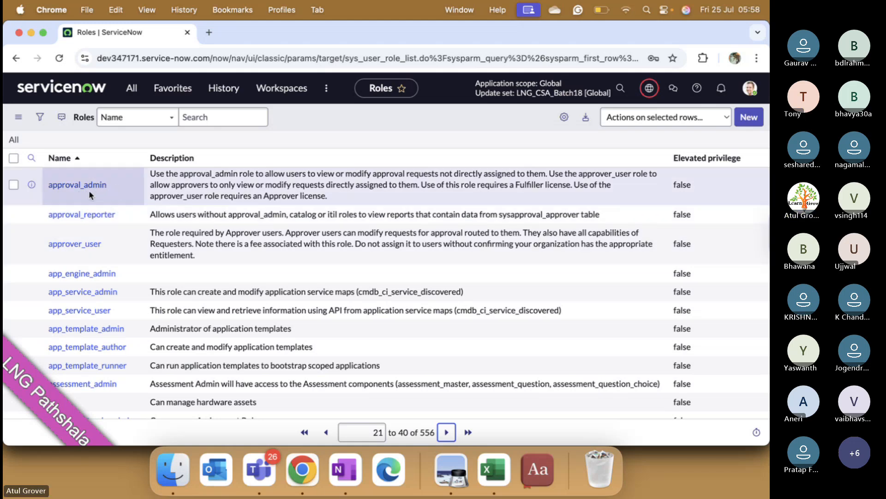
scroll(128, 237, "down", 3)
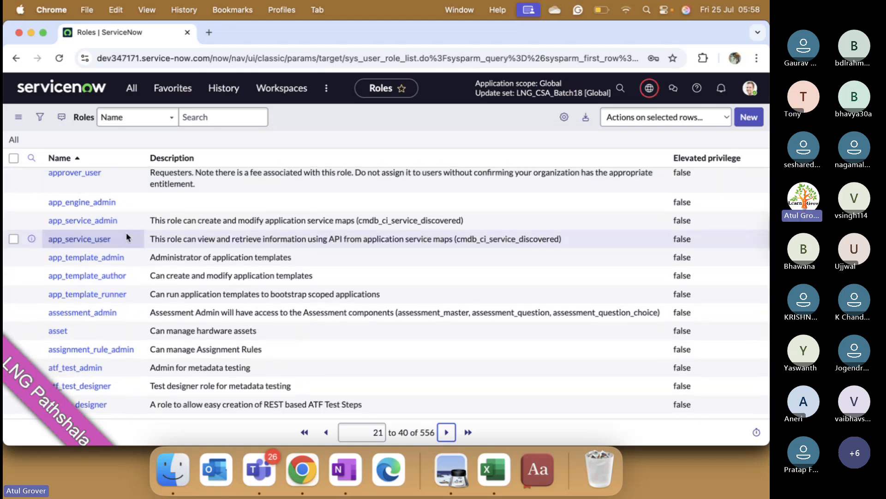
left_click(446, 431)
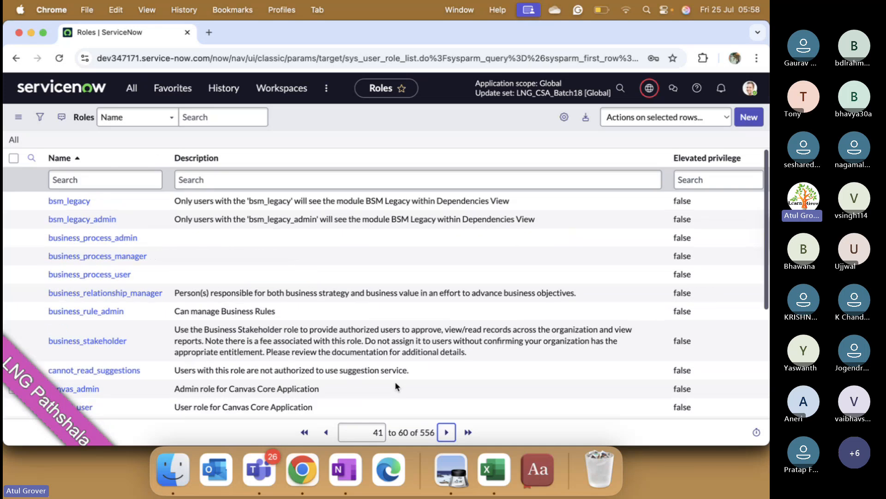
scroll(215, 264, "down", 3)
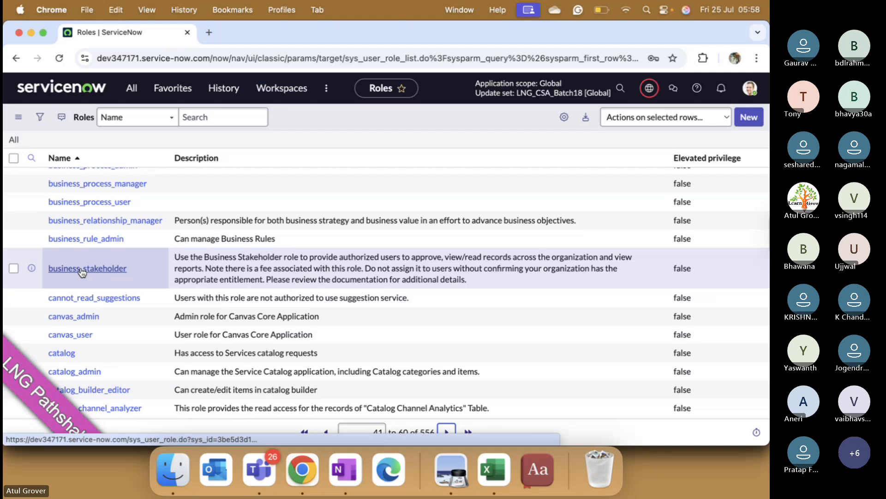
scroll(157, 272, "down", 4)
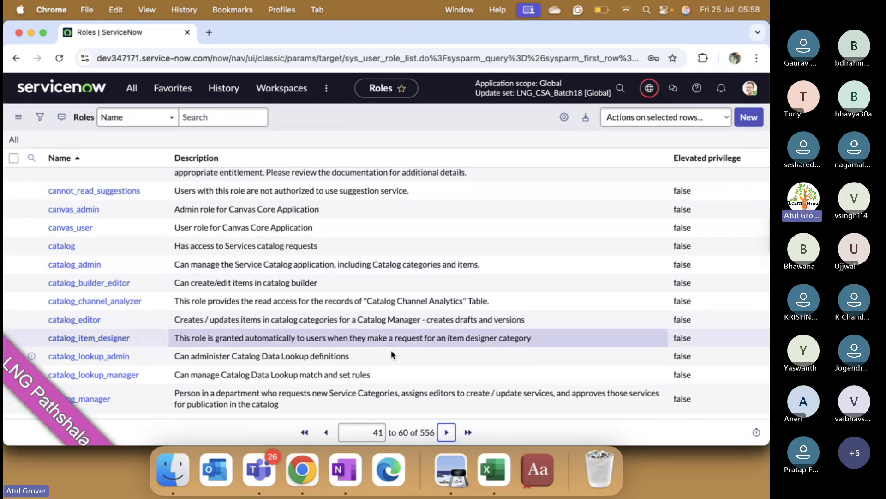
left_click(448, 432)
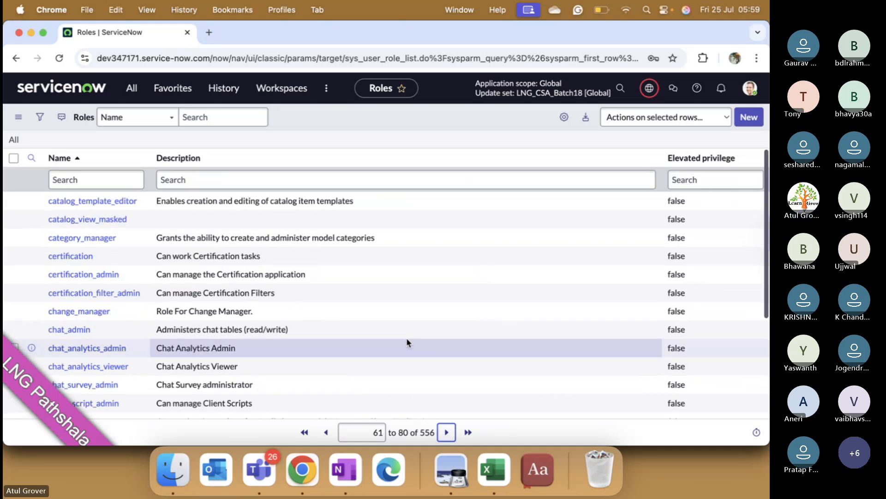
scroll(225, 277, "down", 2)
scroll(225, 278, "down", 5)
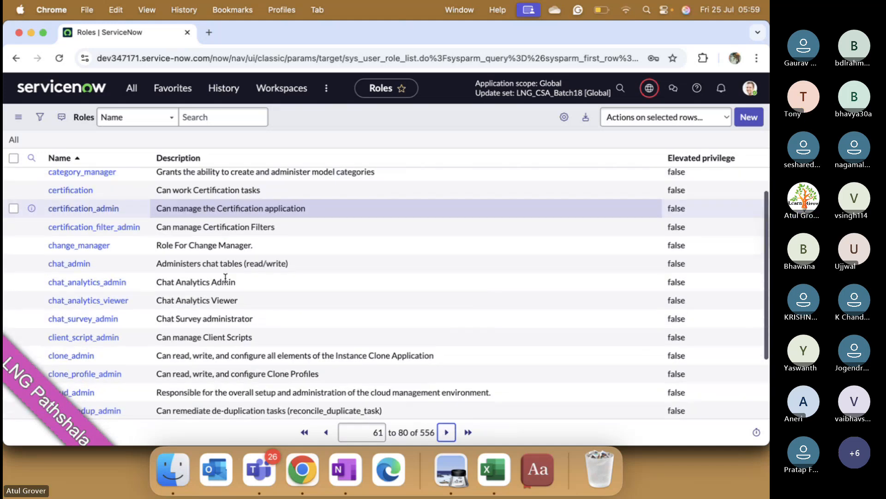
scroll(225, 278, "up", 4)
scroll(225, 278, "up", 3)
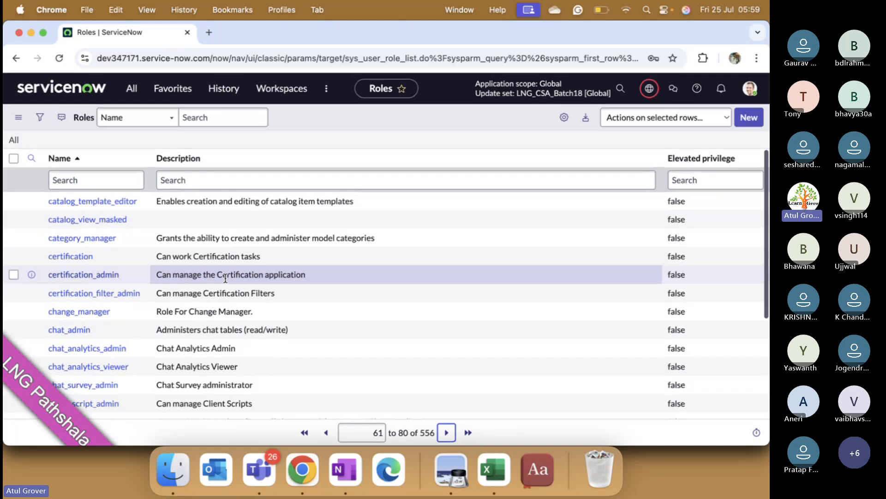
scroll(311, 284, "down", 5)
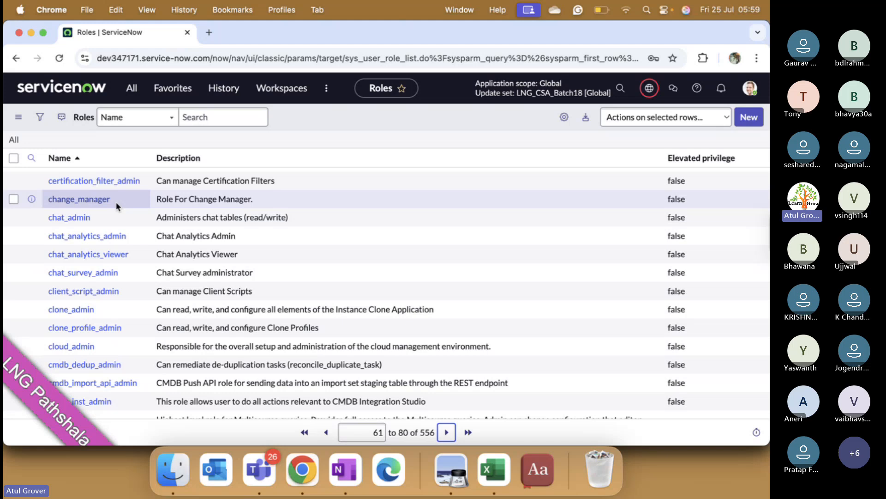
left_click(446, 432)
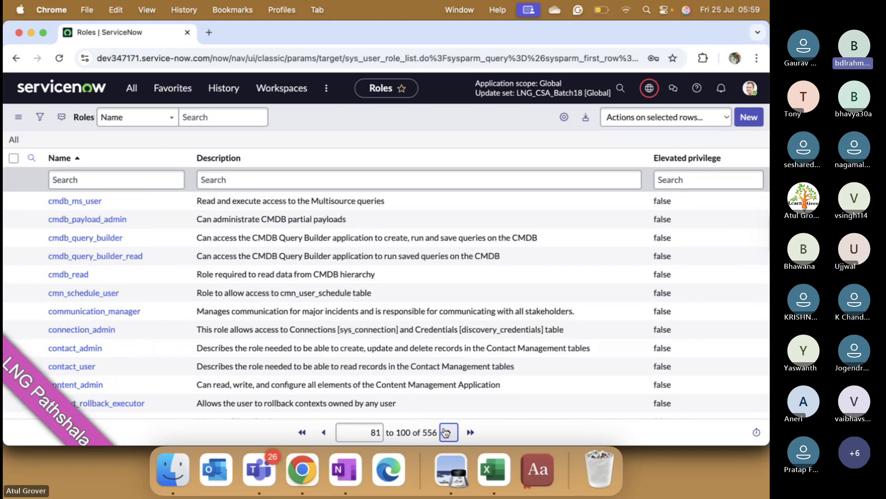
scroll(442, 370, "down", 3)
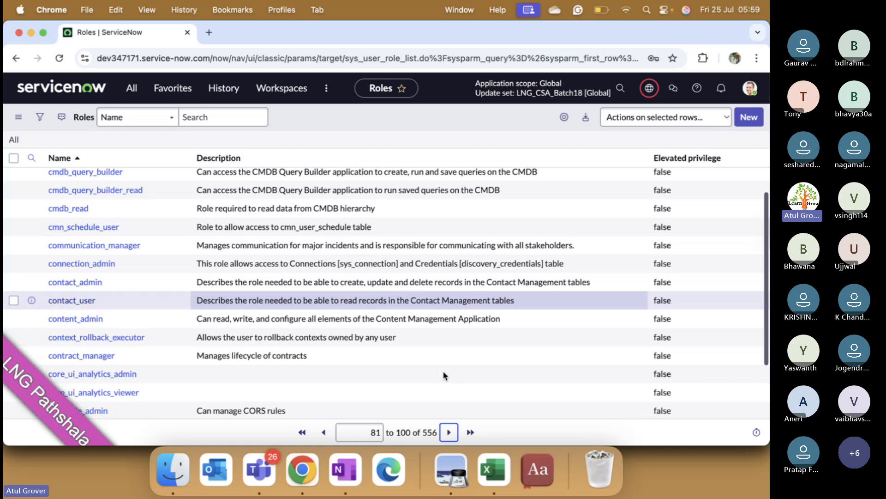
scroll(443, 374, "down", 4)
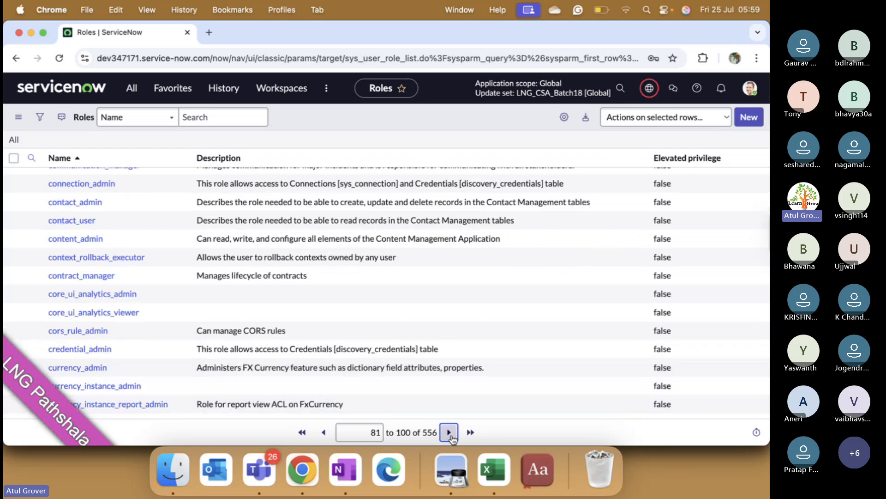
left_click(449, 432)
scroll(277, 259, "down", 5)
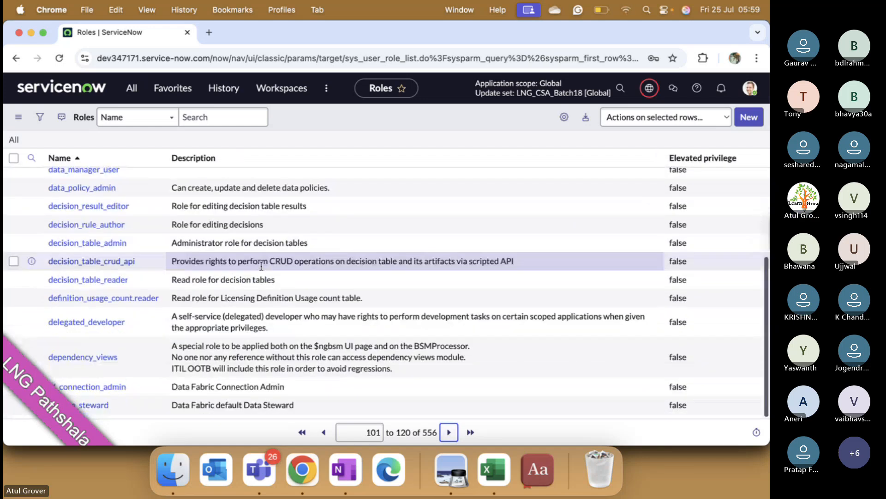
left_click(448, 432)
scroll(295, 267, "down", 3)
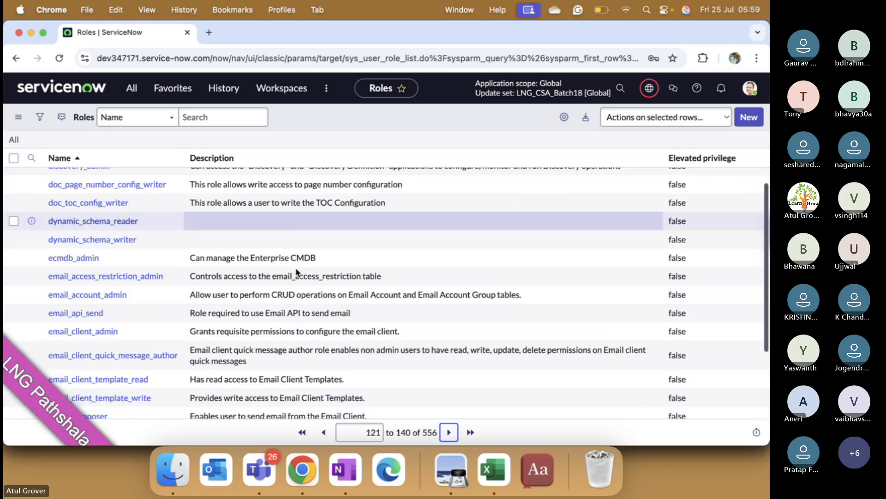
scroll(296, 267, "down", 1)
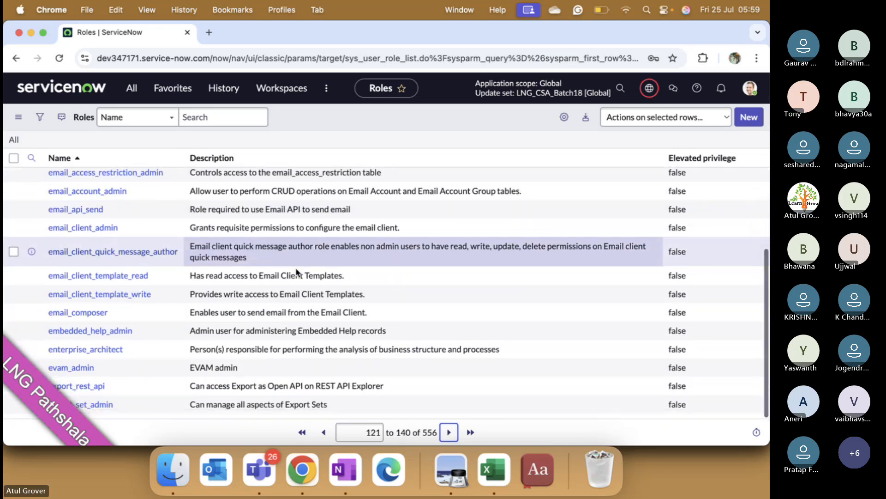
left_click(449, 431)
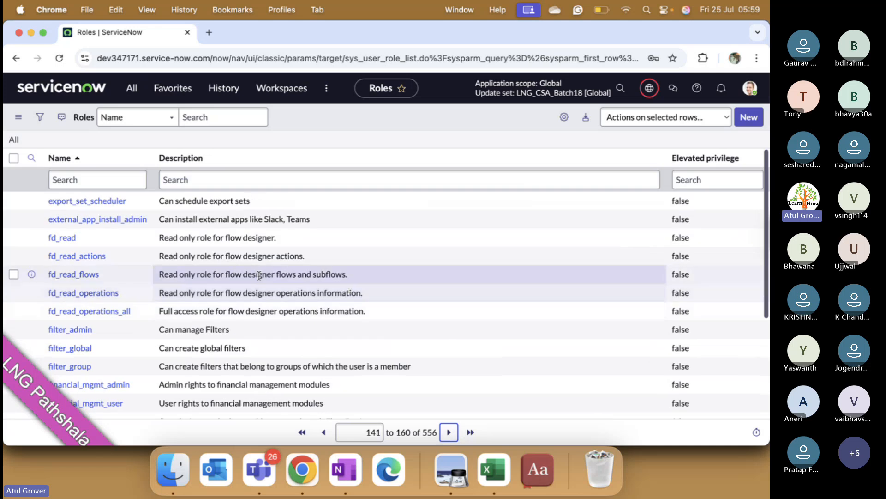
scroll(226, 289, "down", 1)
scroll(225, 285, "down", 3)
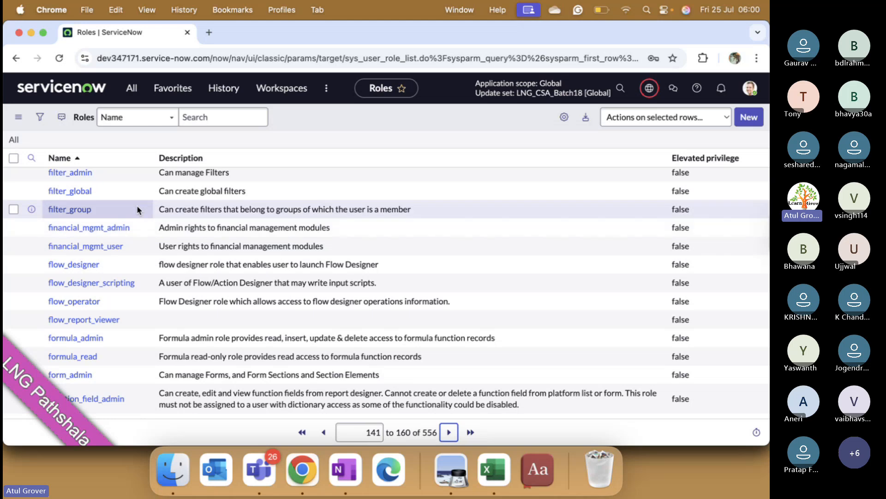
scroll(124, 211, "up", 5)
- View the user menu with the Impersonate user option, then open the All navigator at the User Administration modules
left_click(108, 178)
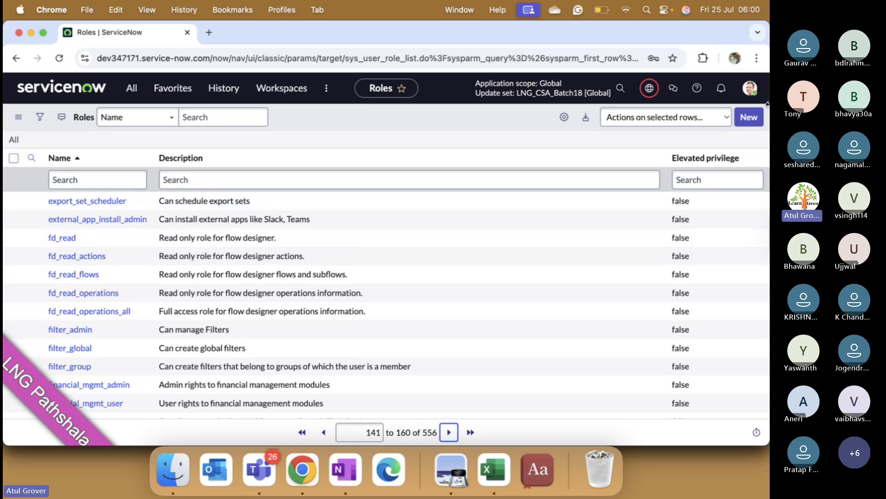
left_click(749, 88)
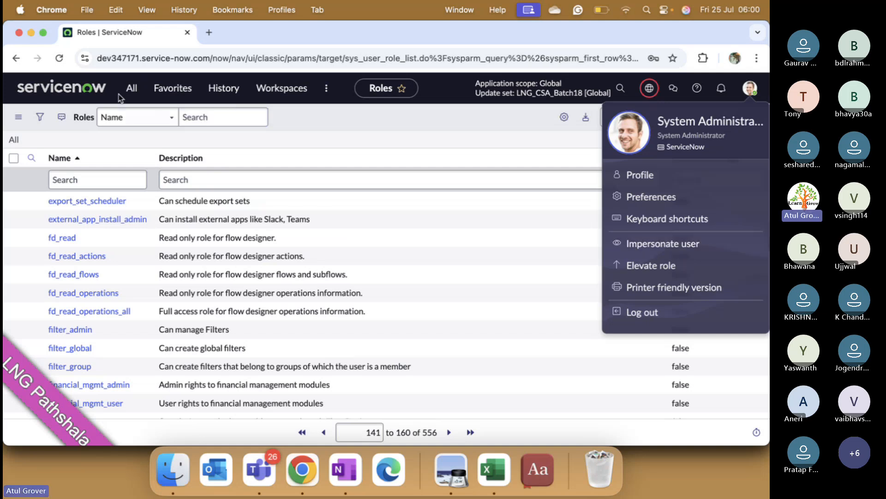
left_click(131, 89)
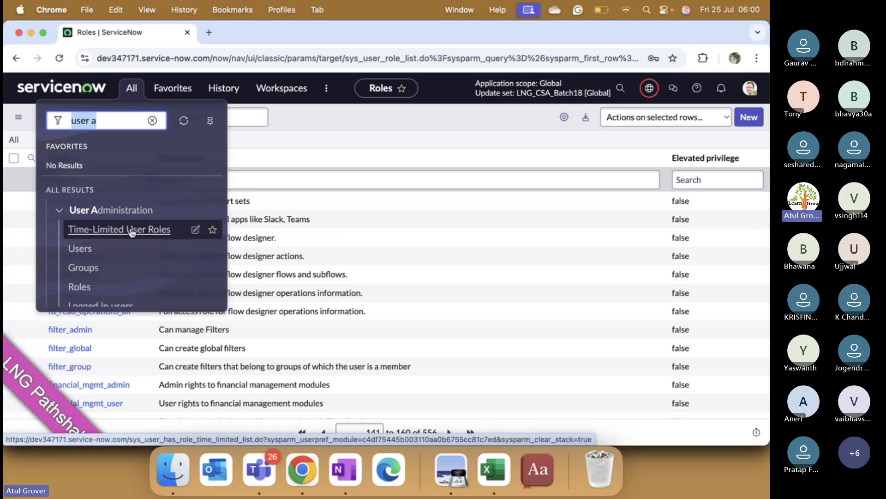
- Switch to the Training_Master workbook in Excel, add a new sheet and enter the headers usrname, group, role and commenst in A1:D1
left_click(493, 468)
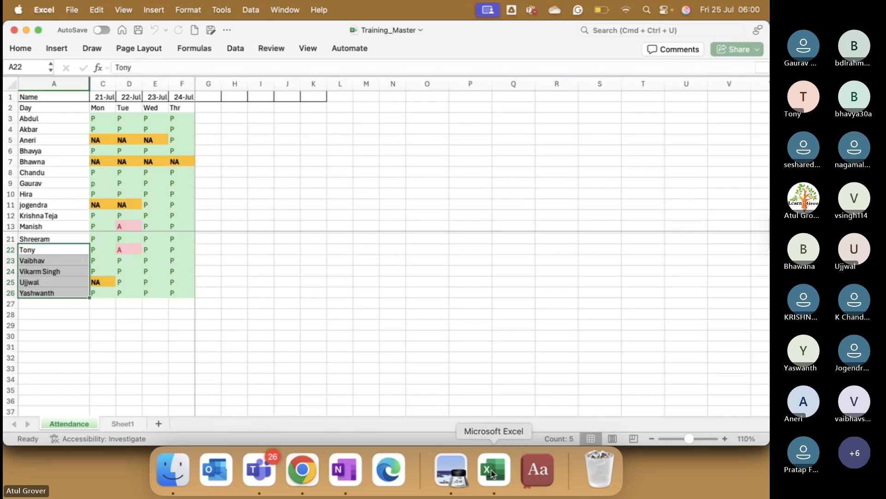
left_click(165, 423)
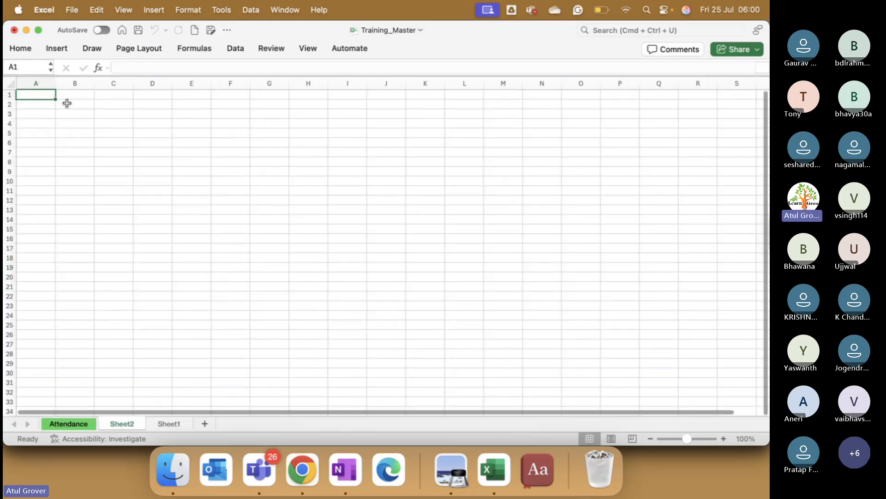
type("usr")
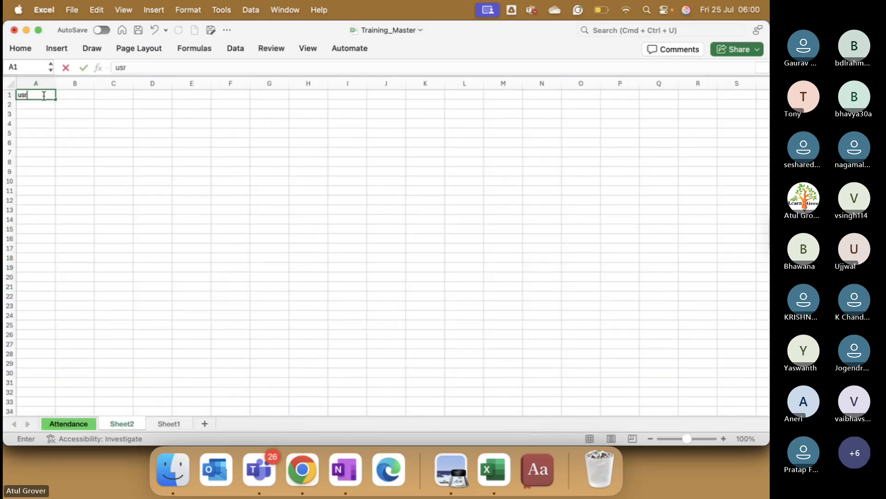
type("name")
key("Tab")
type("group")
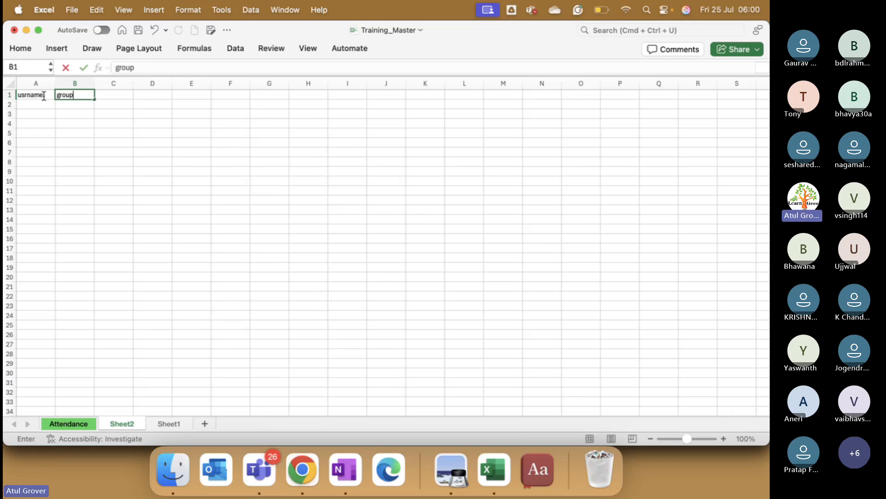
key("Tab")
type("role")
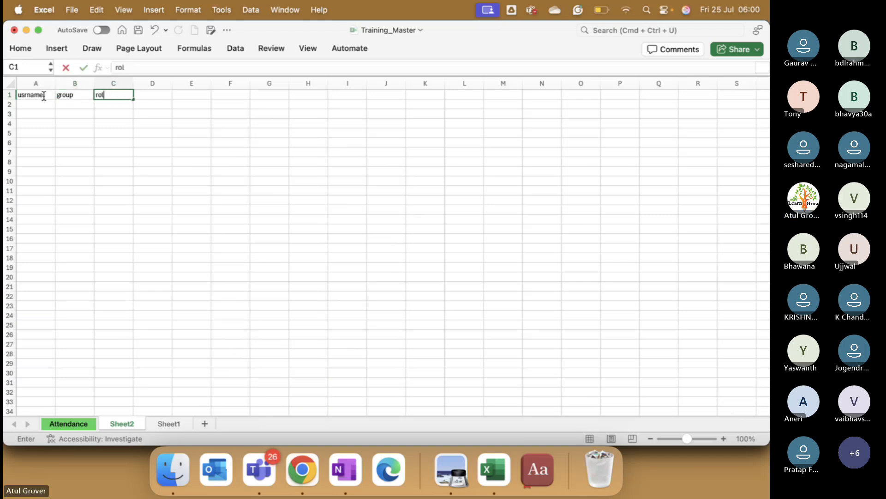
key("Tab")
type("commenst")
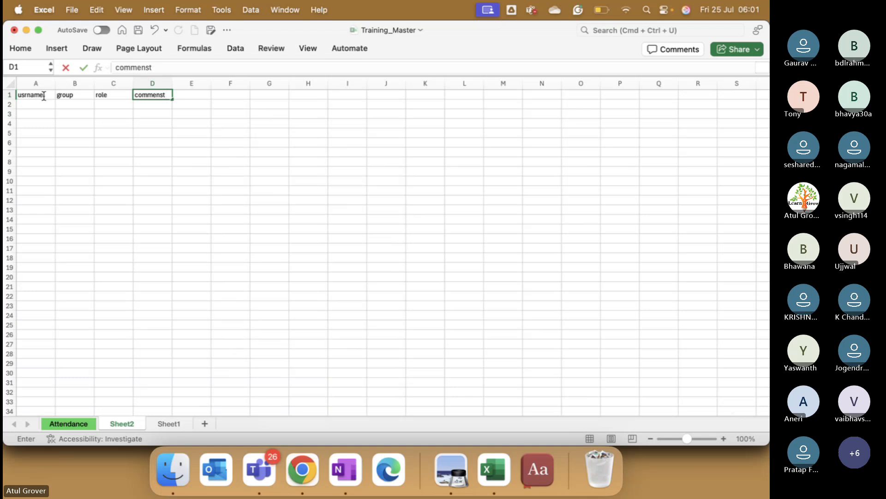
- Fill row 2 with the example user A, the group Footbale and the role user_admin
left_click(44, 104)
type("A")
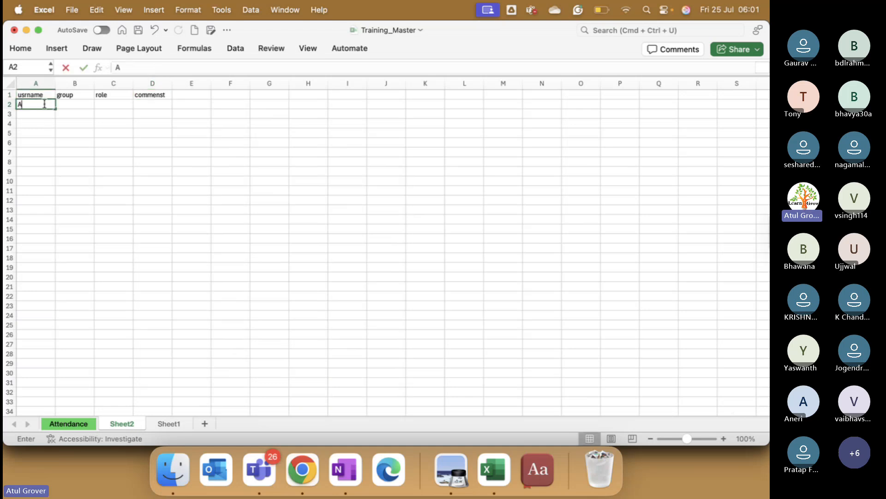
key("Tab")
type("Footbale")
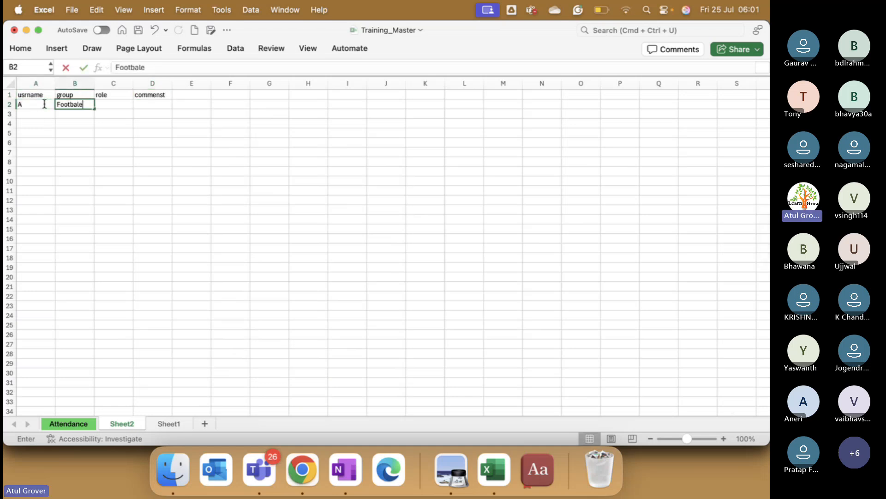
key("Tab")
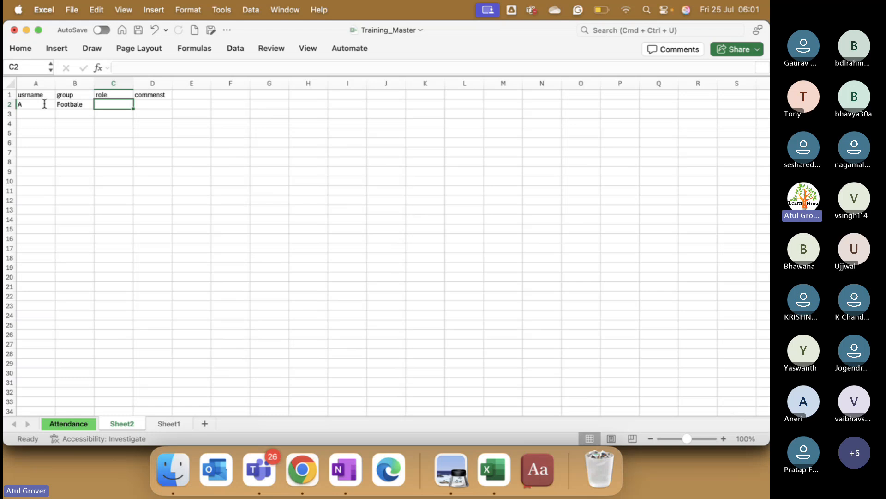
type("goa")
key("BackSpace")
key("BackSpace")
key("BackSpace")
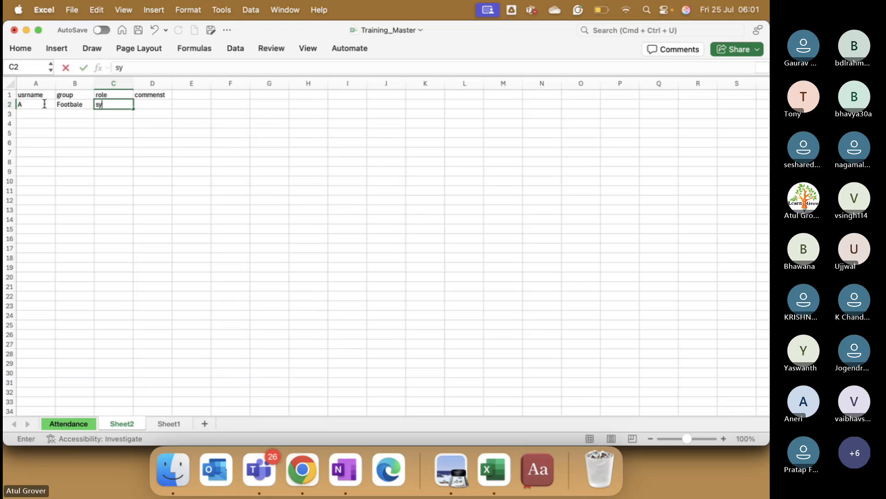
type("user_")
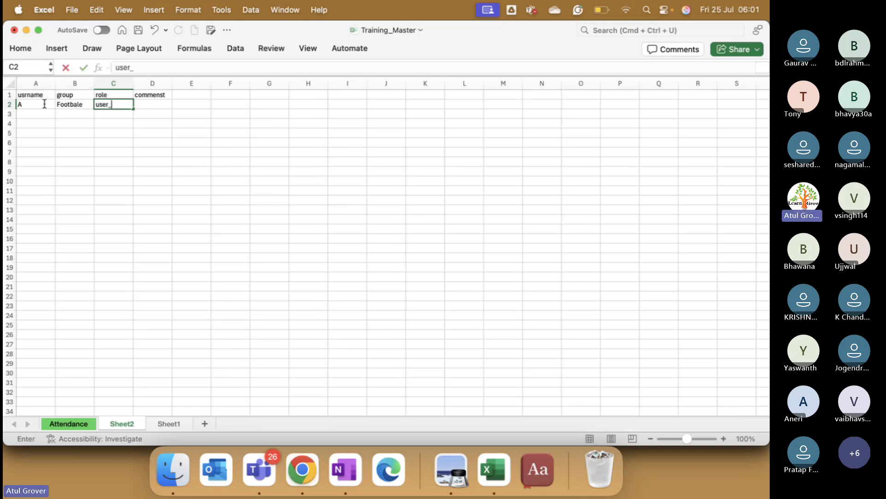
type("admin")
key("Tab")
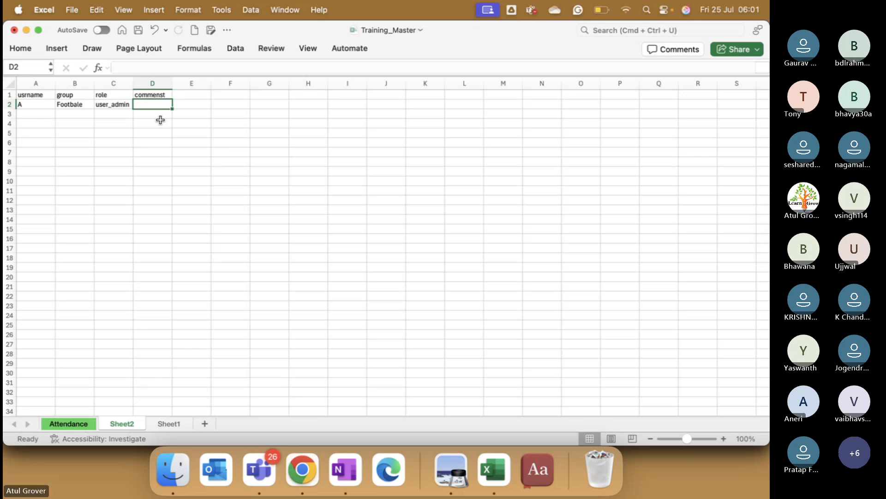
left_click(123, 106)
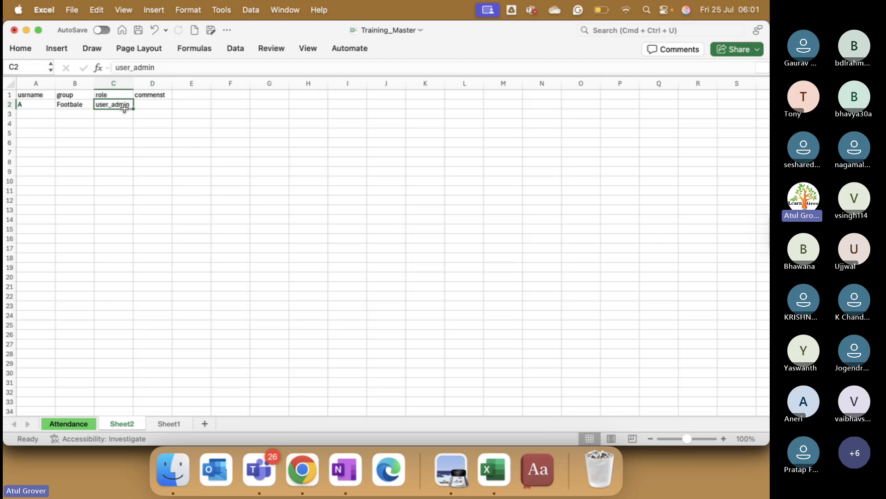
- Switch back to ServiceNow in Chrome, filter the role names by user_ad and read the user_admin description
key("super+Tab")
left_click(134, 178)
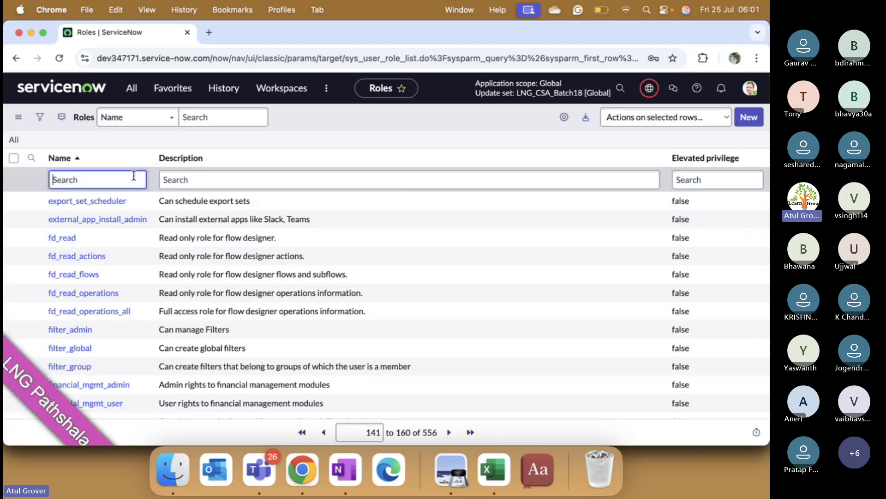
type("user_ad")
key("Return")
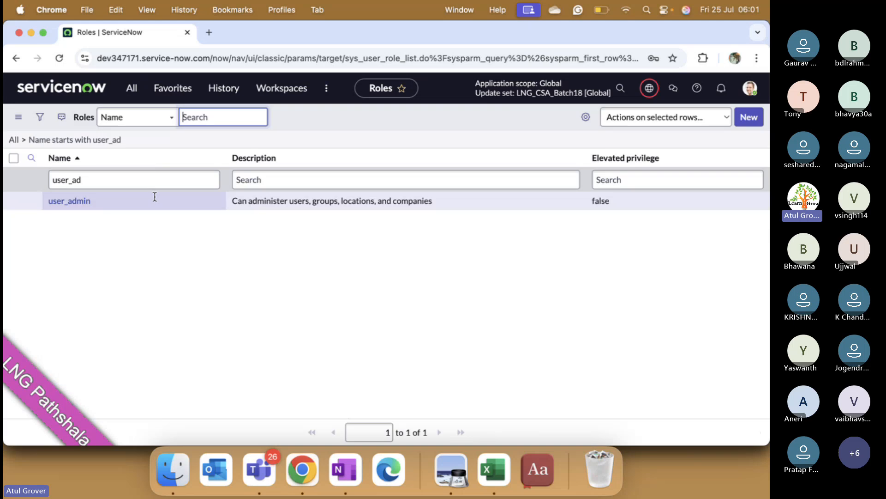
left_click_drag(230, 201, 447, 207)
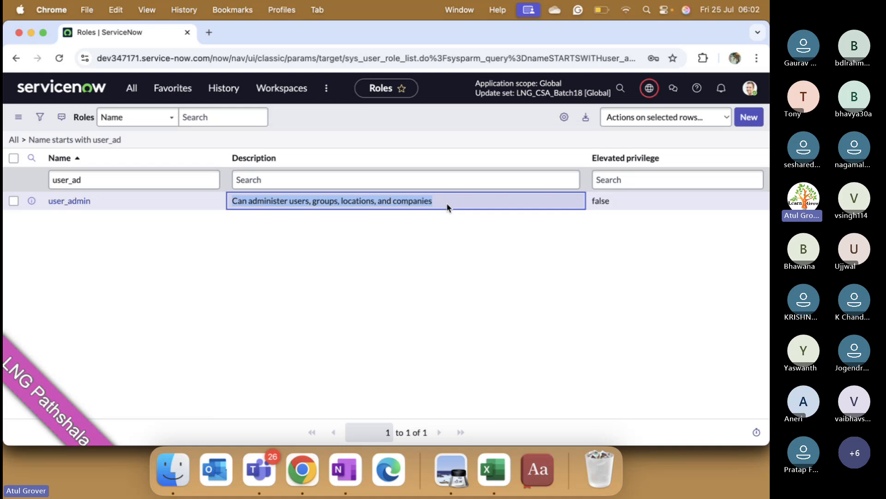
- View the User Administration modules in the All navigator and return to the Training_Master workbook in Excel
left_click(131, 88)
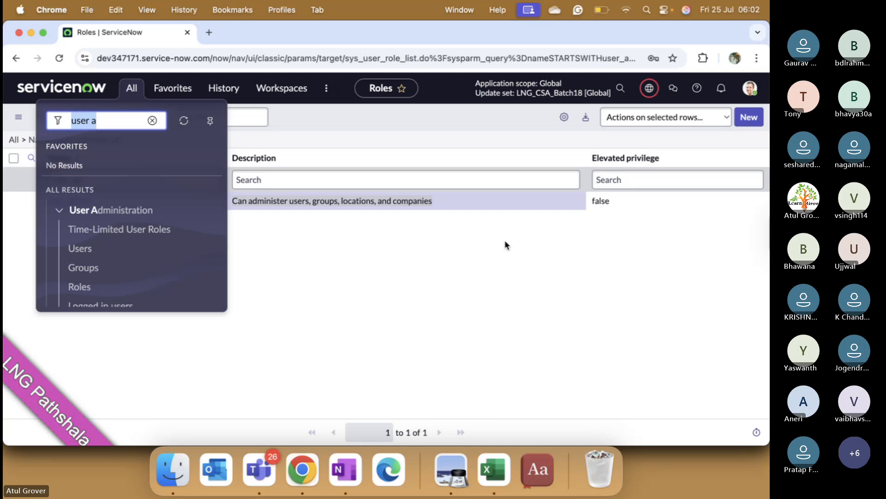
left_click(460, 309)
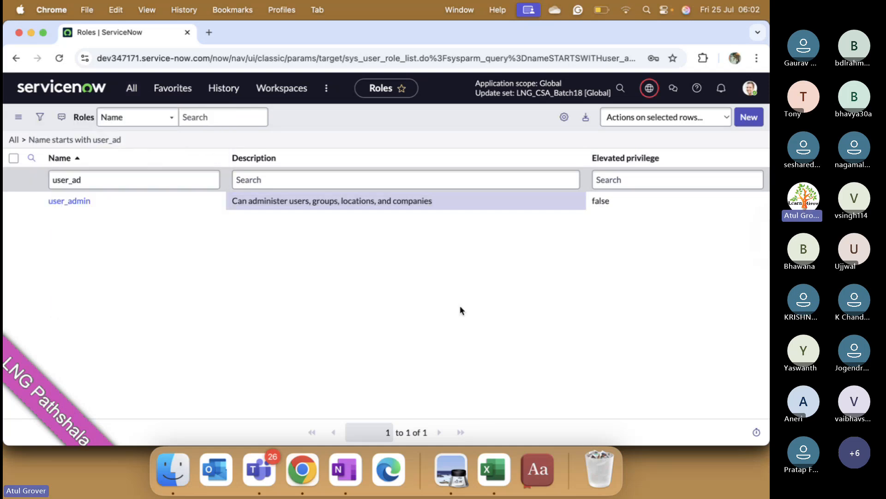
left_click(484, 467)
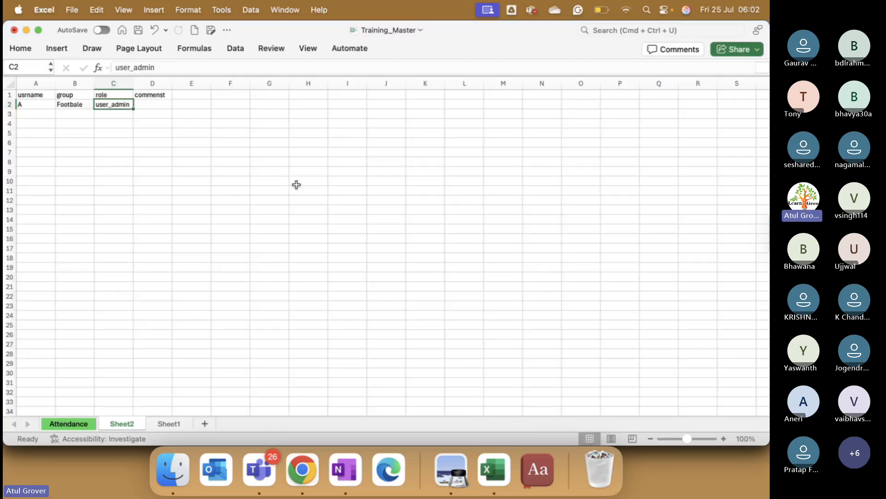
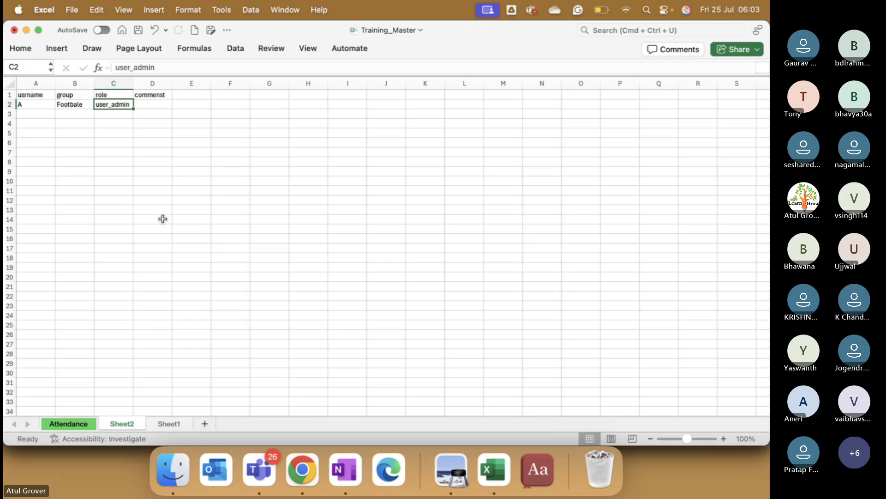
- Switch to the CSA Batch18 meeting window in Microsoft Teams and check the participants' raised hands
key("ctrl+Up")
left_click(339, 173)
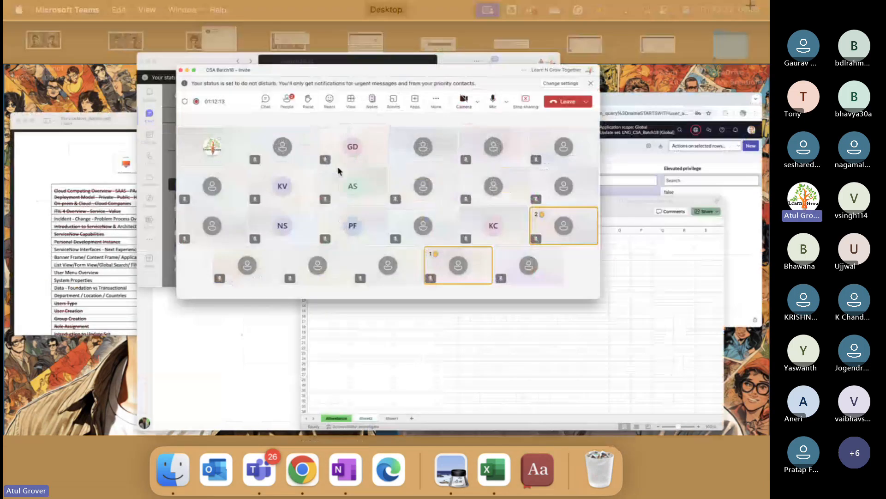
mouse_move(338, 170)
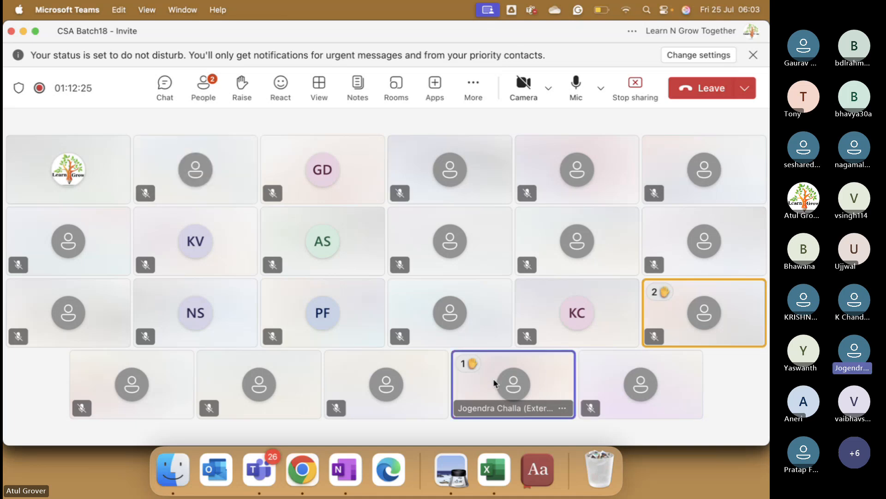
- Switch back to ServiceNow in Chrome and view the current application scope and update set
key("super+Tab")
key("super+Tab")
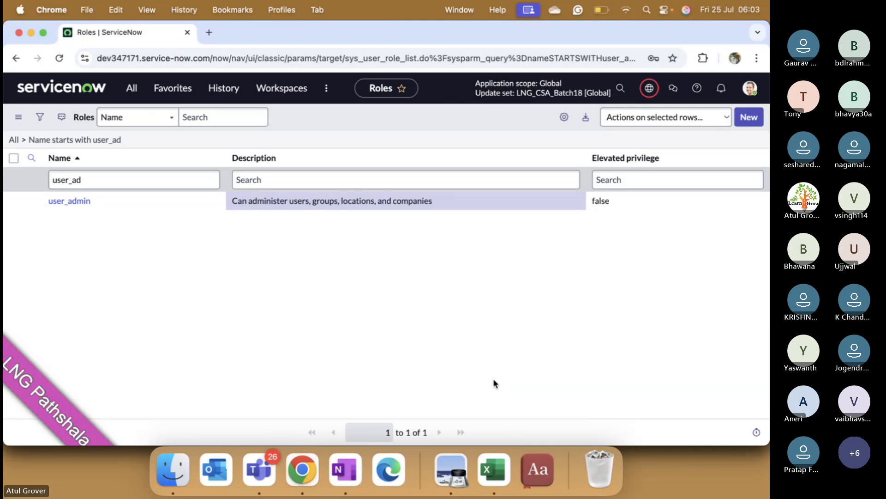
left_click(649, 90)
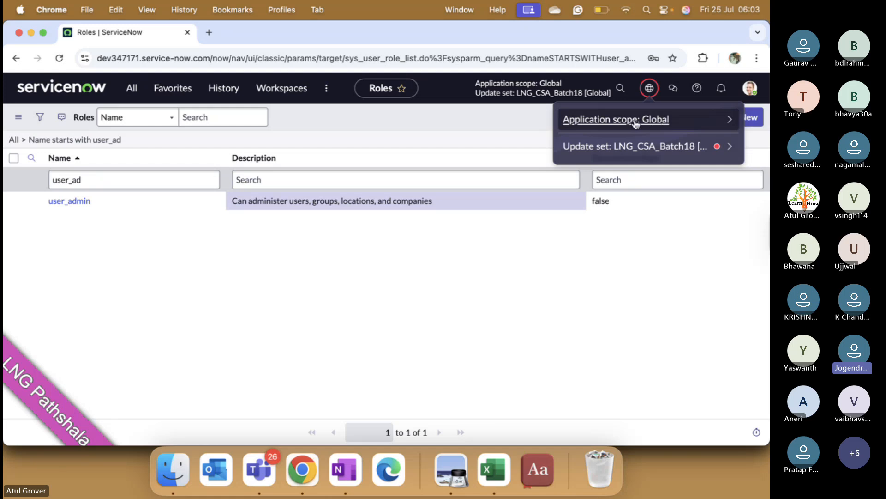
- Search globally for incident
left_click(620, 88)
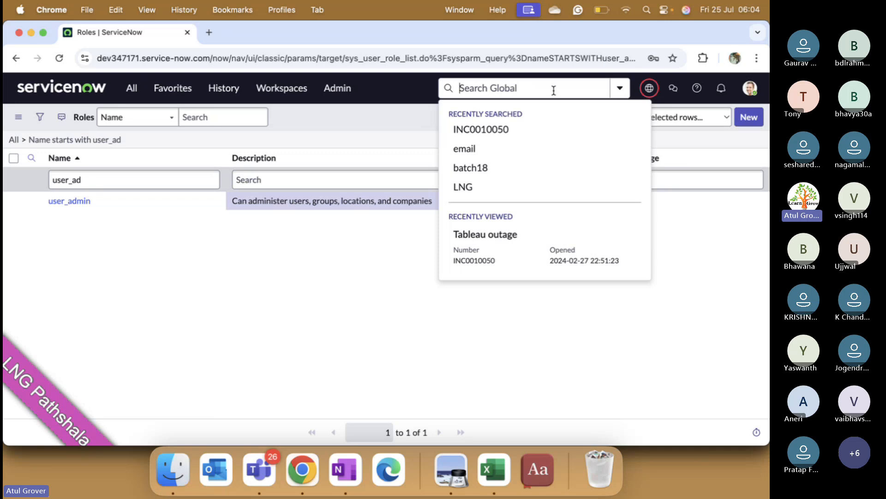
type("incidn")
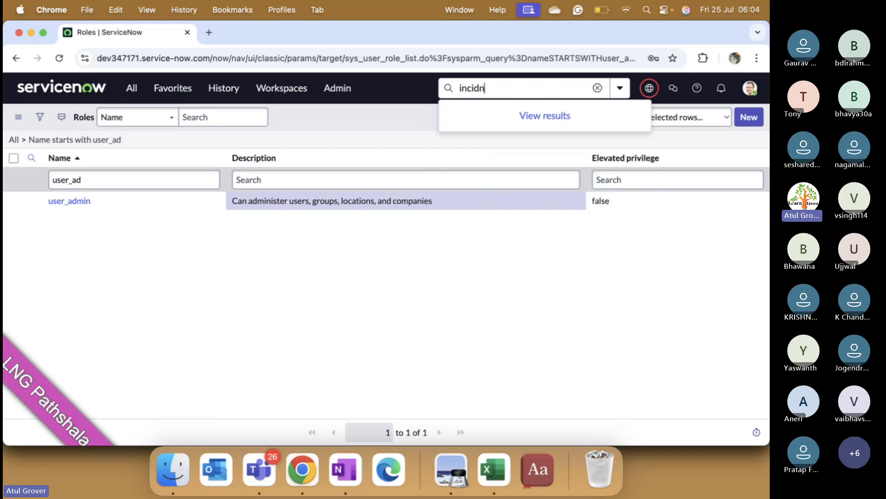
key("BackSpace")
type("de")
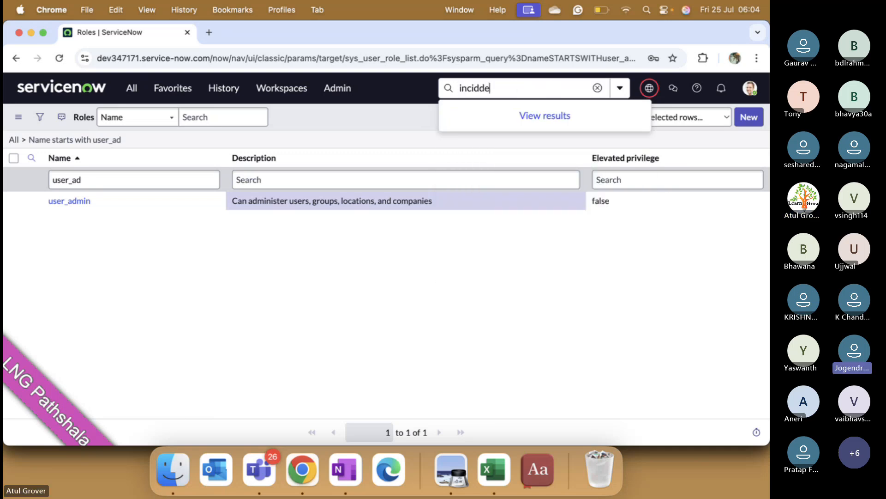
key("BackSpace")
key("BackSpace")
type("ent")
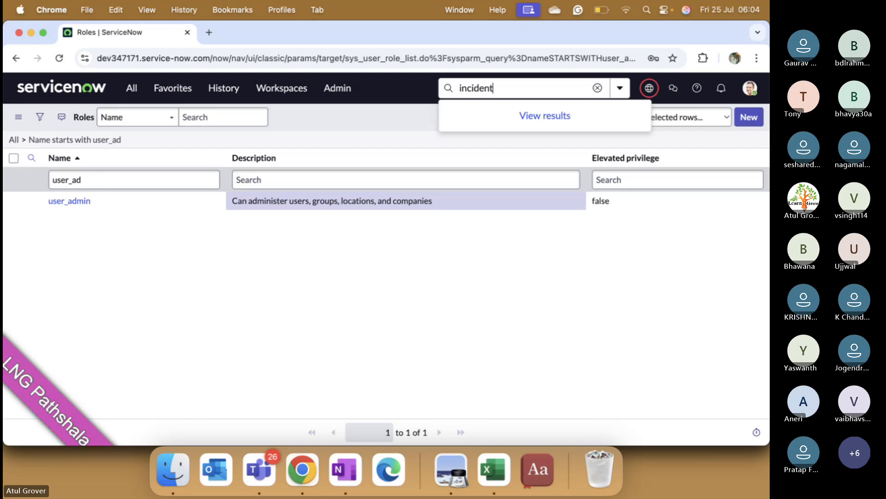
key("Return")
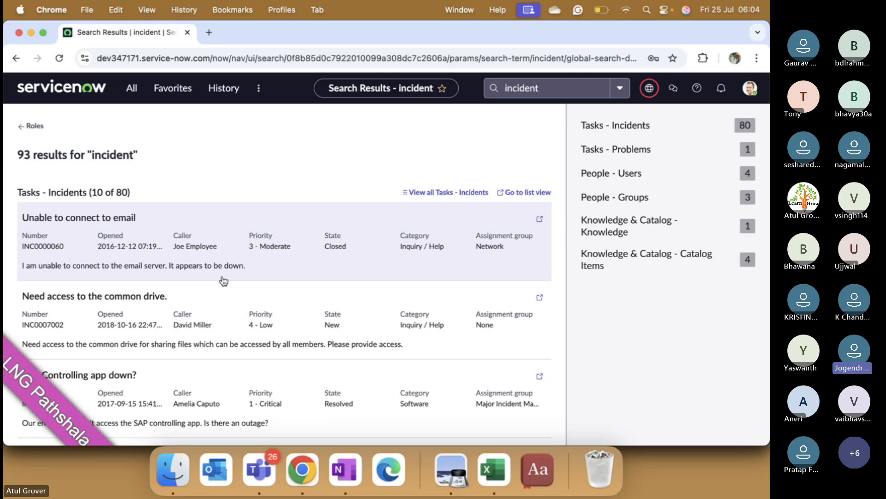
- Return to the ServiceNow home page, filter the All navigator by incident and open the Open incidents list
left_click(132, 88)
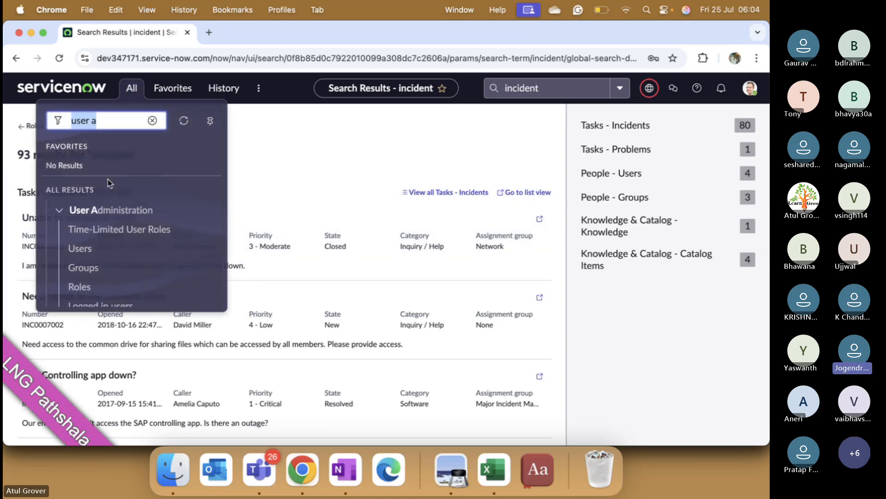
left_click(152, 121)
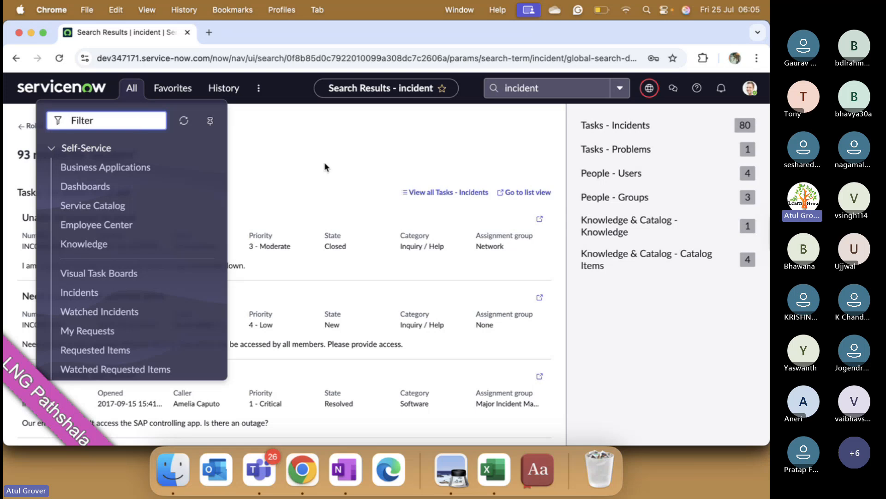
left_click(90, 88)
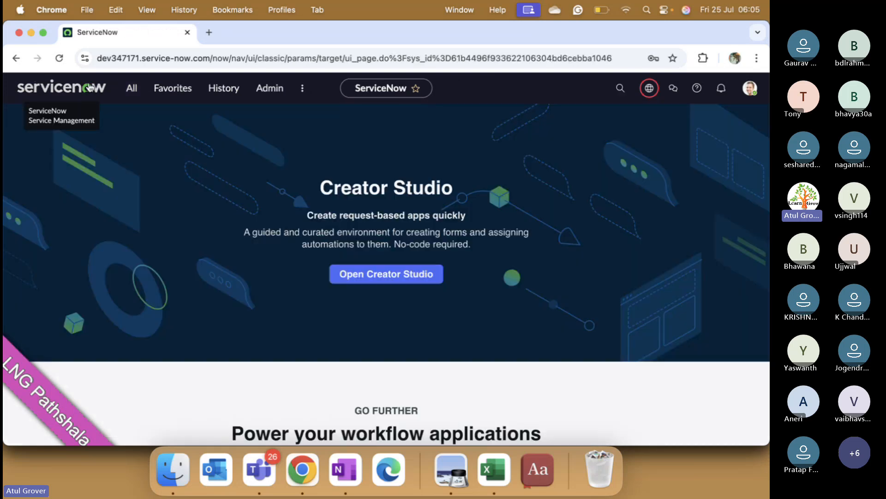
left_click(132, 89)
type("incident")
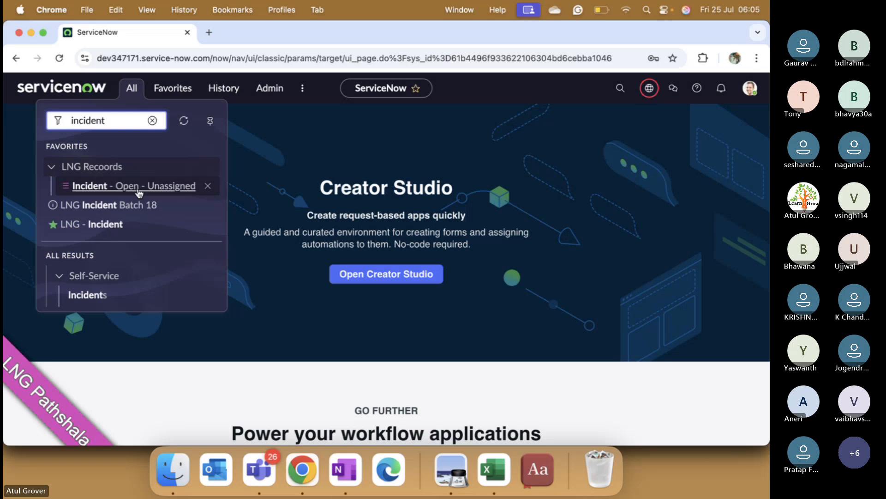
scroll(139, 193, "down", 4)
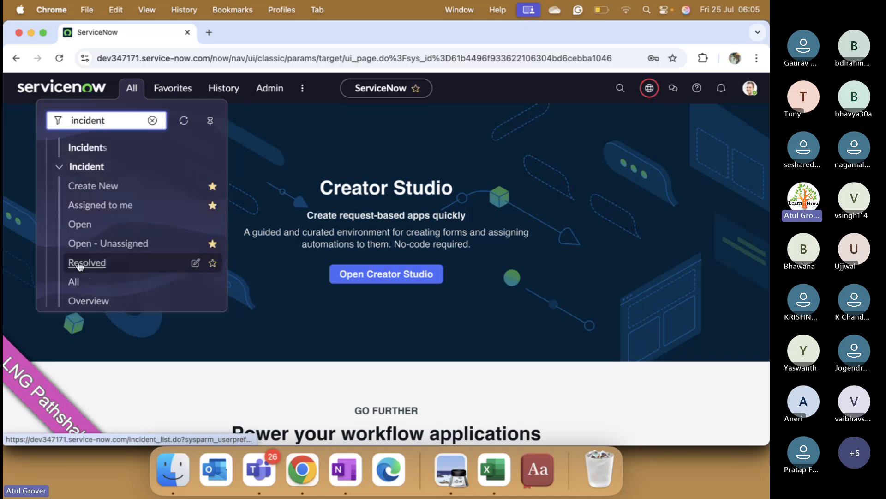
left_click(79, 224)
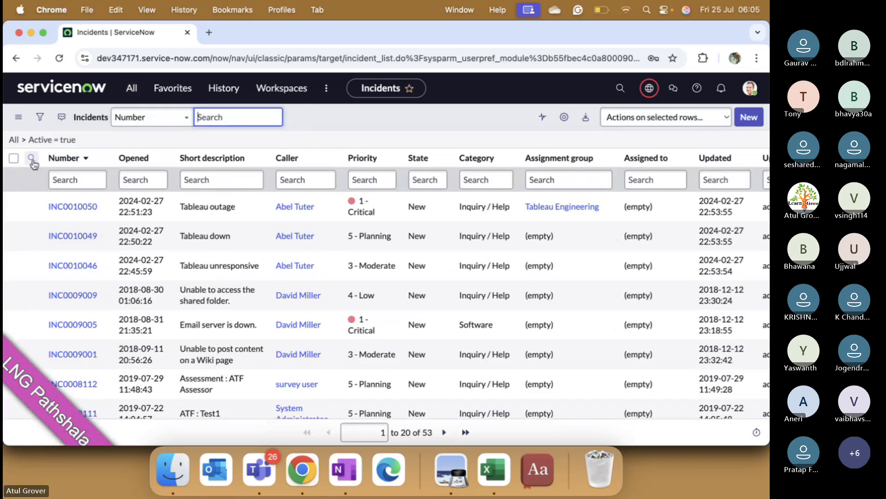
left_click(65, 180)
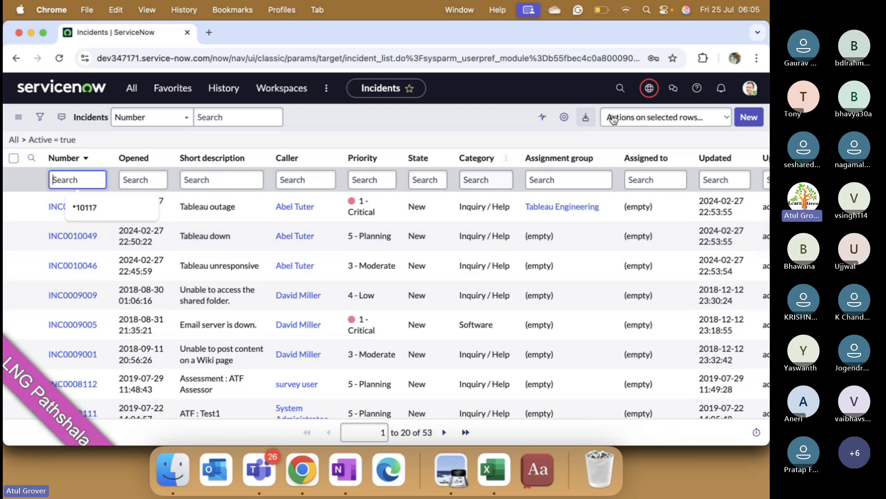
- Rerun the recent global search for INC0010050 and view the list of available update sets
left_click(620, 89)
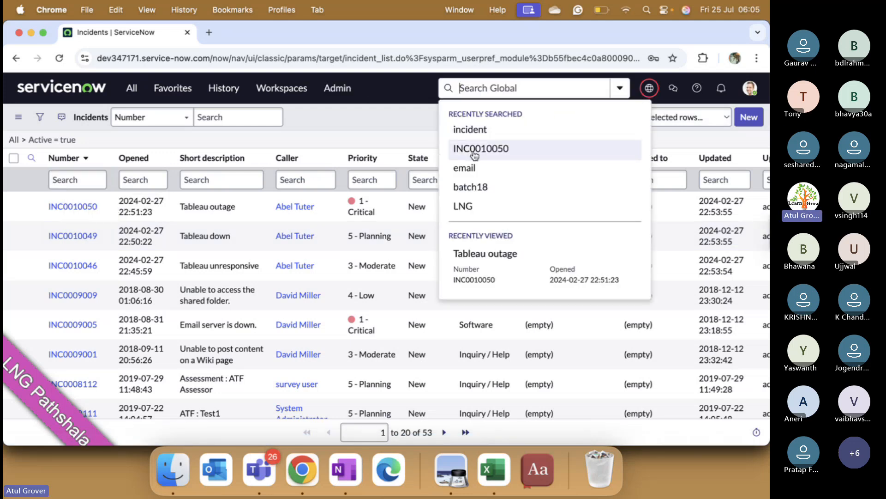
left_click(472, 151)
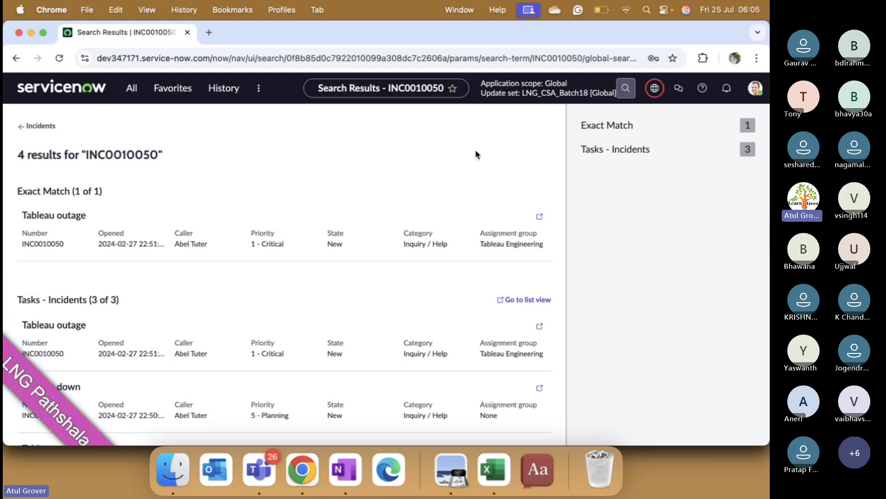
left_click(577, 92)
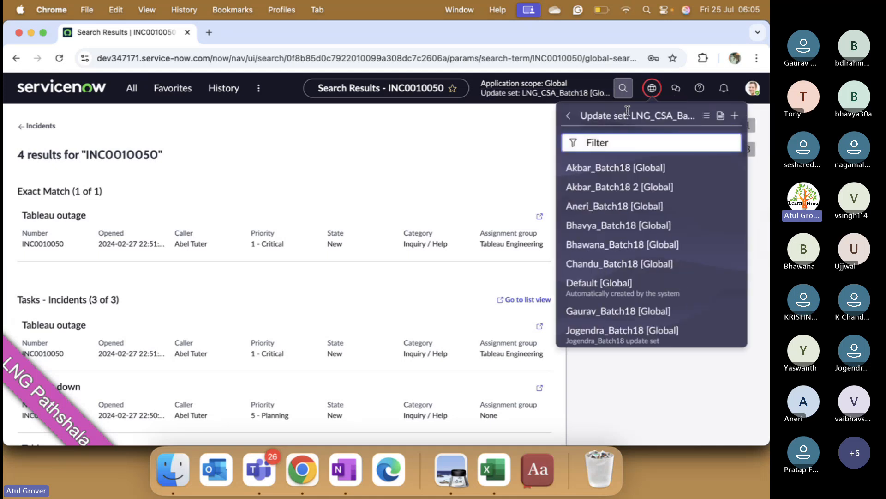
left_click(587, 94)
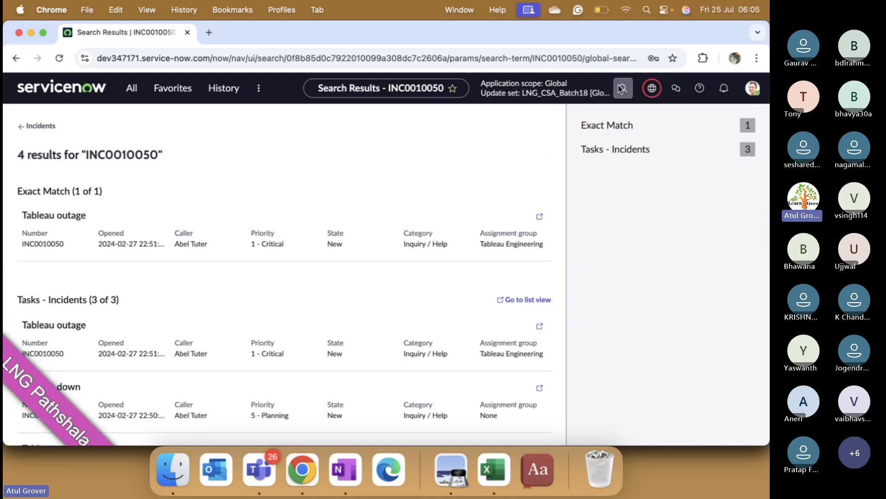
left_click(536, 94)
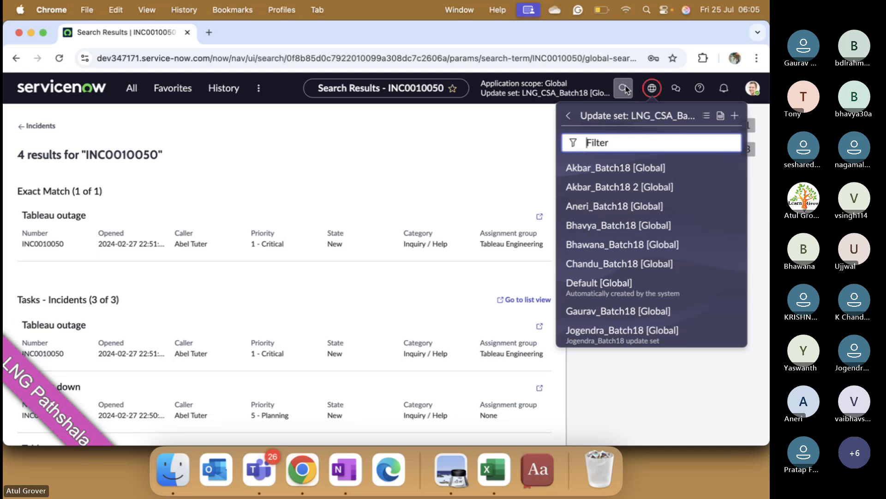
left_click(626, 88)
- Reload the page, search globally for INC0010050 again and open the exact-match Tableau outage incident
left_click(59, 58)
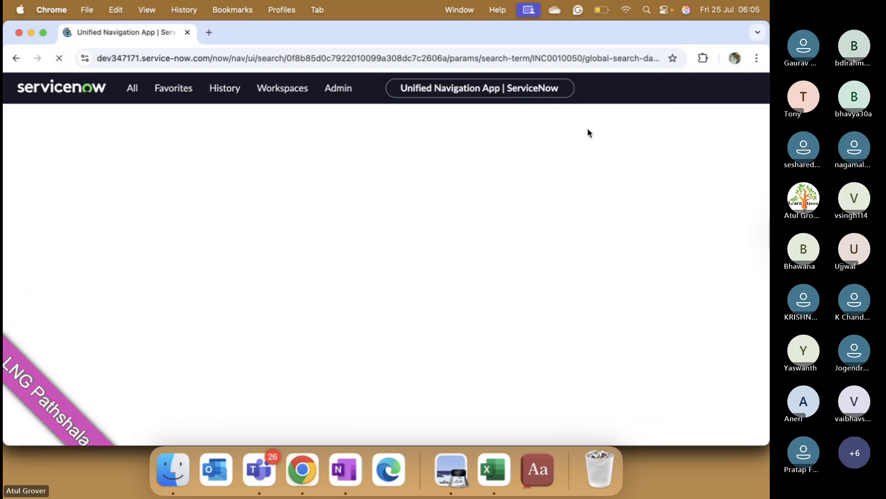
left_click(620, 88)
left_click(524, 89)
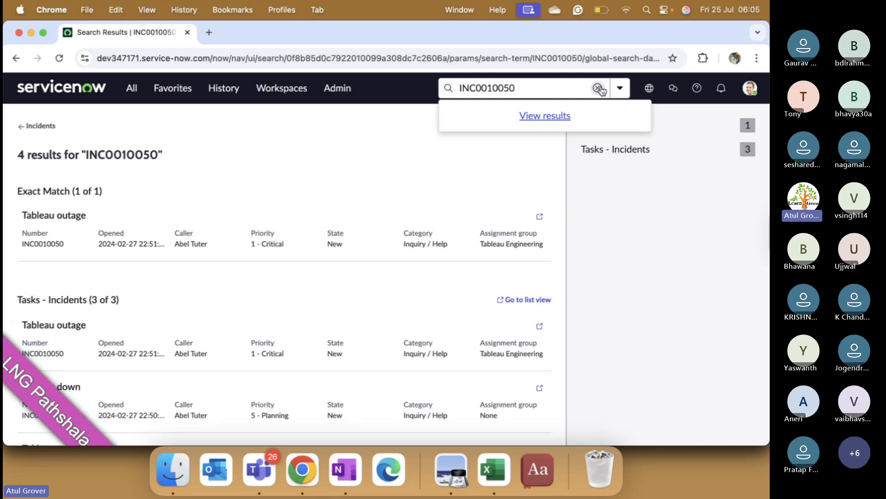
key("Return")
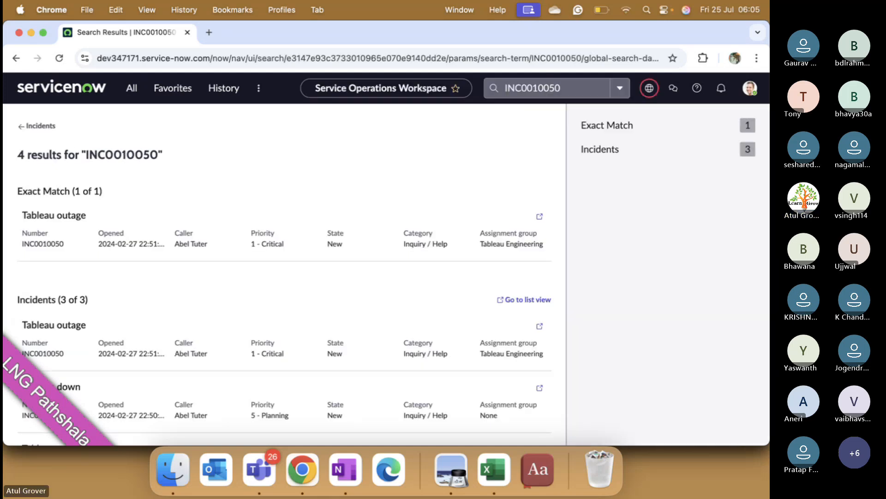
left_click(100, 239)
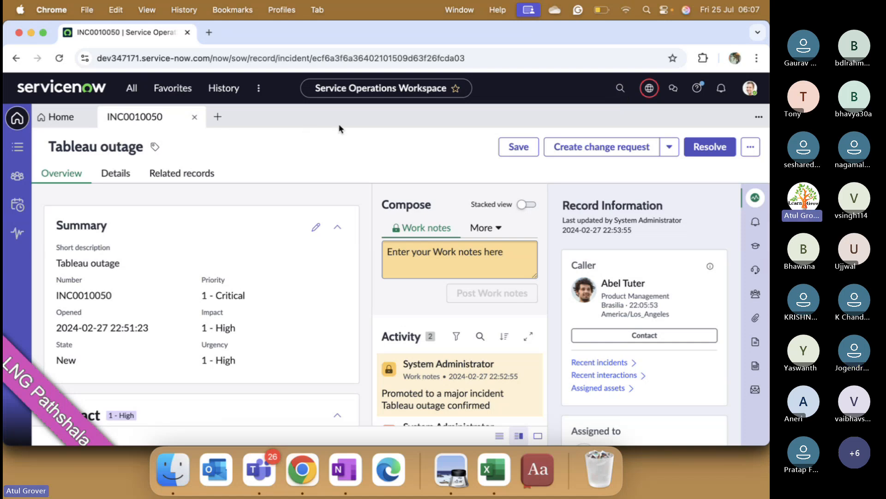
- Open the LNG - Incident favorite, check the Microsoft Teams meeting and return to ServiceNow in Chrome
left_click(182, 92)
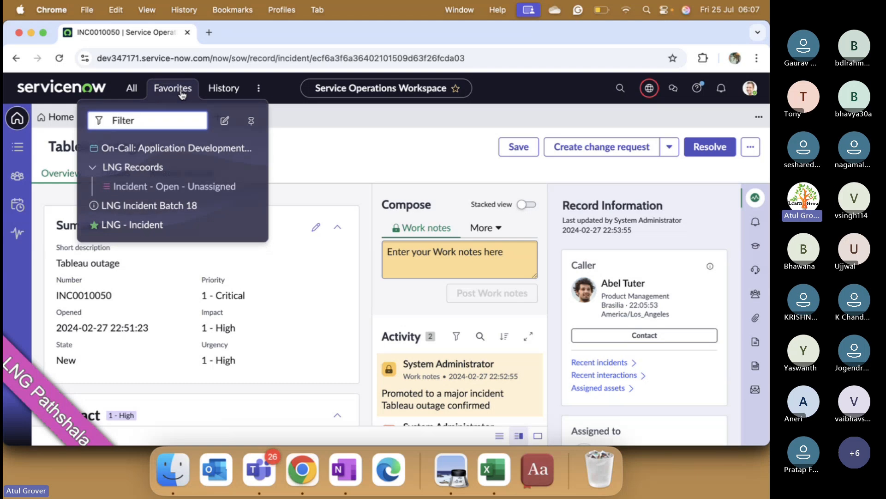
left_click(142, 230)
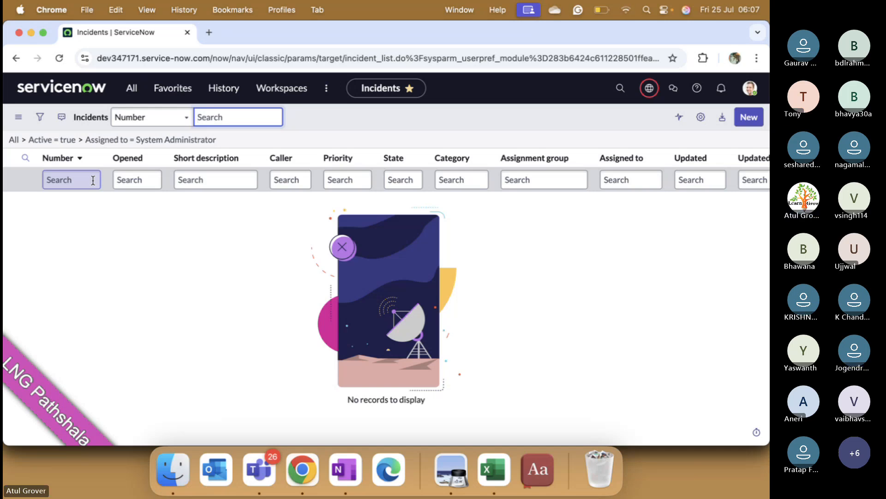
key("super+Tab")
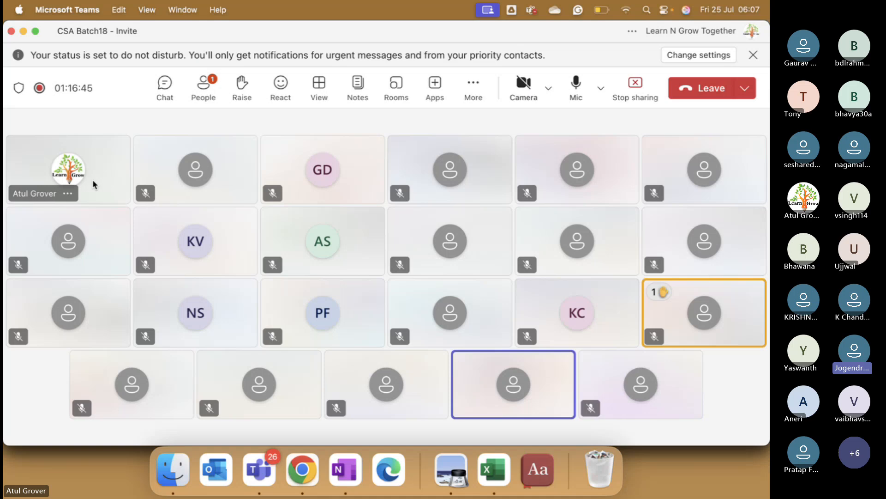
key("super+Tab")
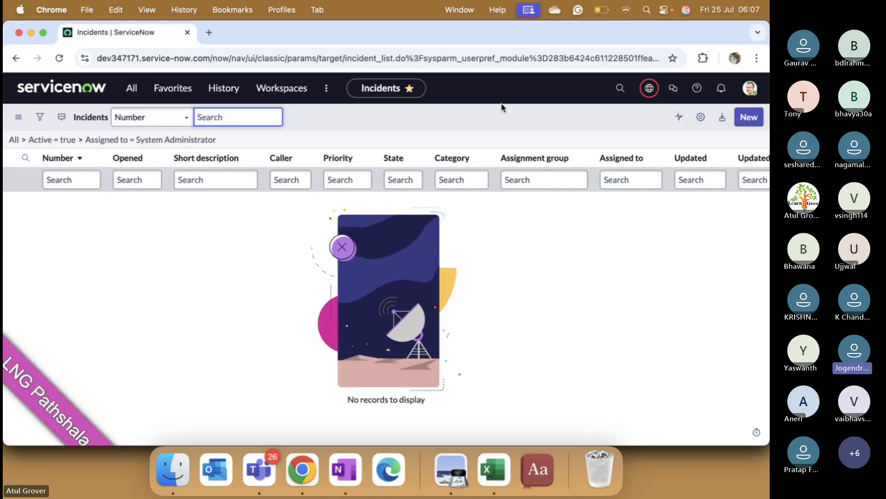
- View the recent global searches and browse the list of available application scopes
left_click(621, 88)
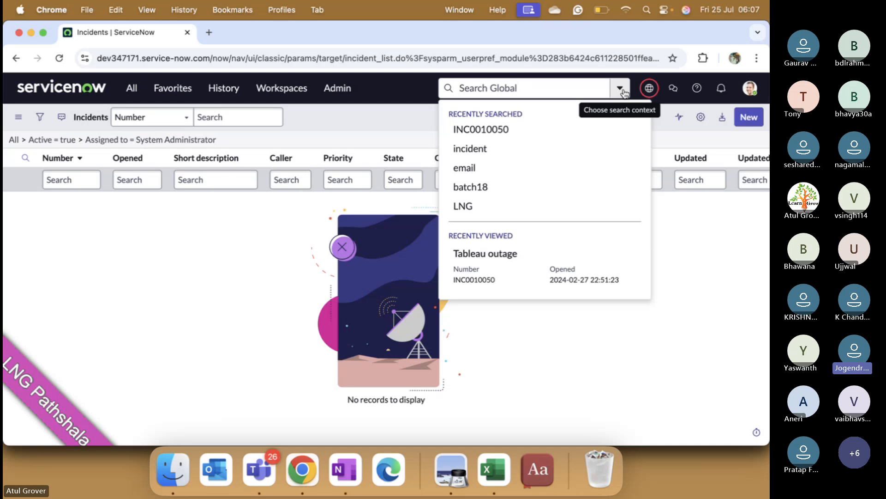
left_click(640, 94)
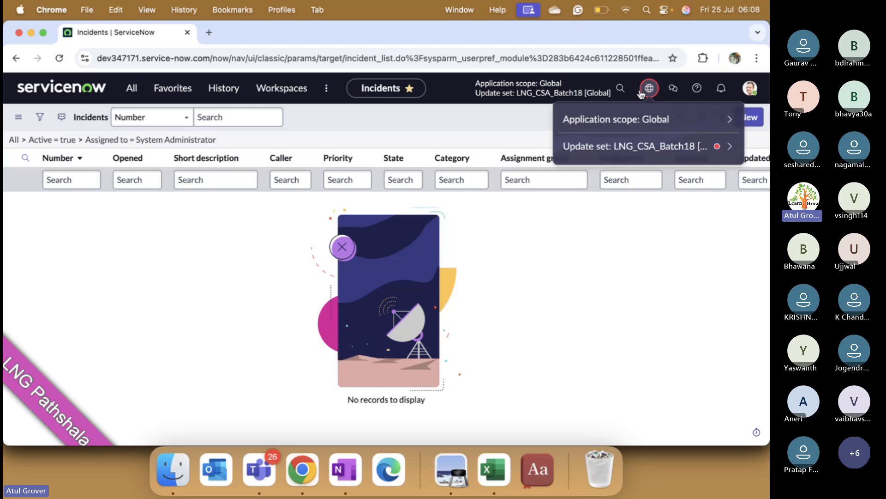
left_click(728, 119)
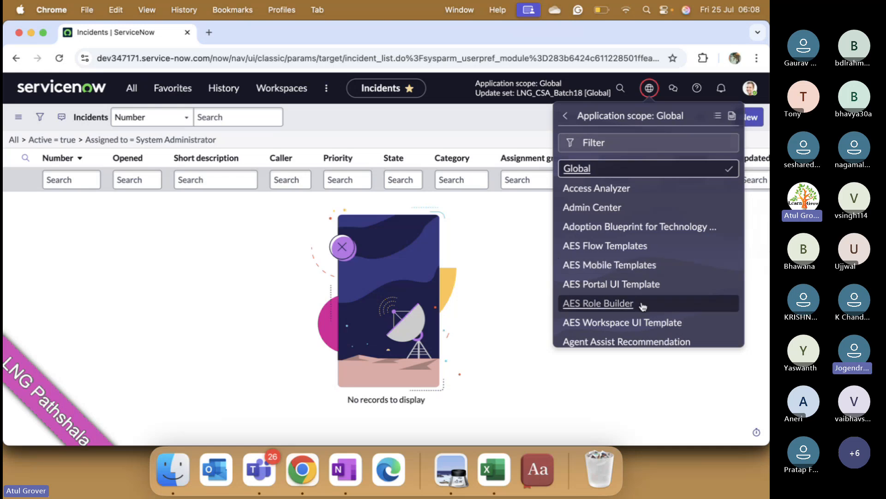
scroll(643, 306, "down", 10)
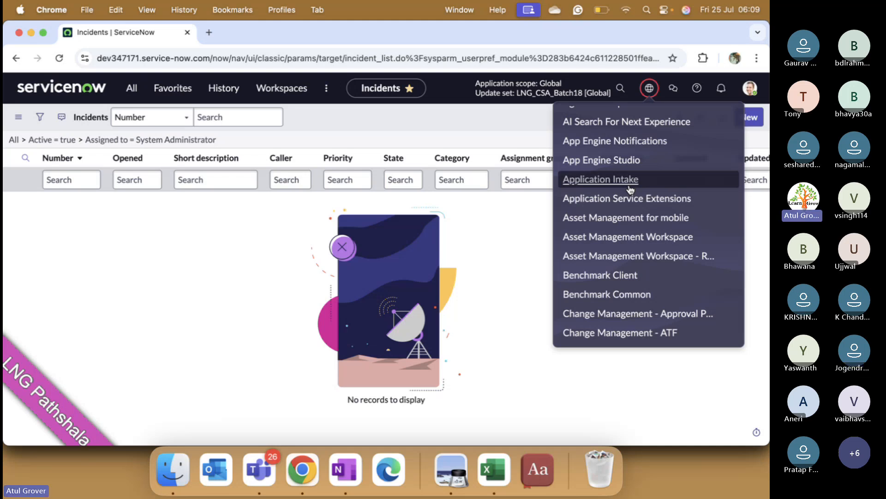
key("super+Tab")
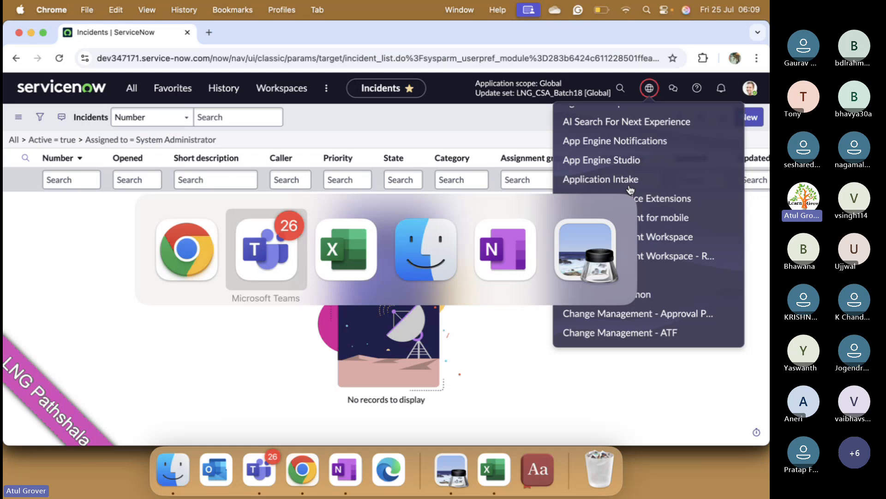
key("super+shift+Tab")
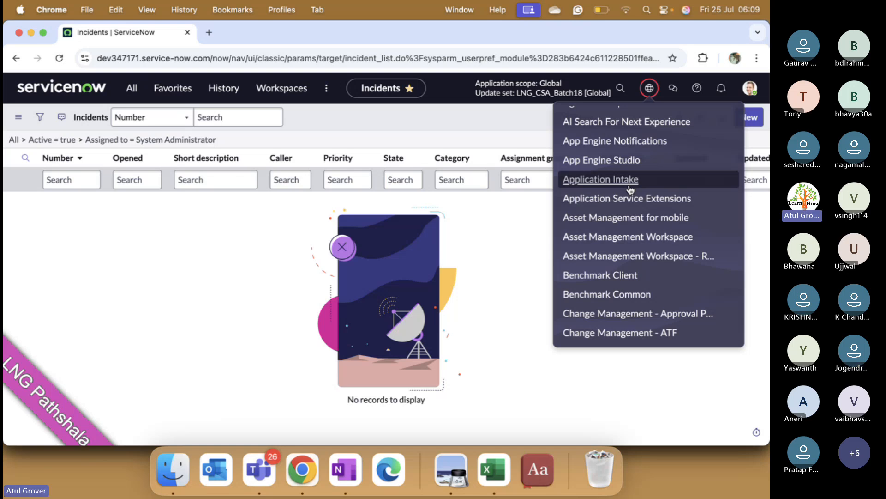
- Switch to the Microsoft Teams meeting and view a guest participant's profile card, closing it again
key("super+Tab")
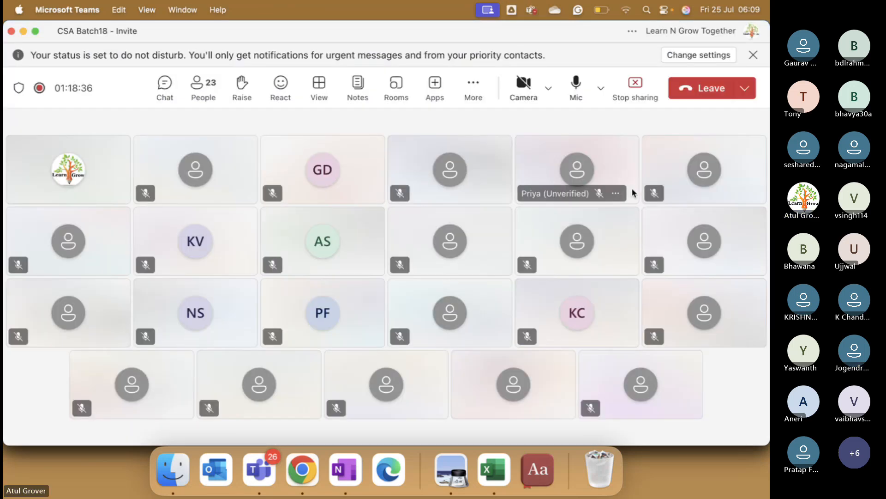
left_click(688, 311)
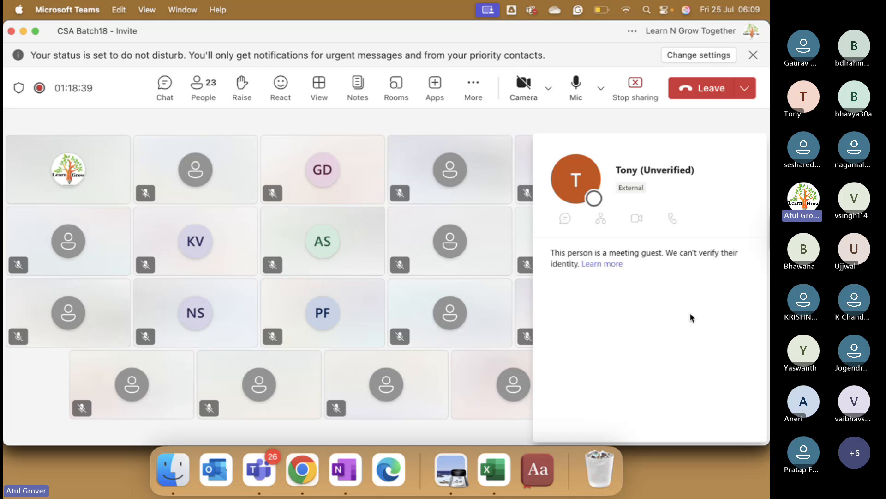
left_click(271, 119)
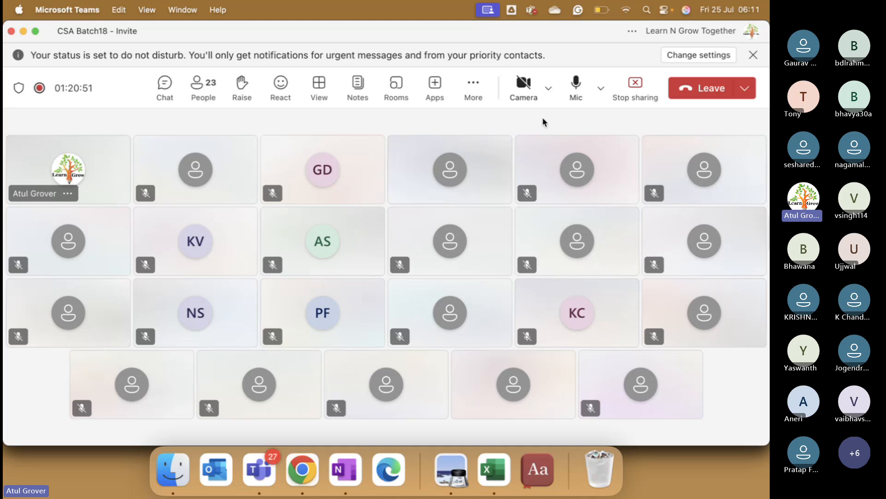
- Stop the meeting's recording and transcription
left_click(478, 88)
mouse_move(527, 129)
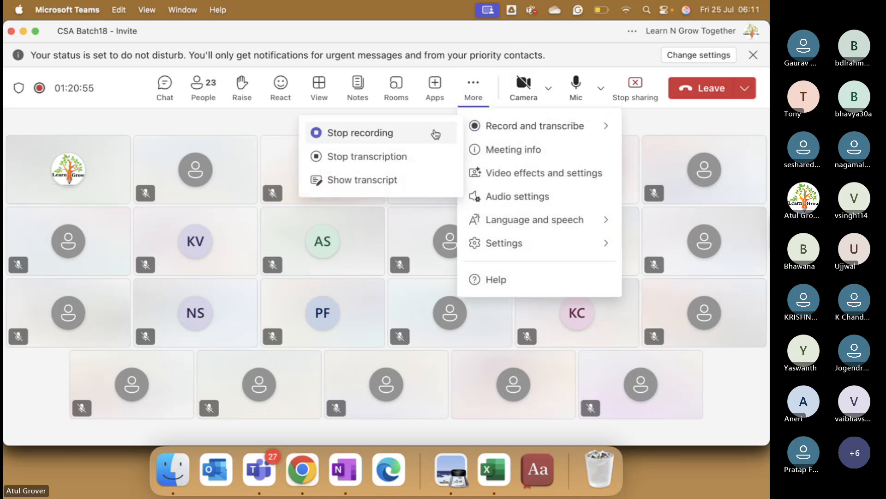
left_click(394, 133)
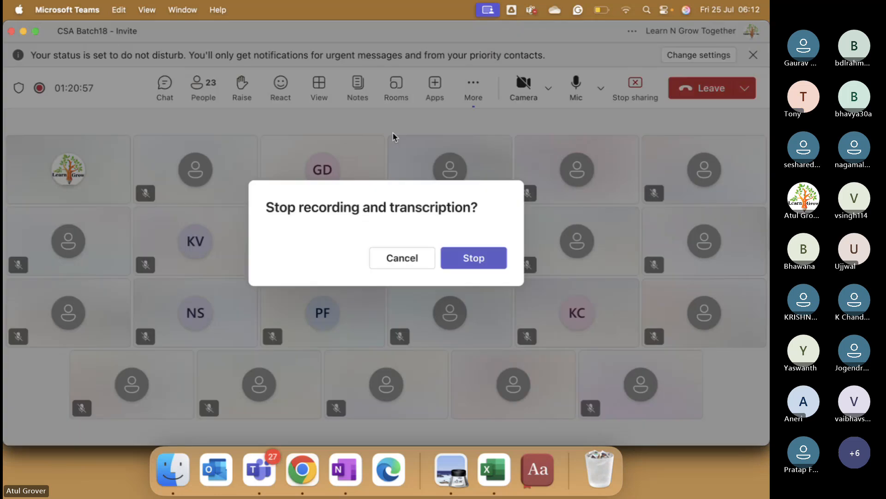